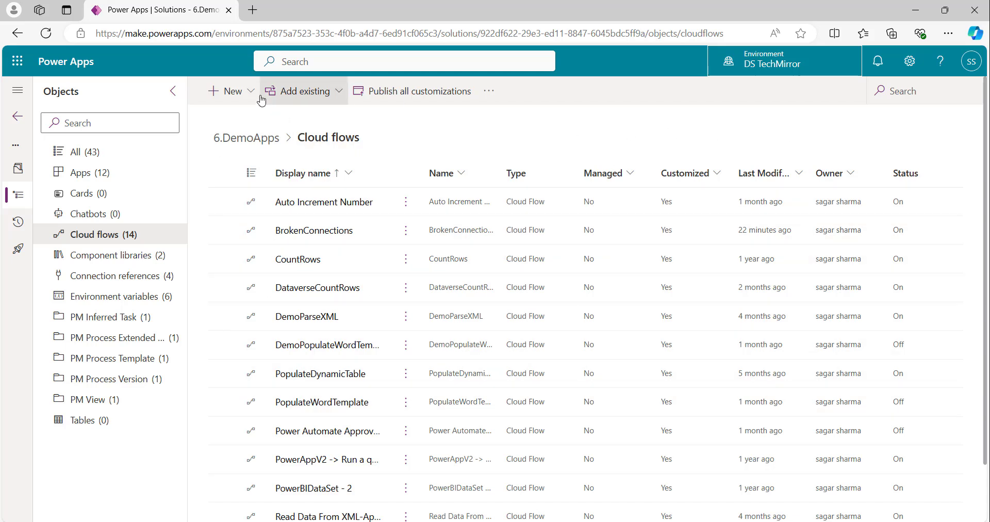
Step: Create an instant cloud flow in the 6.DemoApps solution with the "Manually trigger a flow" trigger
left_click(238, 97)
mouse_move(296, 142)
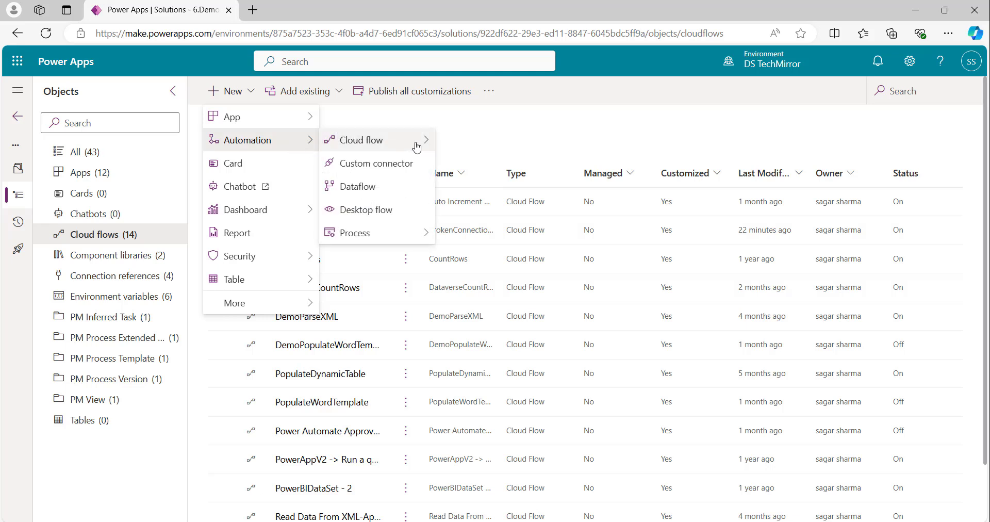
mouse_move(414, 144)
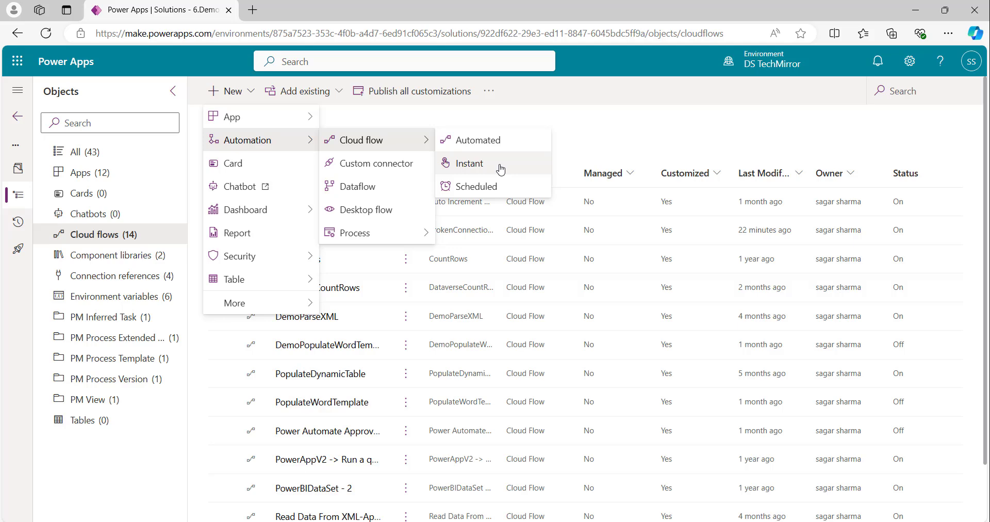
left_click(469, 163)
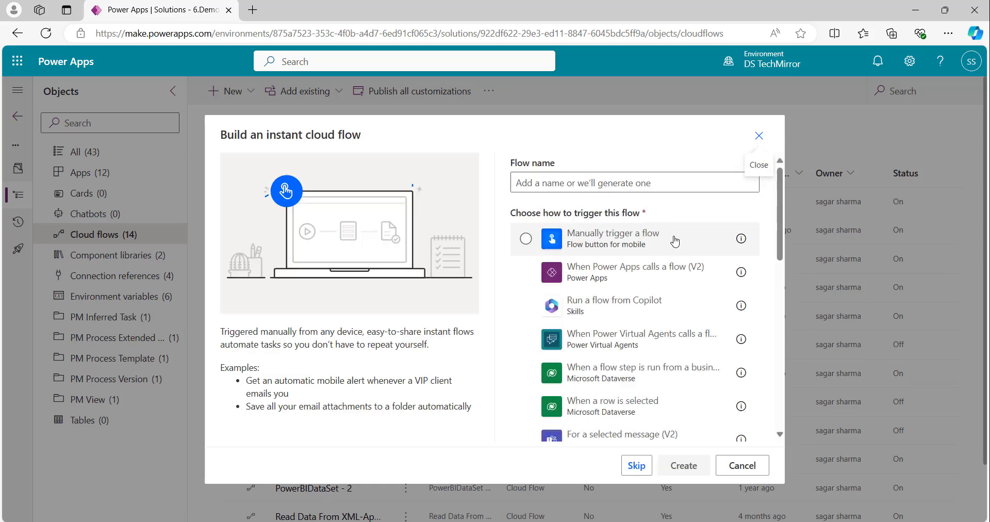
left_click(686, 247)
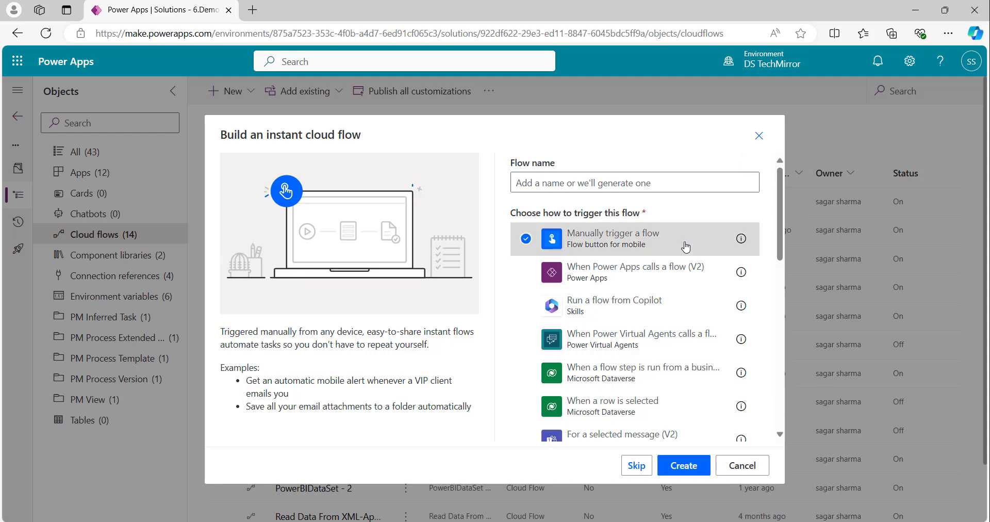
left_click(684, 465)
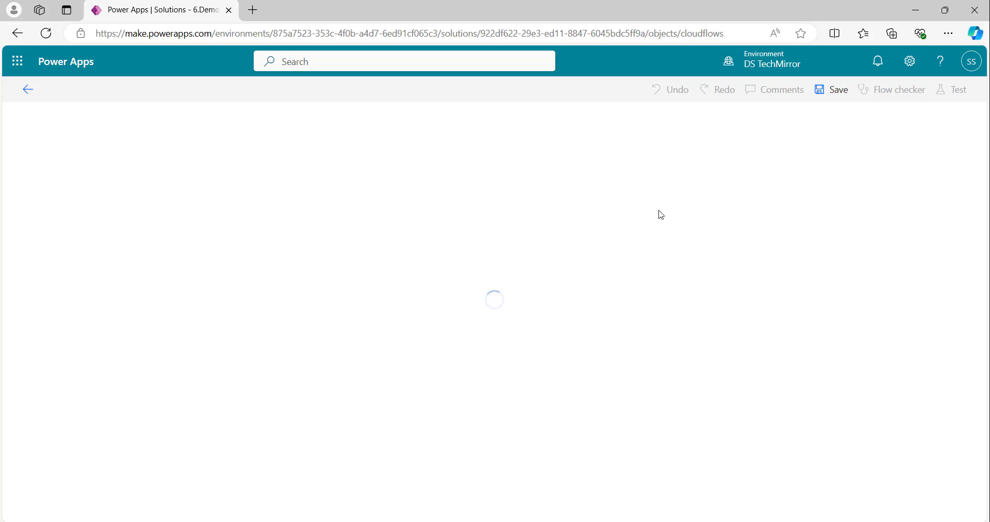
Step: Name the flow "Demo: Broken Connections"
left_click(68, 89)
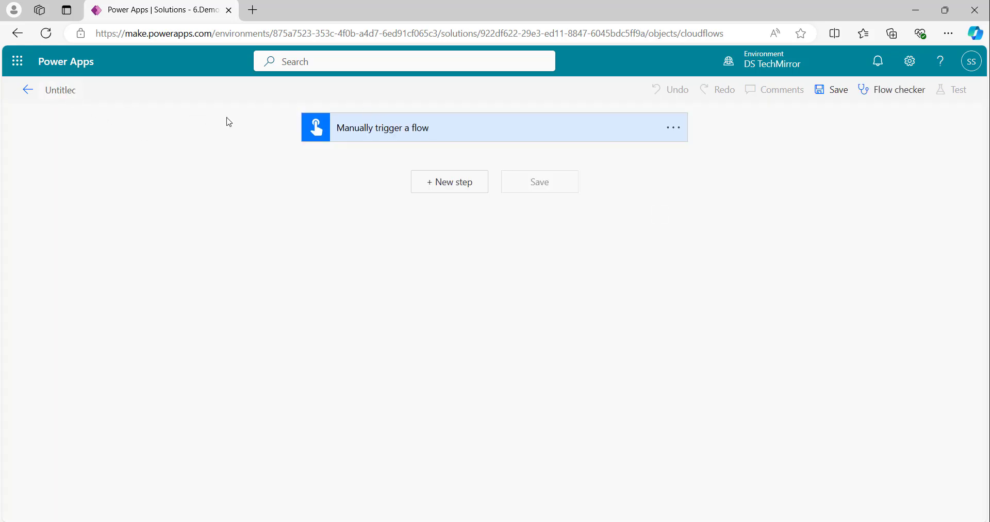
type("Demo: broken")
key("BackSpace")
key("BackSpace")
key("BackSpace")
key("BackSpace")
key("BackSpace")
key("BackSpace")
type("Broken Connections")
left_click(229, 122)
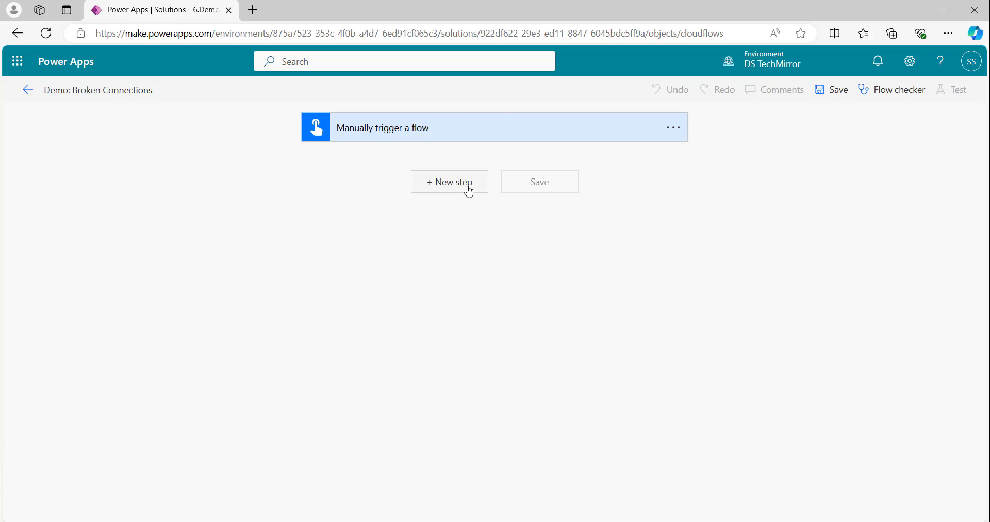
Step: Start a new step below the trigger, search the connectors for "Power automate" and choose Power Automate Management
left_click(449, 182)
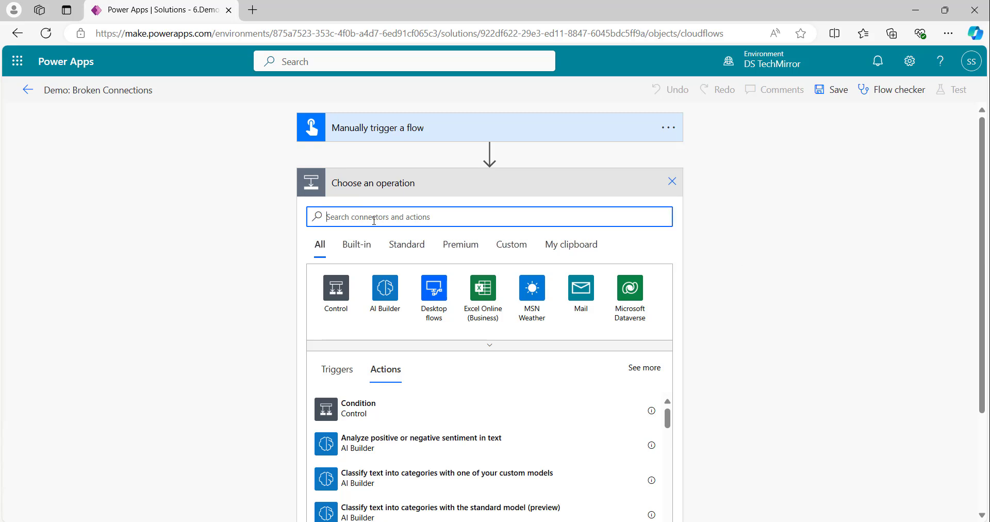
type("Power automate")
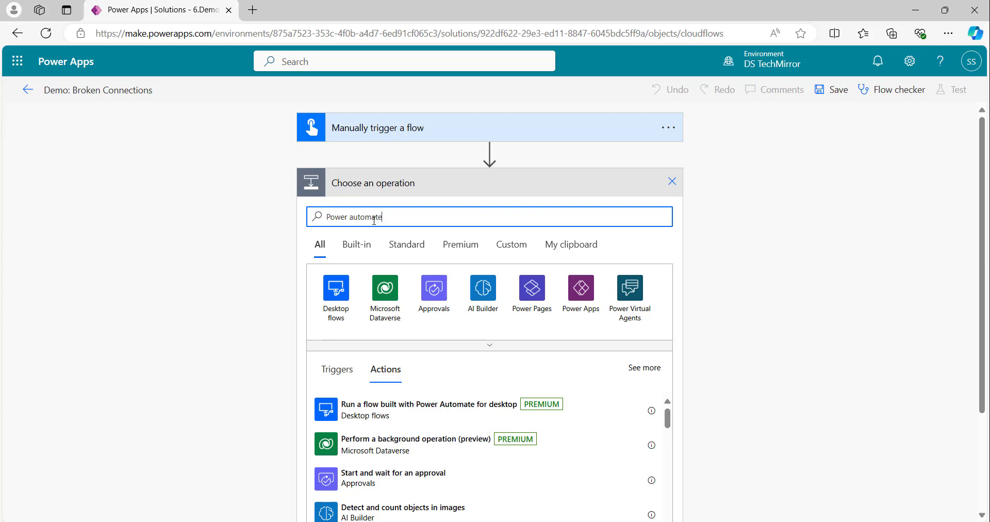
left_click(488, 350)
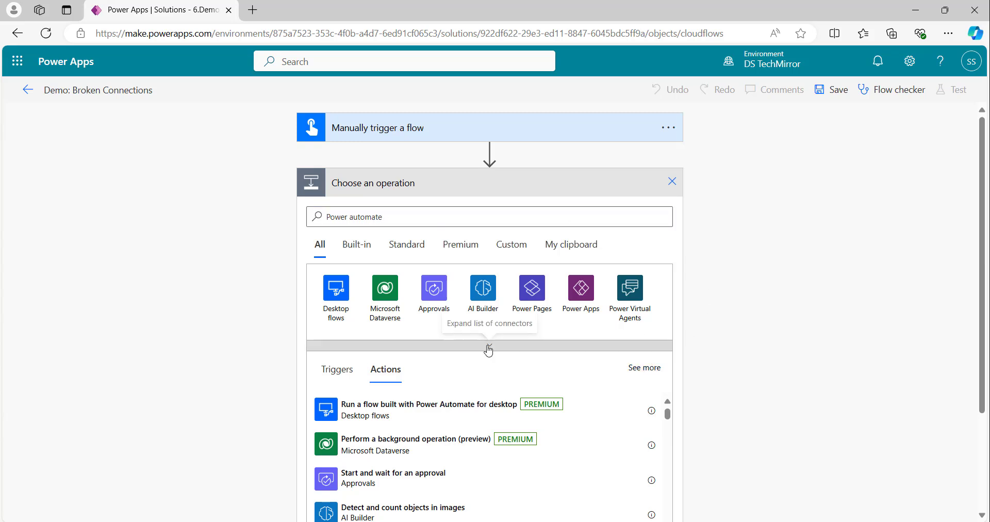
left_click(488, 350)
scroll(694, 349, "down", 3)
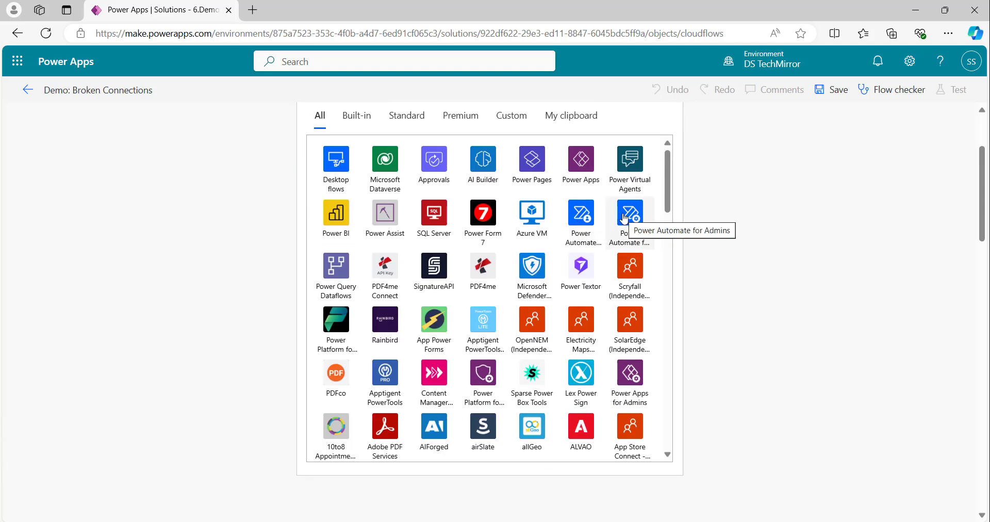
left_click(582, 218)
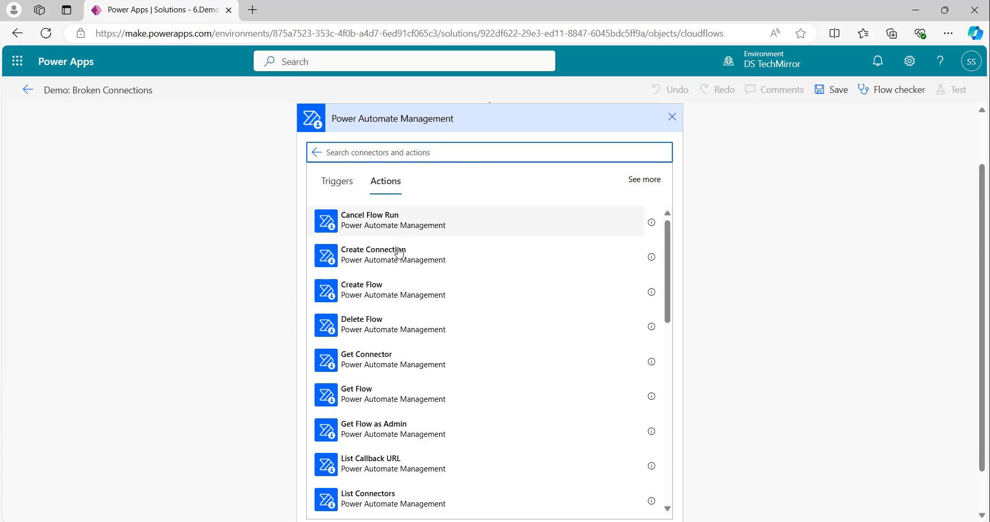
Step: Add the List My Connections action and set its environment to DS TechMirror
scroll(402, 294, "down", 2)
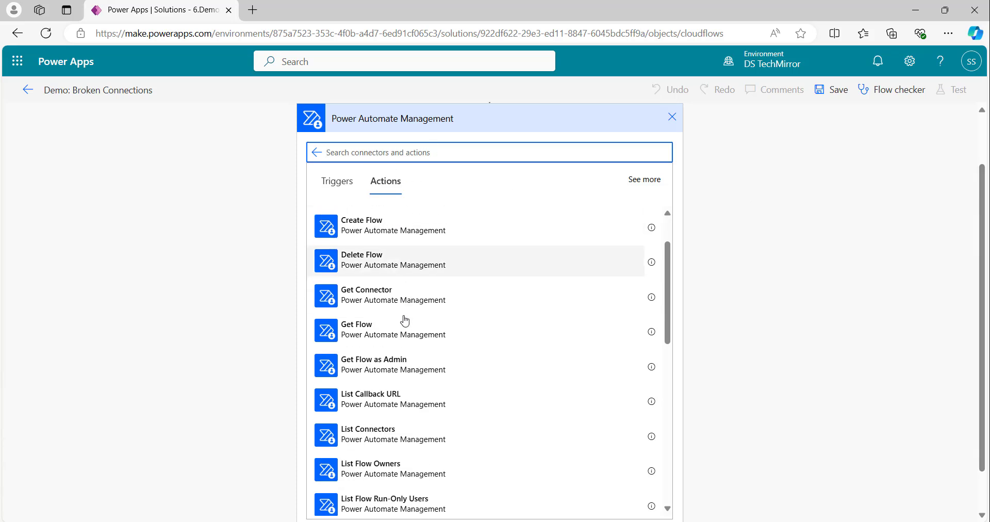
scroll(404, 320, "down", 2)
scroll(404, 320, "down", 2)
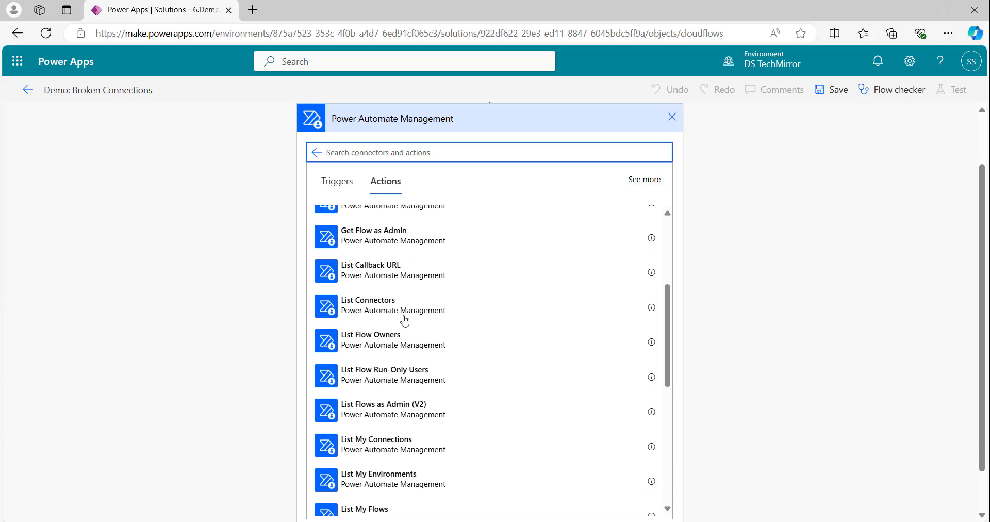
scroll(405, 361, "down", 2)
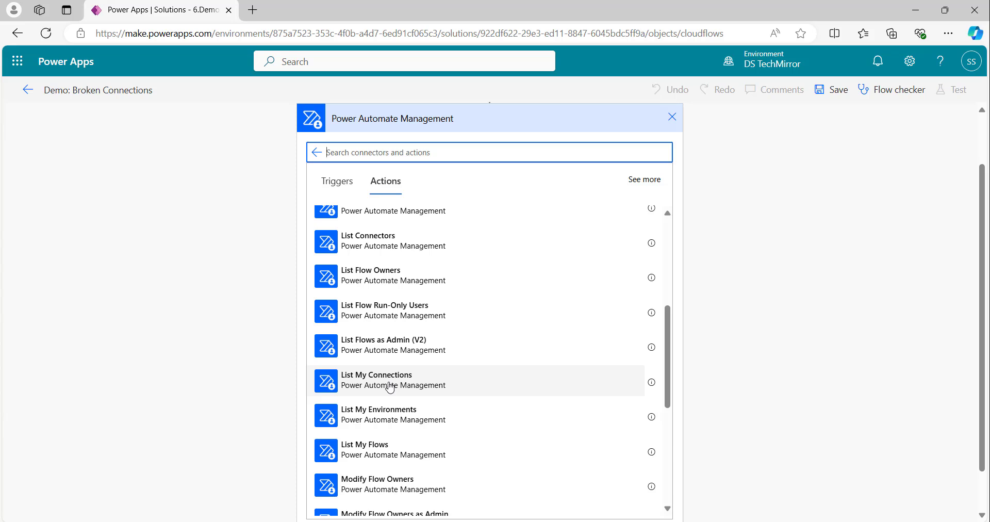
left_click(390, 387)
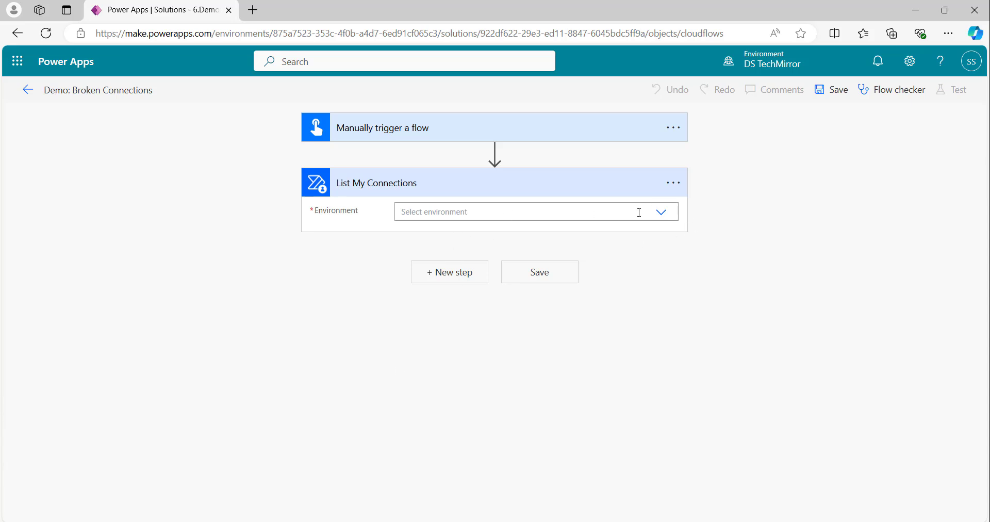
left_click(659, 213)
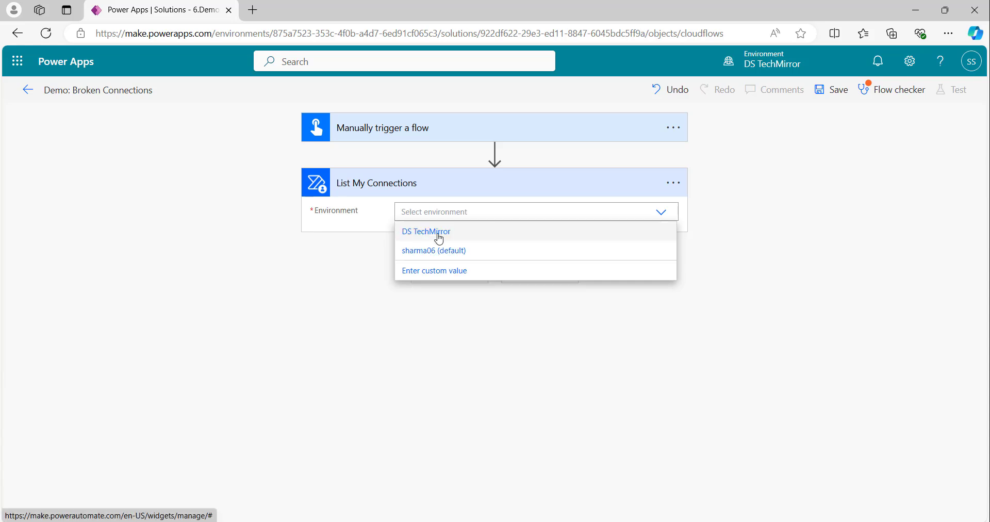
left_click(429, 236)
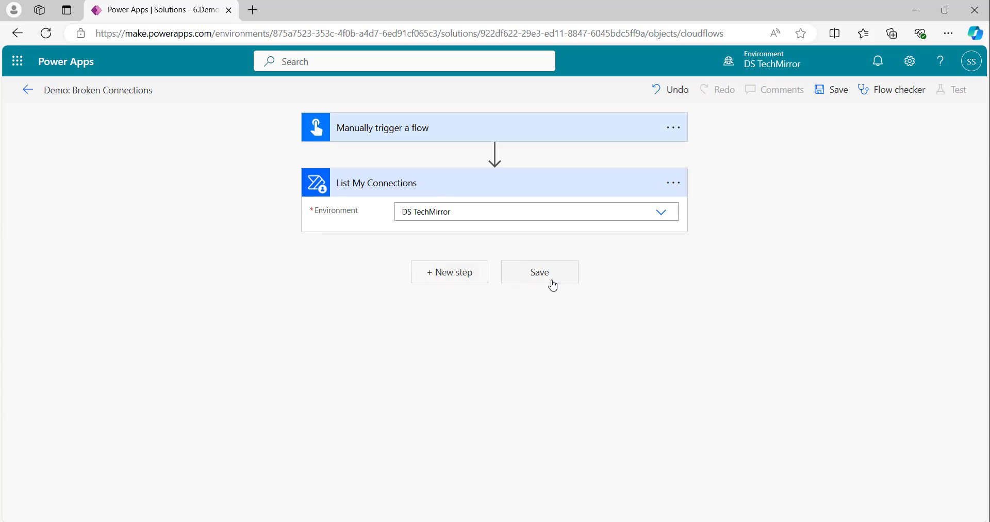
Step: Add a Compose action after List My Connections and set its Inputs to the value output of List My Connections
left_click(450, 272)
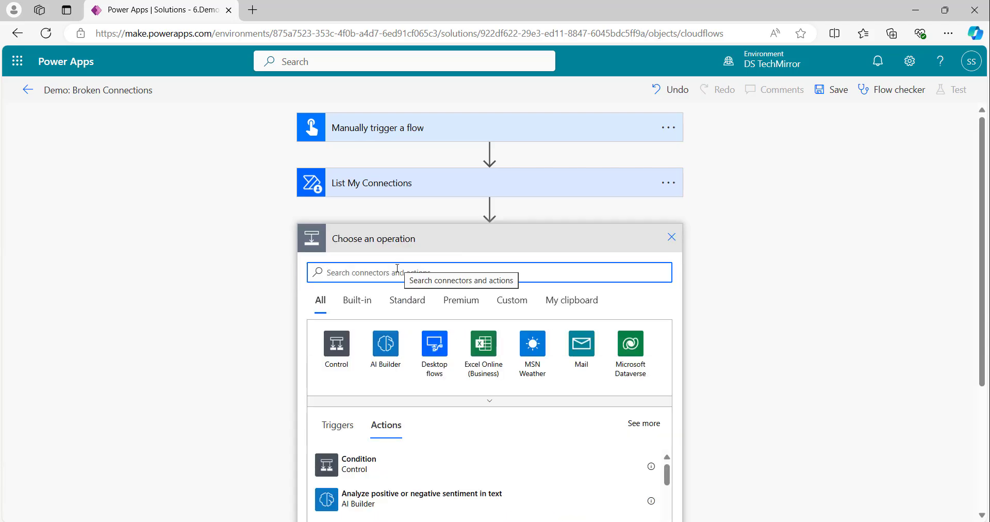
type("compose")
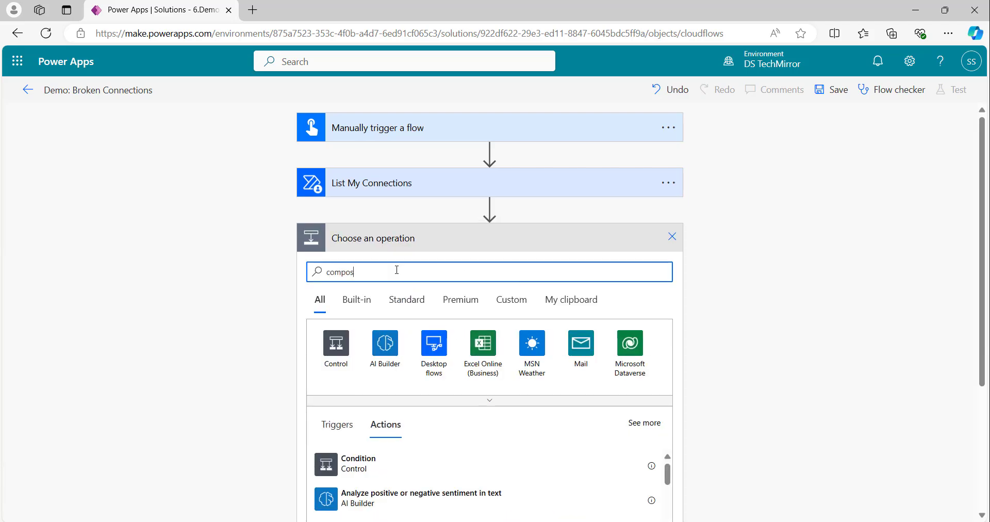
left_click(356, 463)
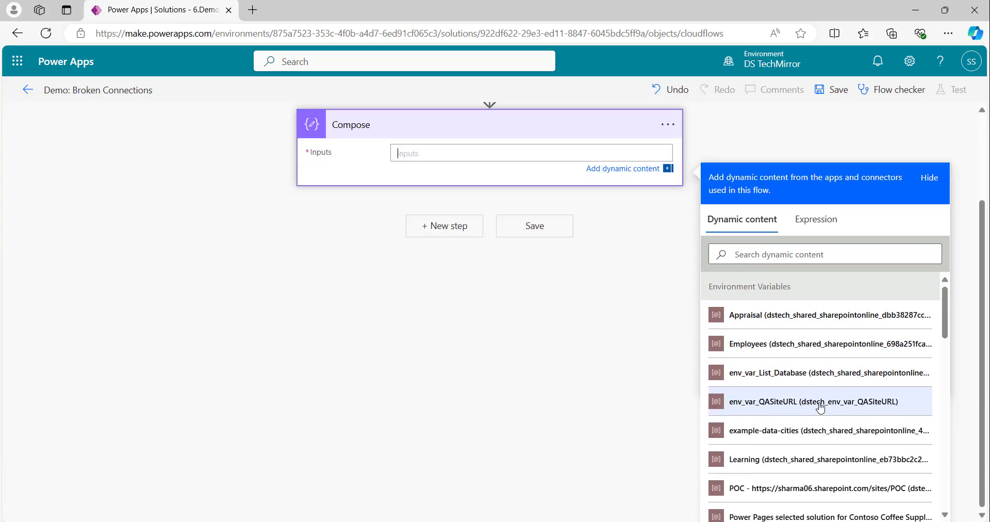
scroll(848, 411, "down", 10)
scroll(851, 408, "up", 3)
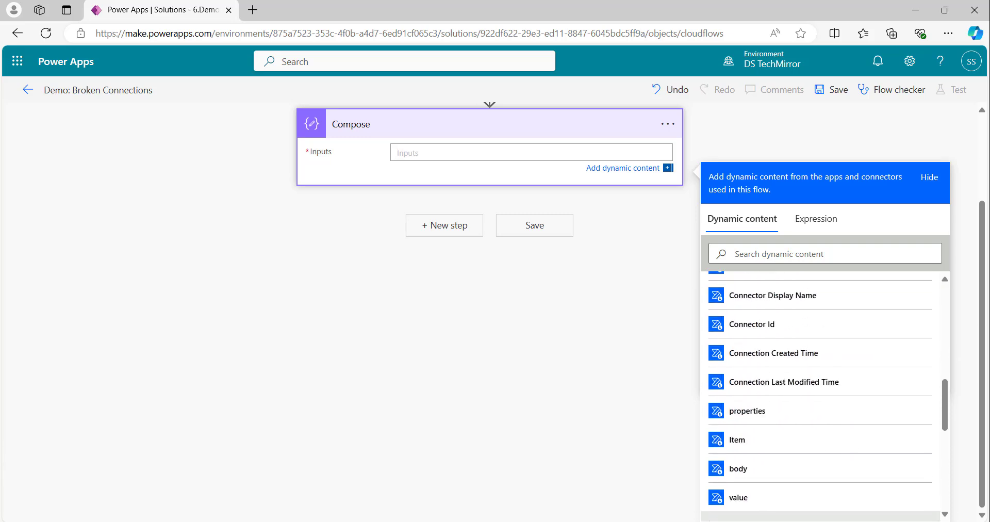
scroll(753, 391, "up", 2)
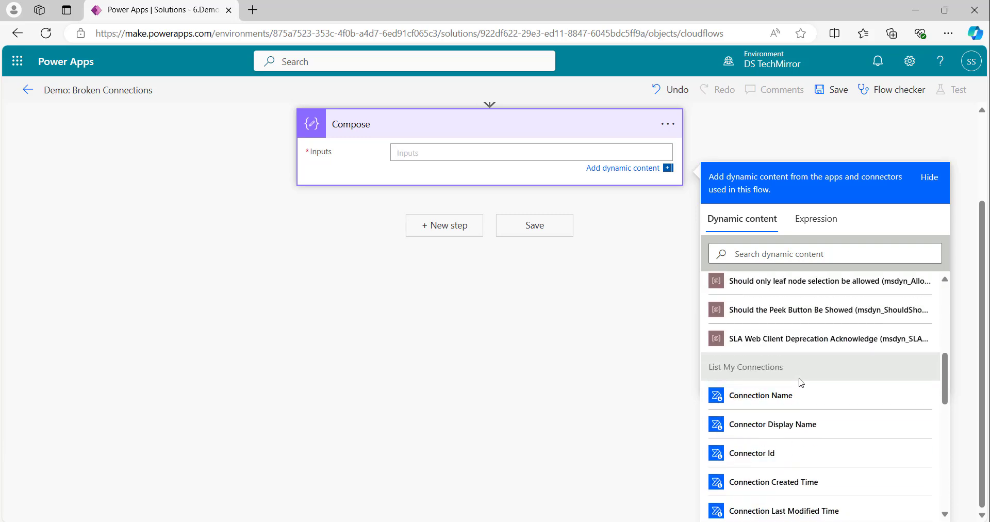
scroll(799, 380, "down", 1)
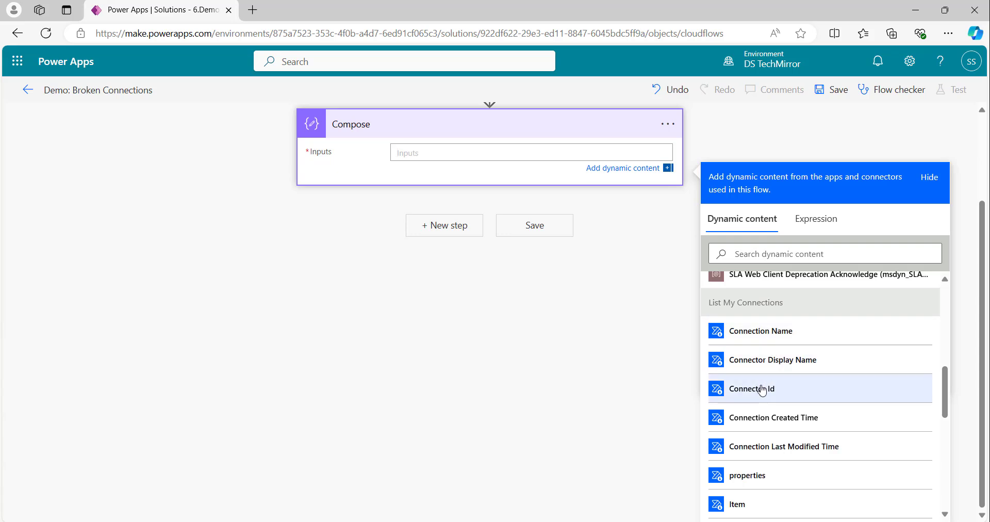
scroll(763, 441, "down", 1)
scroll(763, 440, "down", 1)
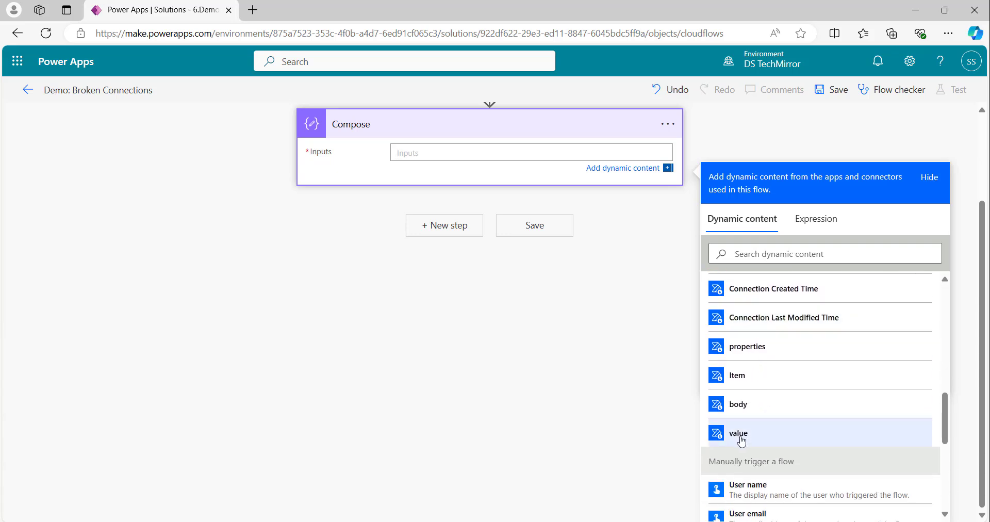
left_click(762, 435)
scroll(567, 330, "up", 2)
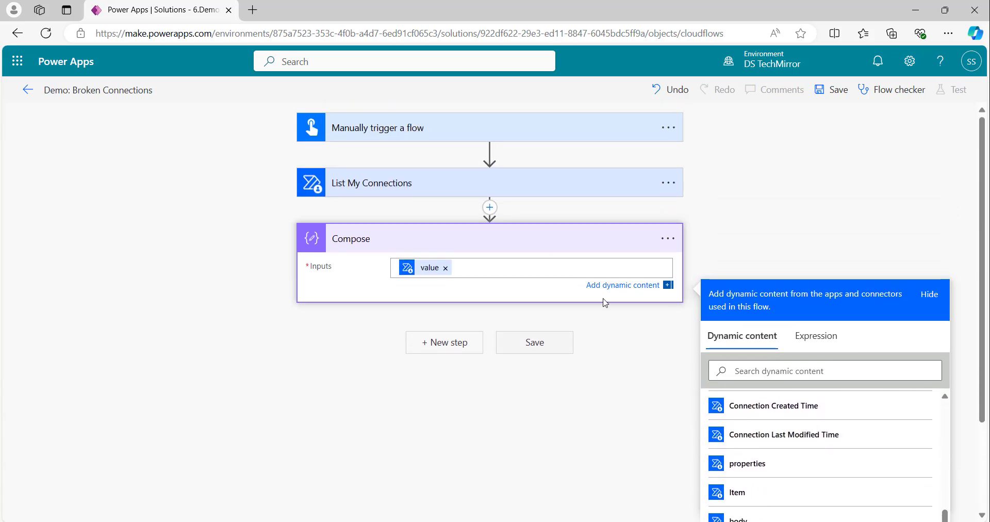
Step: Save the flow and run a manual test of it
left_click(831, 90)
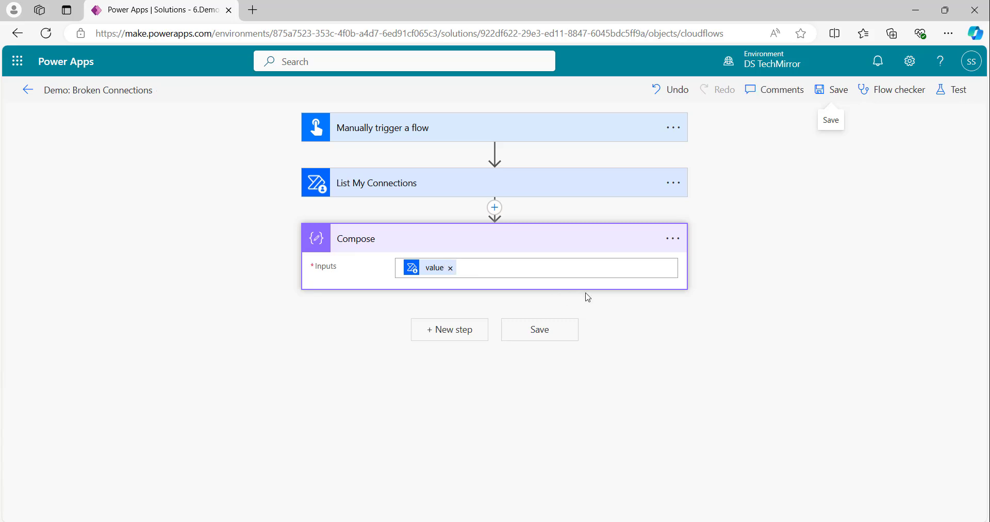
left_click(951, 89)
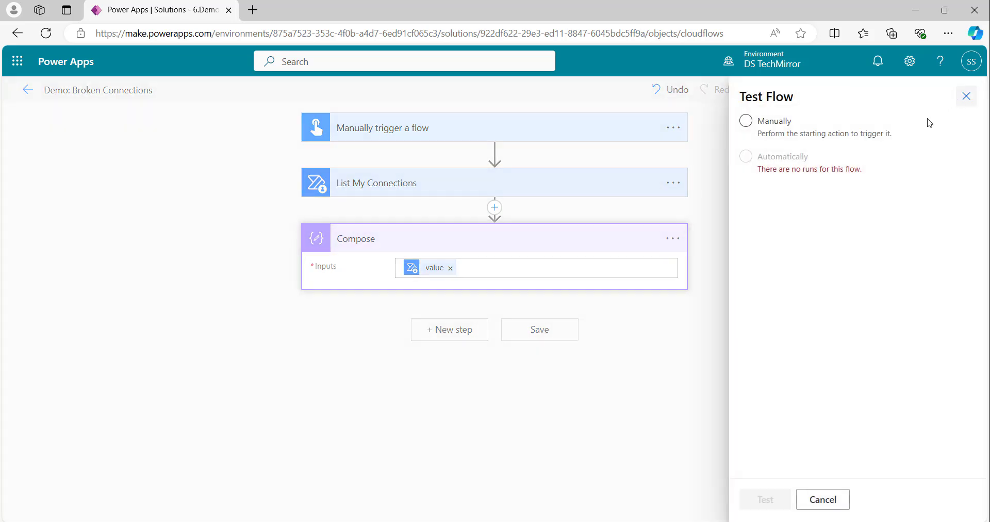
left_click(746, 121)
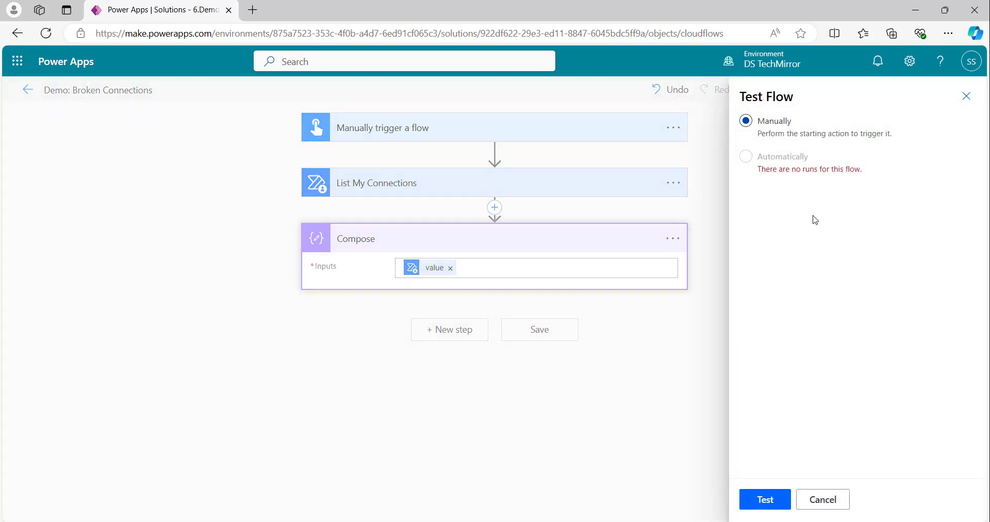
left_click(753, 510)
left_click(816, 499)
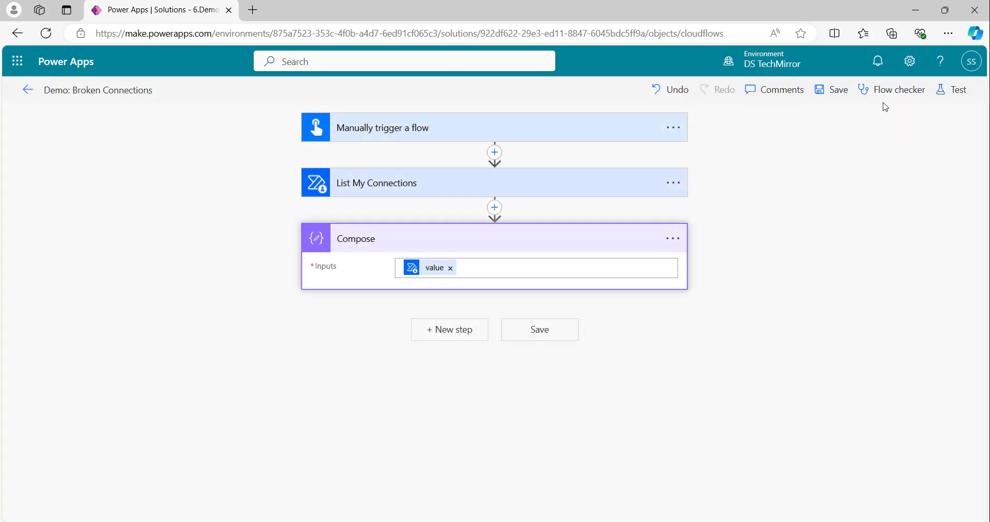
Step: Expand the Compose action in the test run results and select its entire output for copying
left_click(396, 270)
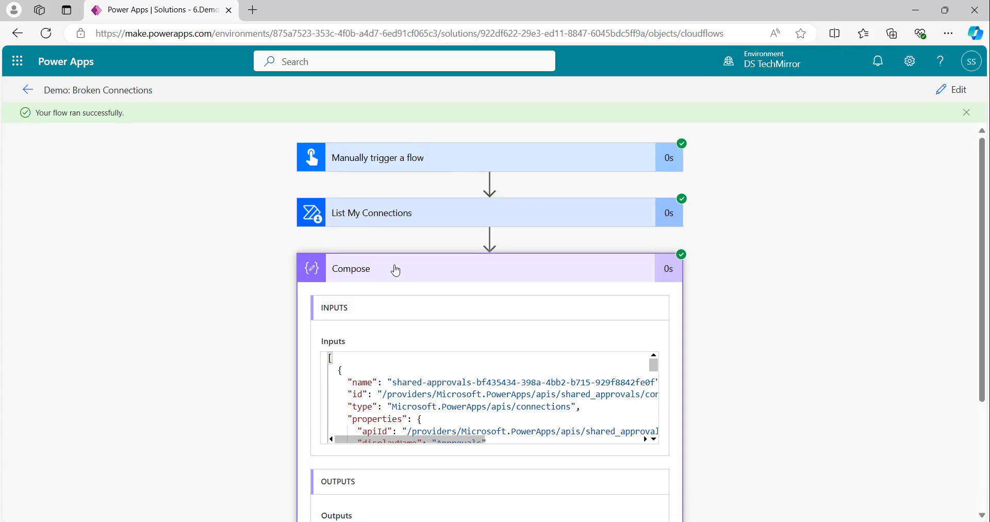
scroll(742, 267, "down", 2)
scroll(722, 309, "down", 1)
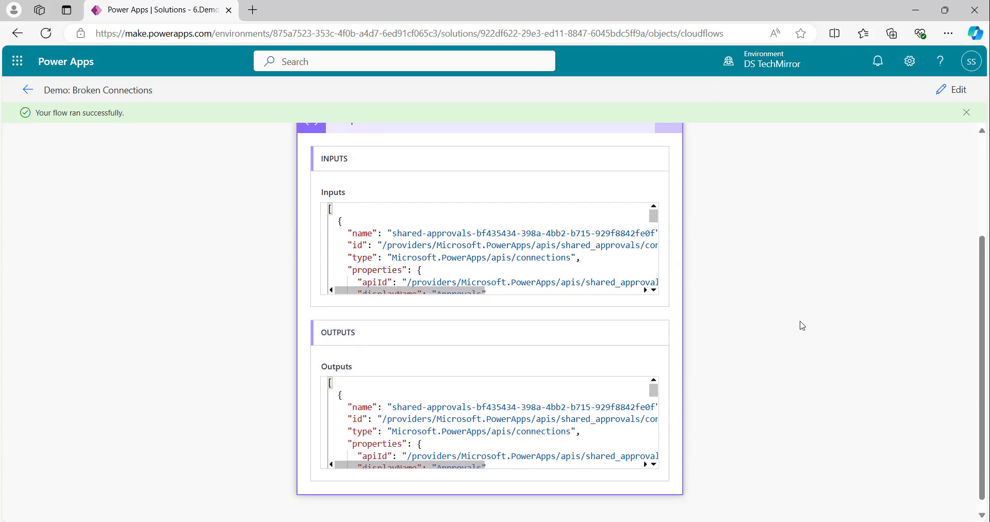
scroll(455, 381, "down", 1)
scroll(419, 378, "up", 1)
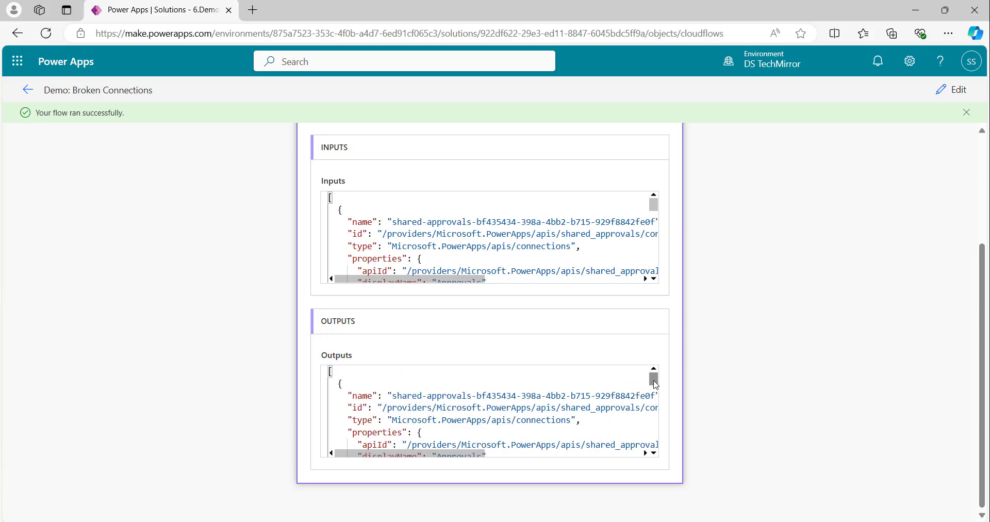
left_click_drag(653, 378, 657, 385)
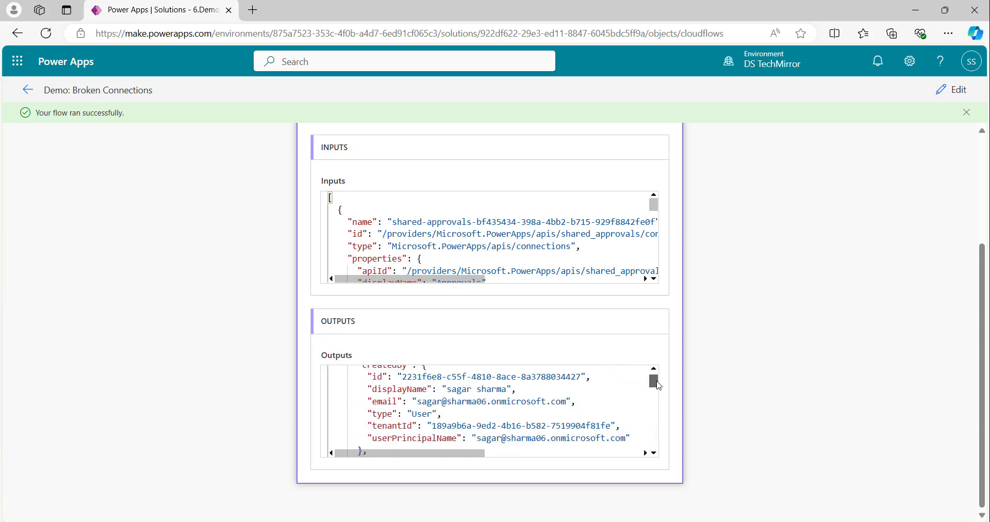
left_click(526, 401)
key("ctrl+a")
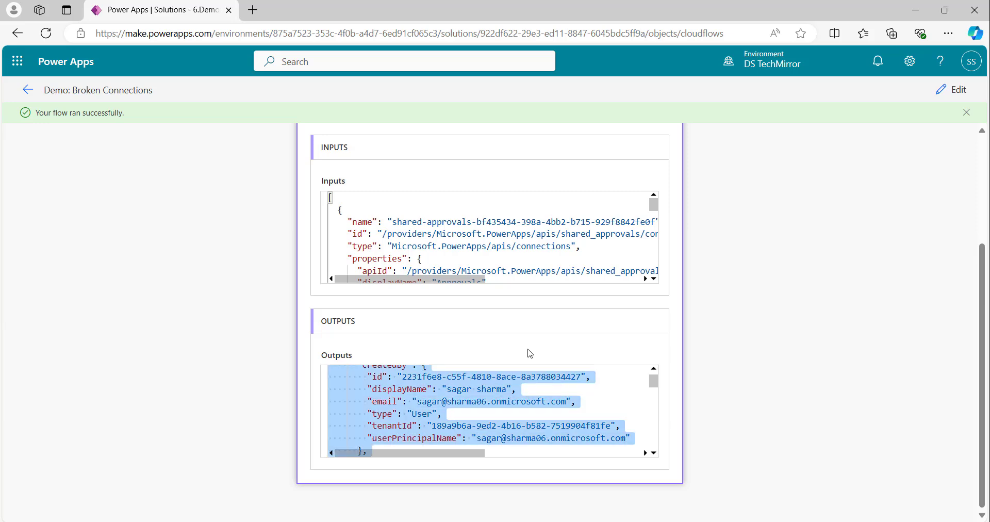
Step: Switch to Notepad, paste the Compose output into a new tab and go to the beginning of the JSON
key("alt+Tab")
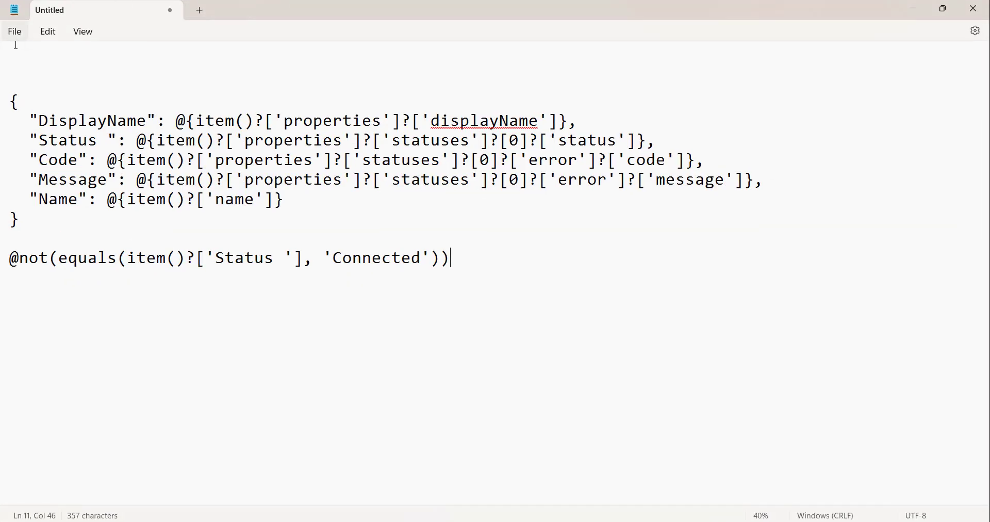
left_click(200, 10)
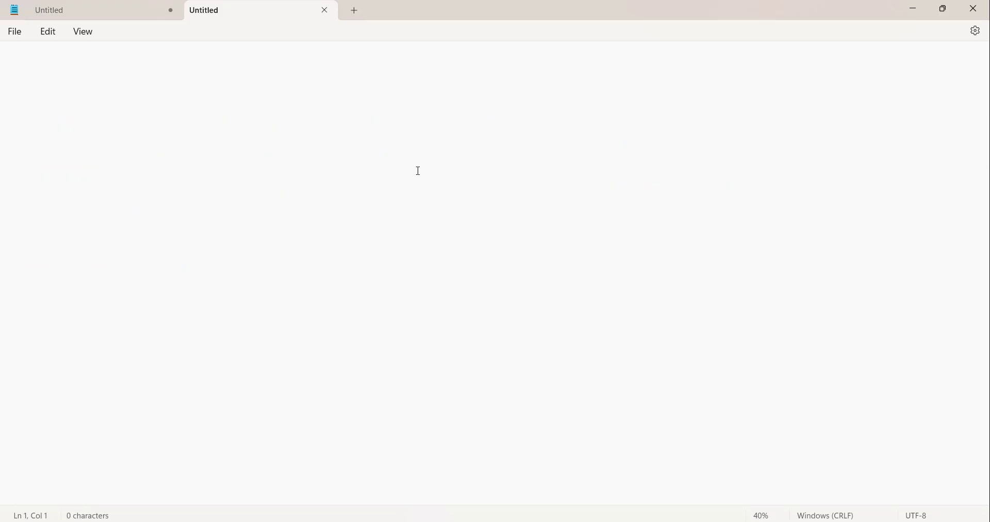
key("ctrl+v")
scroll(406, 166, "up", 5)
scroll(406, 166, "up", 6)
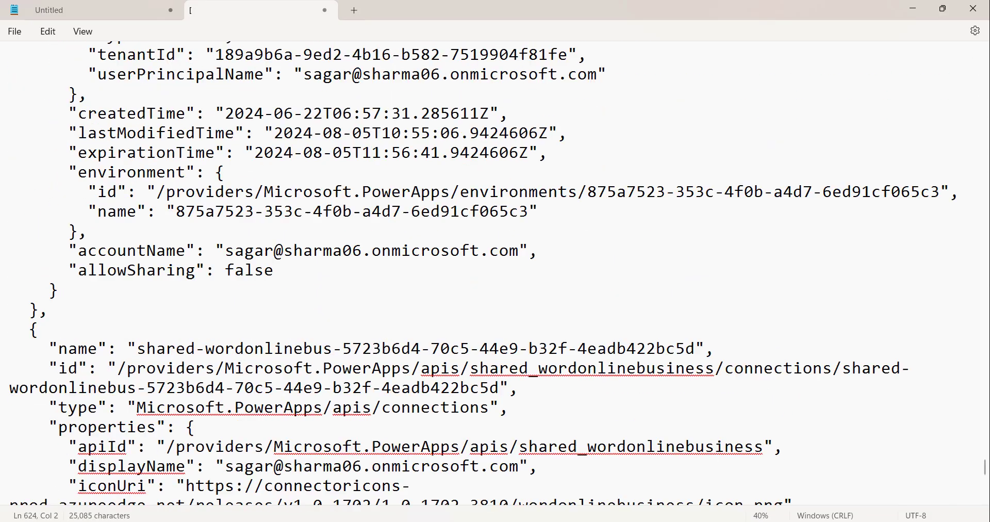
left_click_drag(987, 473, 985, 59)
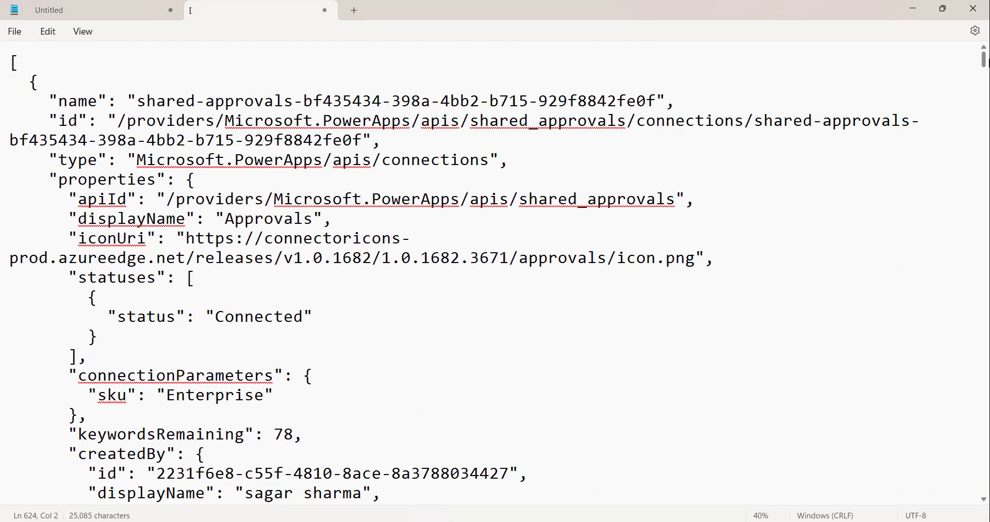
Step: Examine the name, properties, displayName, status and environment fields of the first connection record, and return to the flow run in Power Apps
double_click(76, 101)
left_click(79, 121)
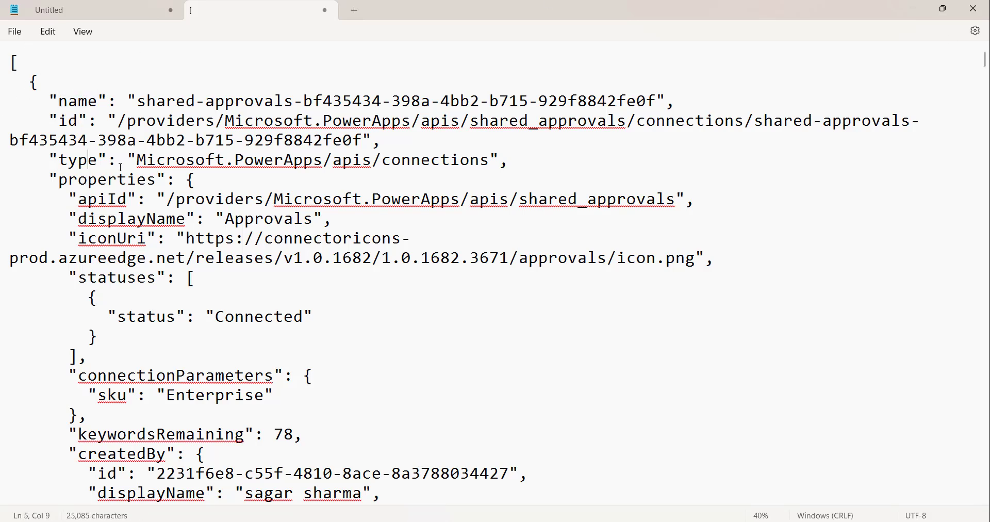
left_click(229, 179)
double_click(97, 202)
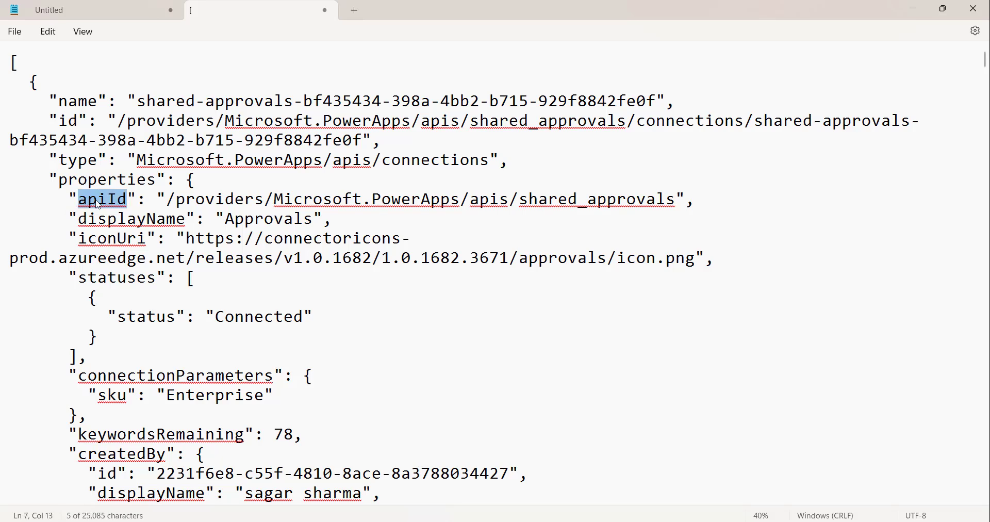
double_click(98, 220)
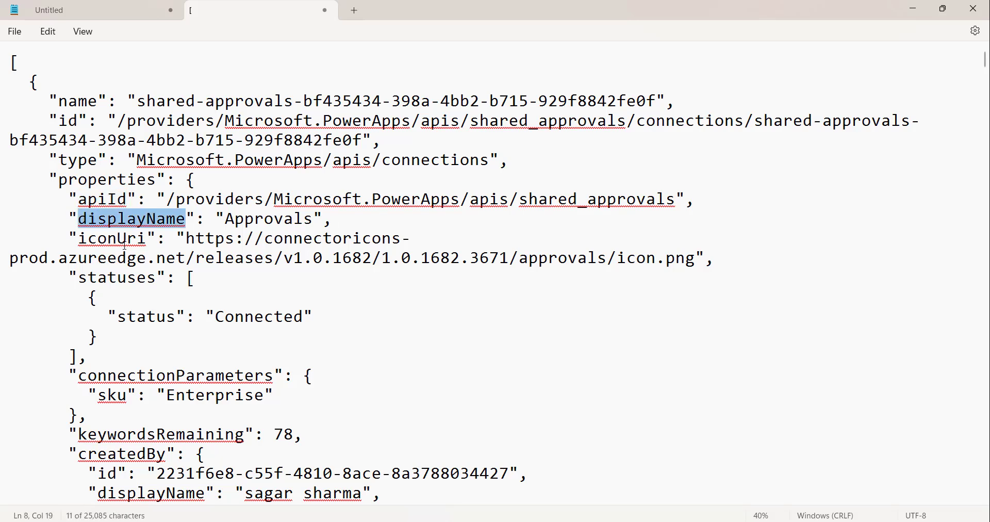
double_click(141, 320)
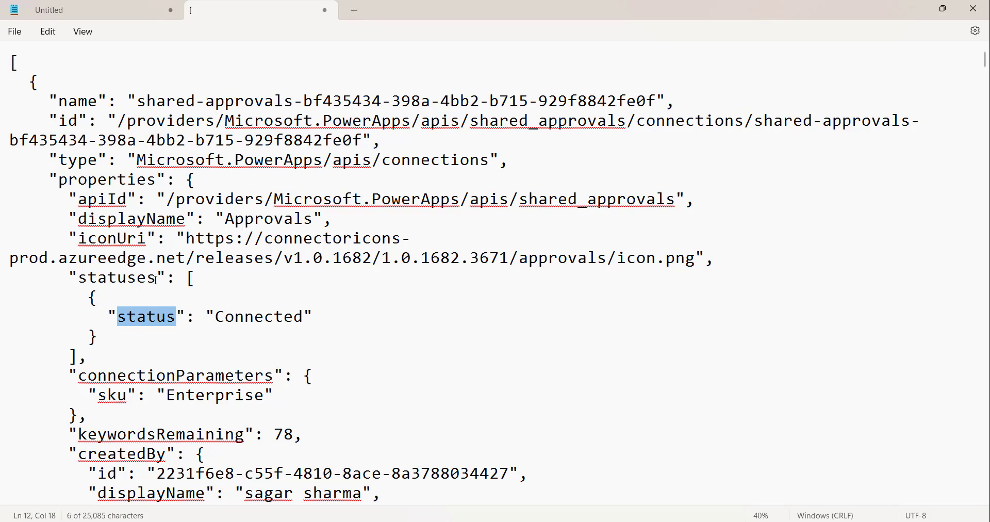
scroll(162, 365, "down", 2)
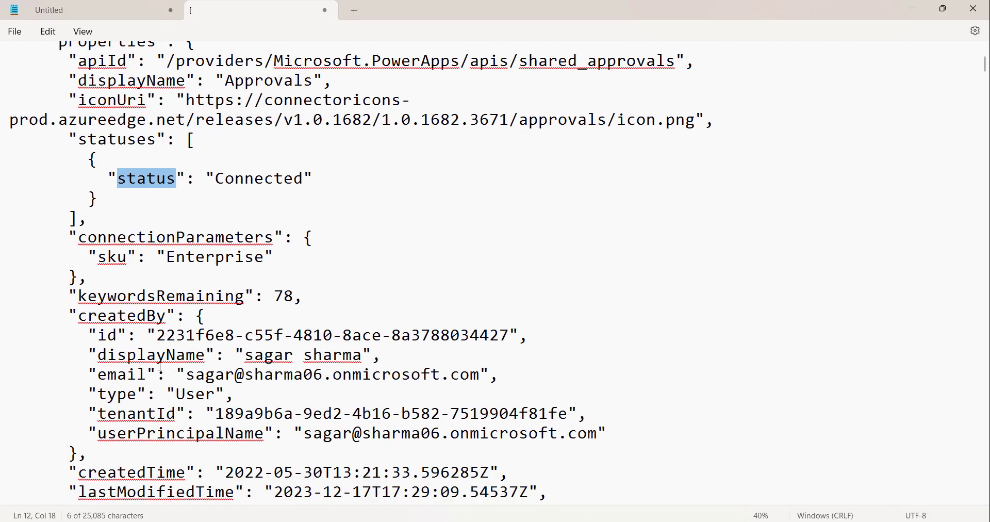
scroll(153, 326, "down", 2)
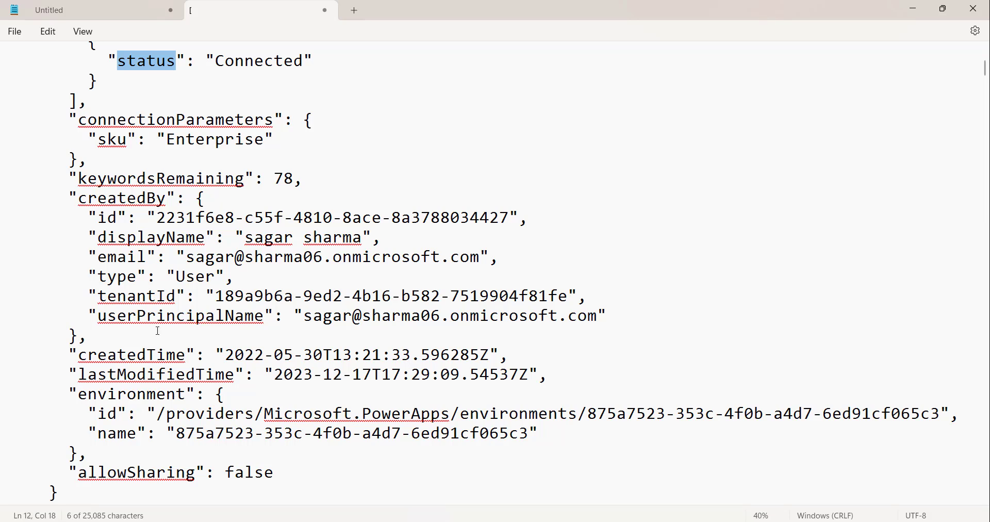
left_click(146, 394)
scroll(276, 397, "down", 3)
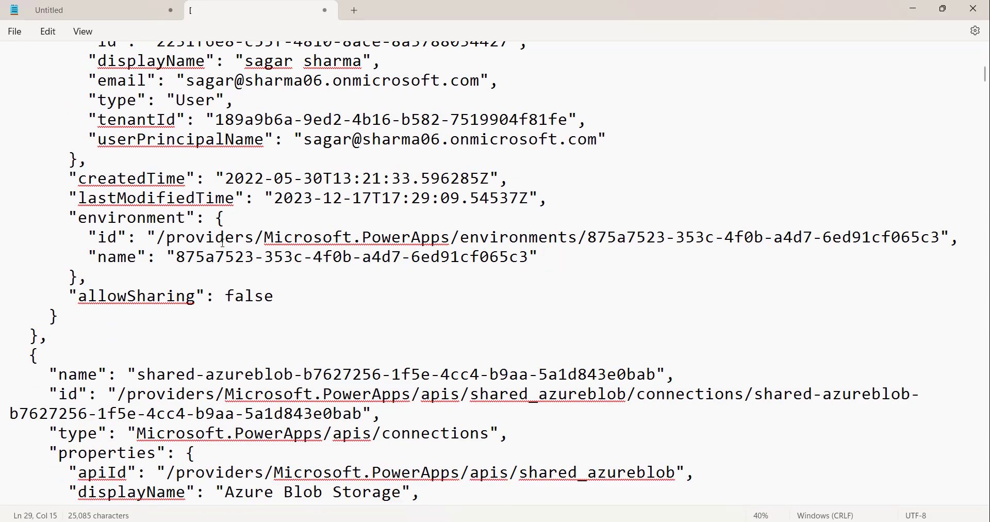
scroll(222, 242, "up", 3)
scroll(218, 227, "down", 3)
scroll(218, 227, "up", 7)
double_click(142, 320)
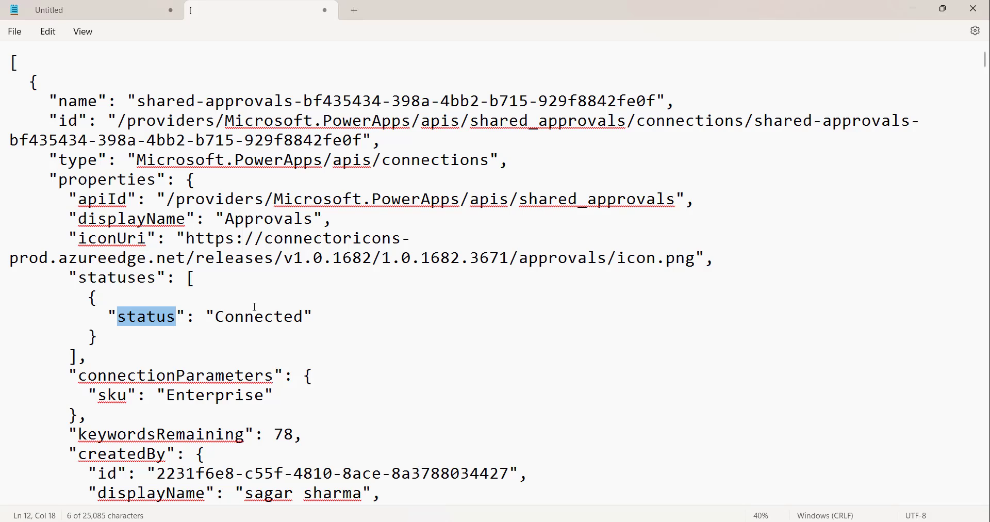
key("alt+Tab")
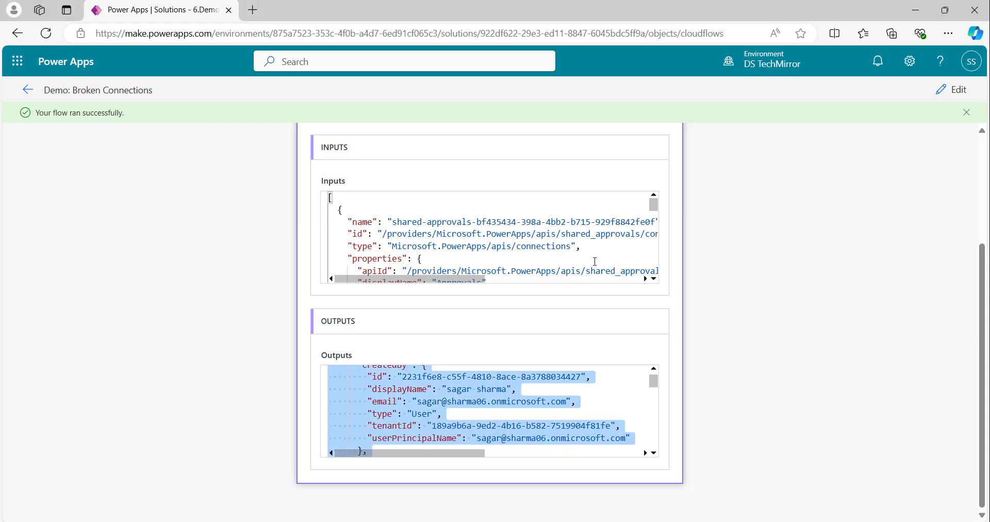
scroll(710, 316, "up", 3)
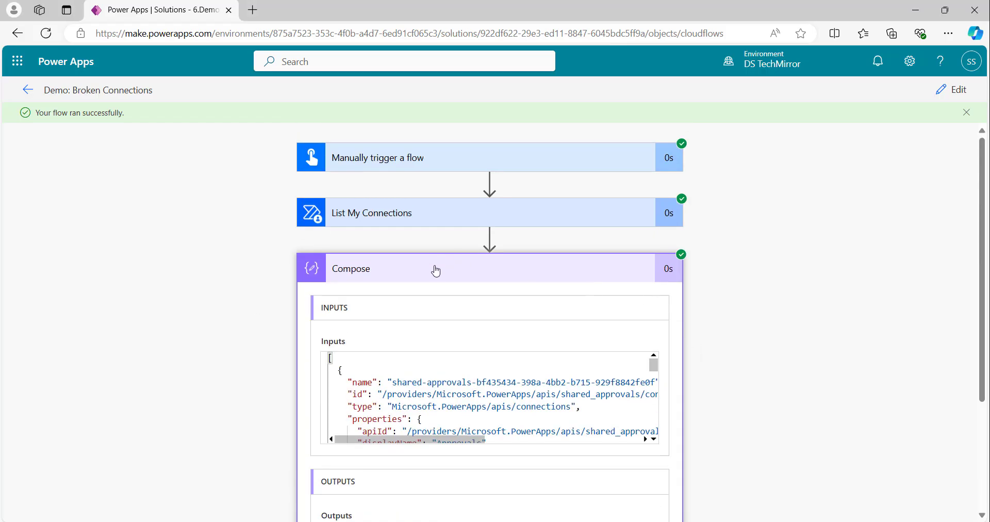
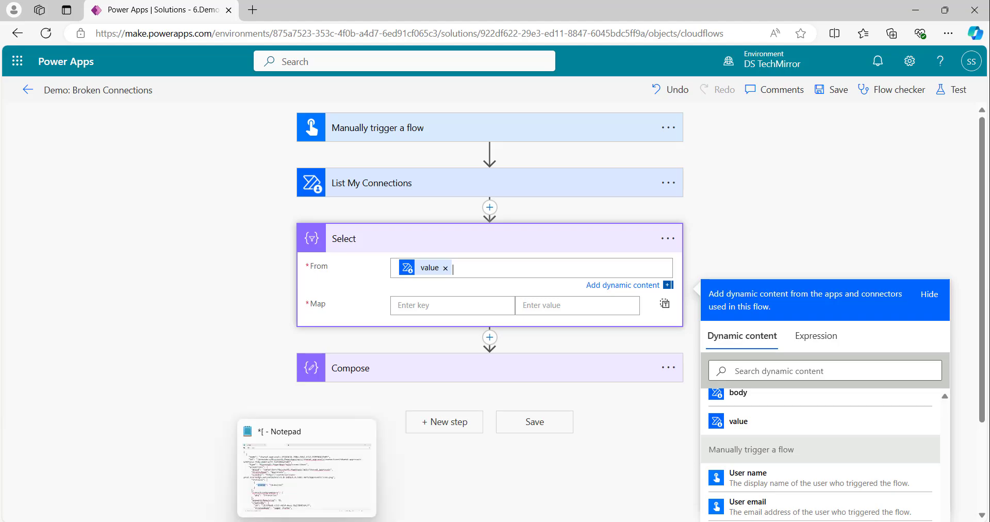
Step: Check the displayName and status keys in the Notepad JSON, and review the prepared mapping and filter expressions in the other tab
left_click(306, 467)
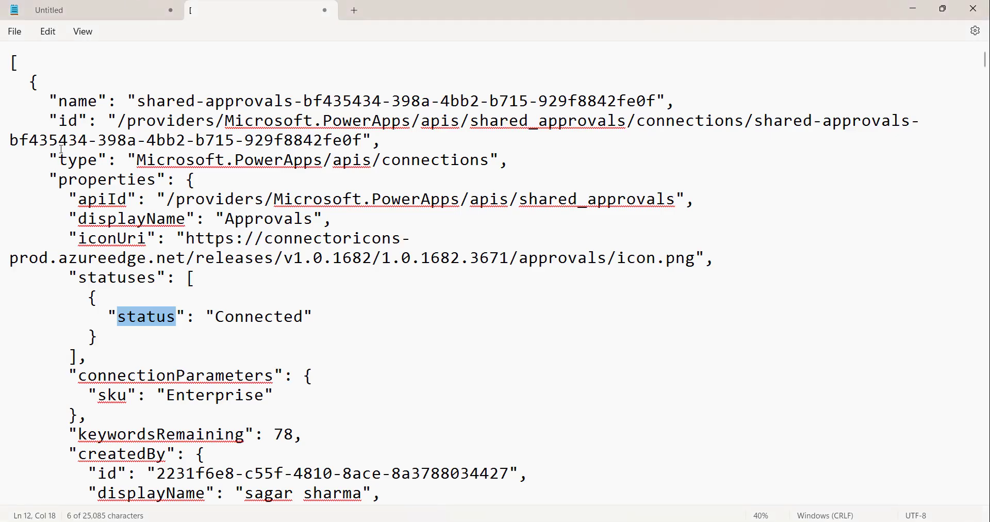
double_click(126, 219)
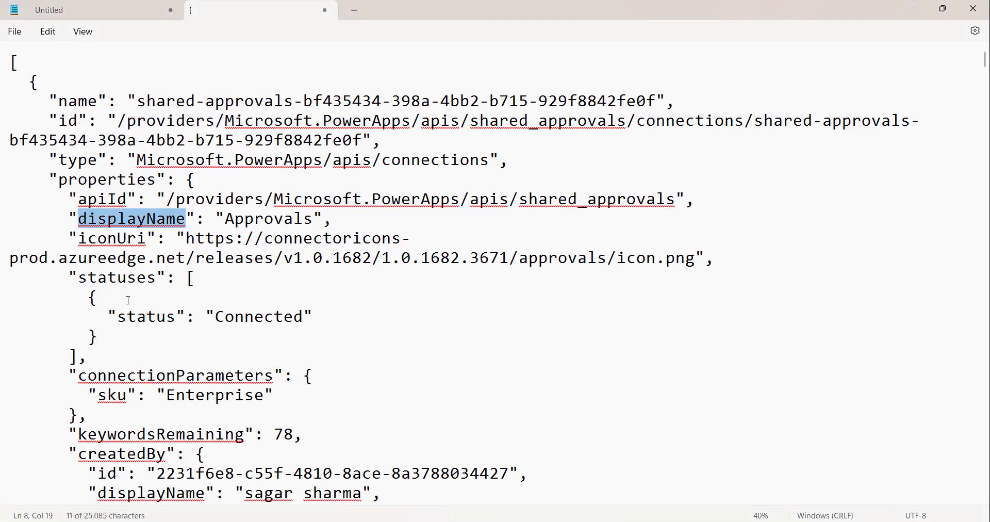
double_click(146, 315)
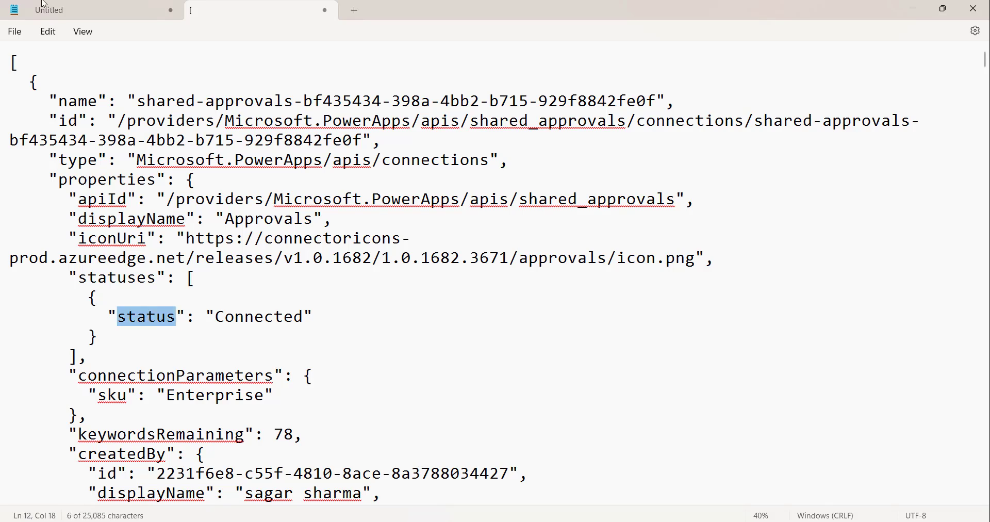
left_click(91, 9)
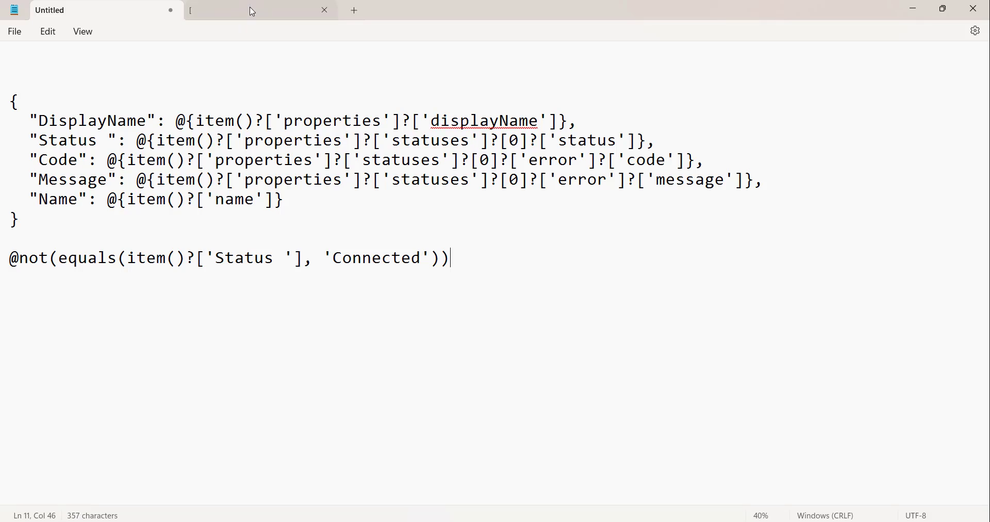
Step: Switch back to Power Apps and map the key DisplayName to List My Connections' Connector Display Name in the Select action
key("alt+Tab")
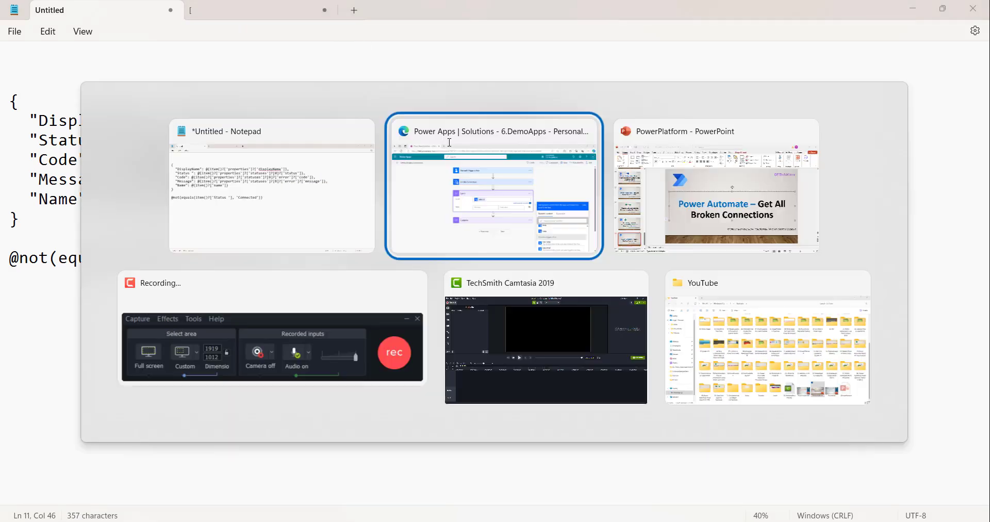
left_click(424, 299)
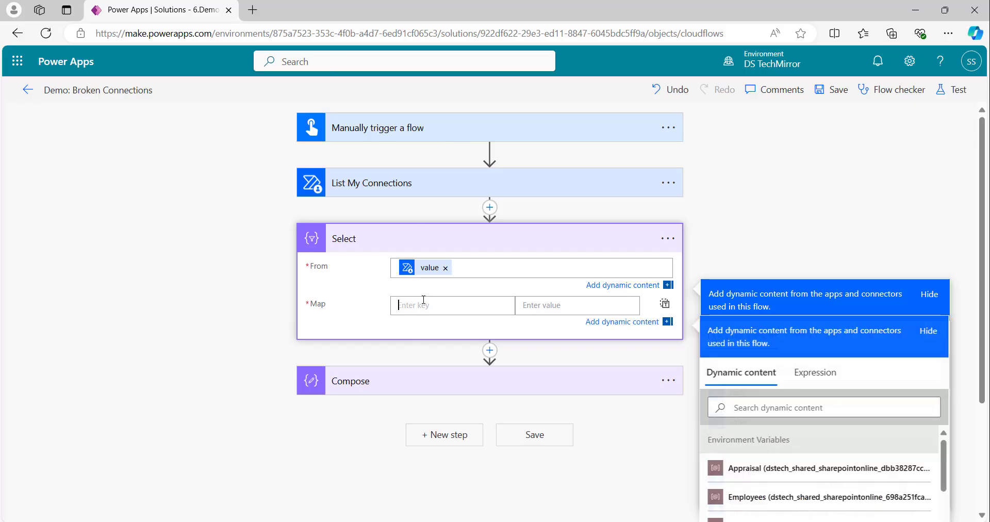
type("F")
key("BackSpace")
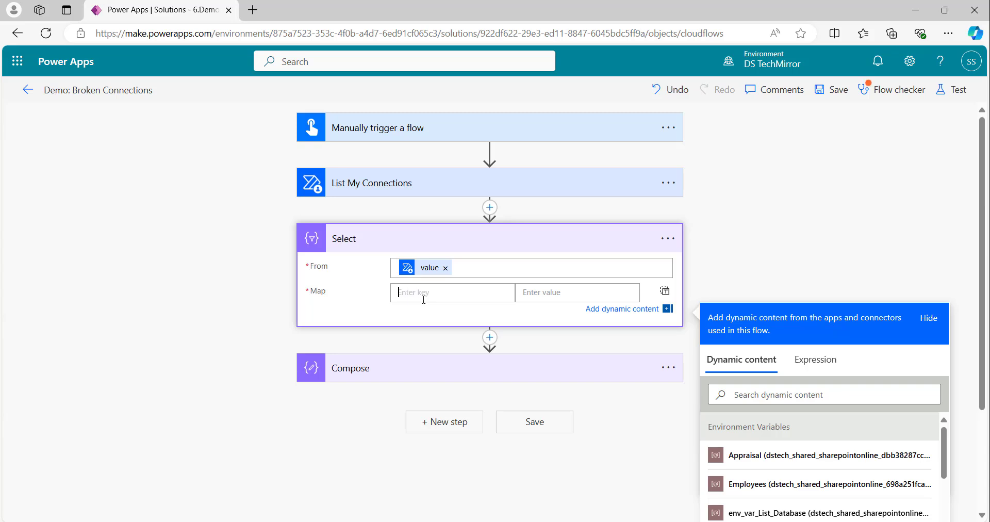
type("DisplayName")
left_click(569, 293)
scroll(831, 429, "down", 10)
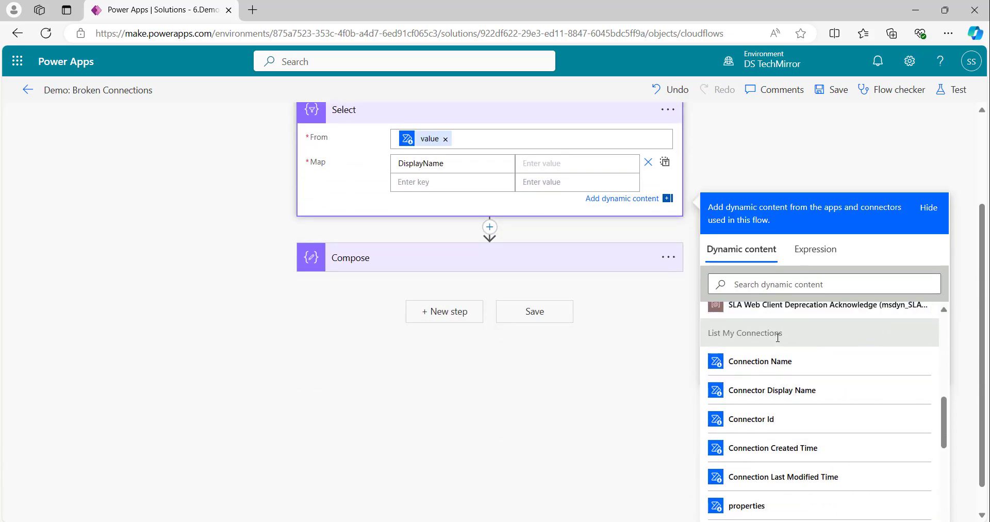
scroll(802, 371, "down", 1)
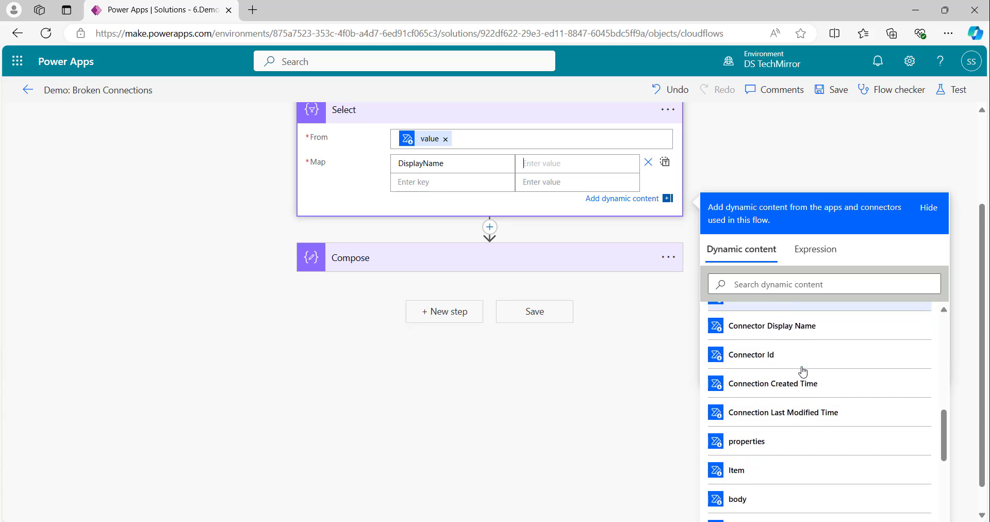
scroll(802, 371, "down", 1)
scroll(802, 371, "up", 2)
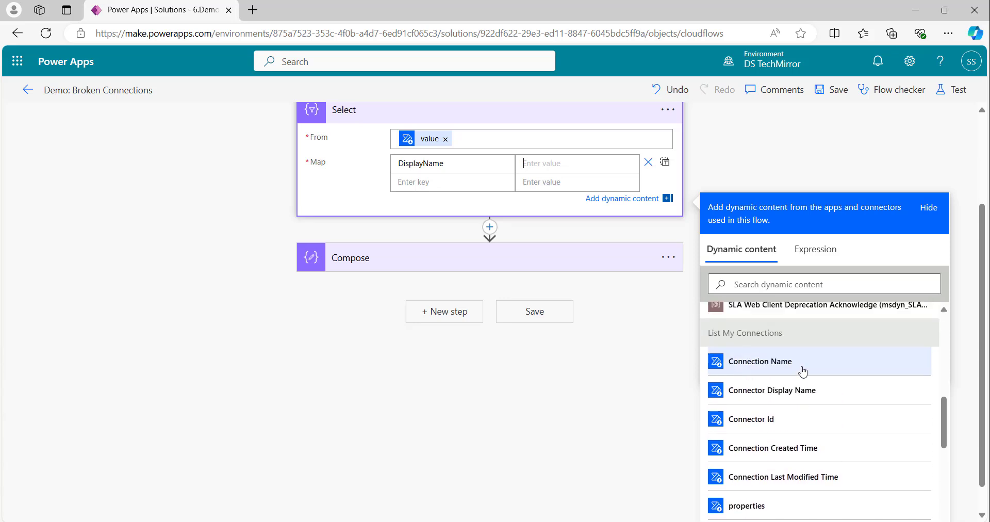
left_click(802, 389)
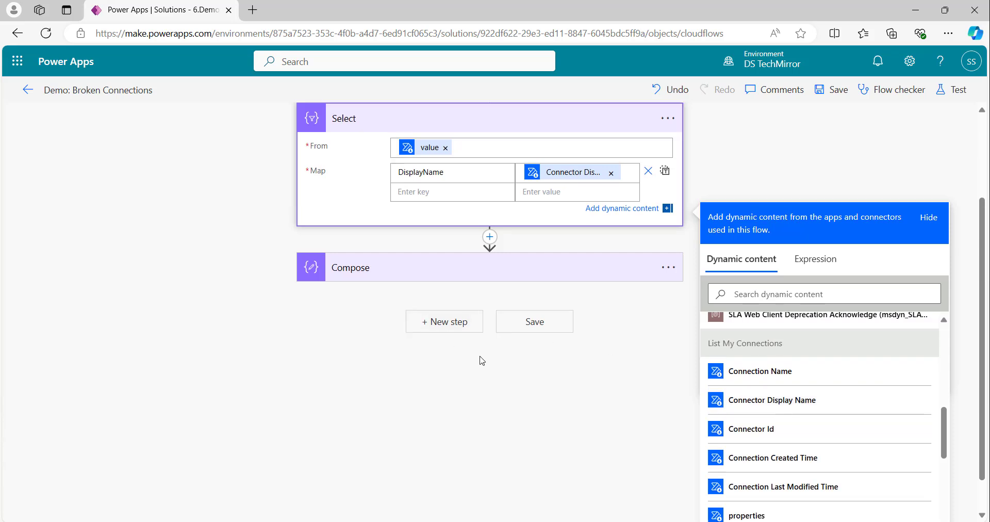
scroll(482, 359, "up", 2)
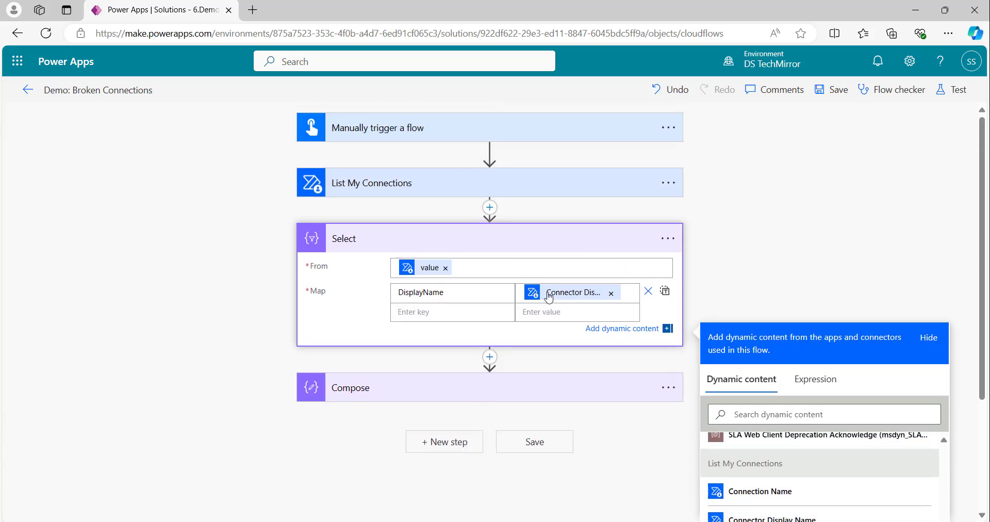
Step: Save the flow, run a test and inspect the Select action's output body
left_click(840, 92)
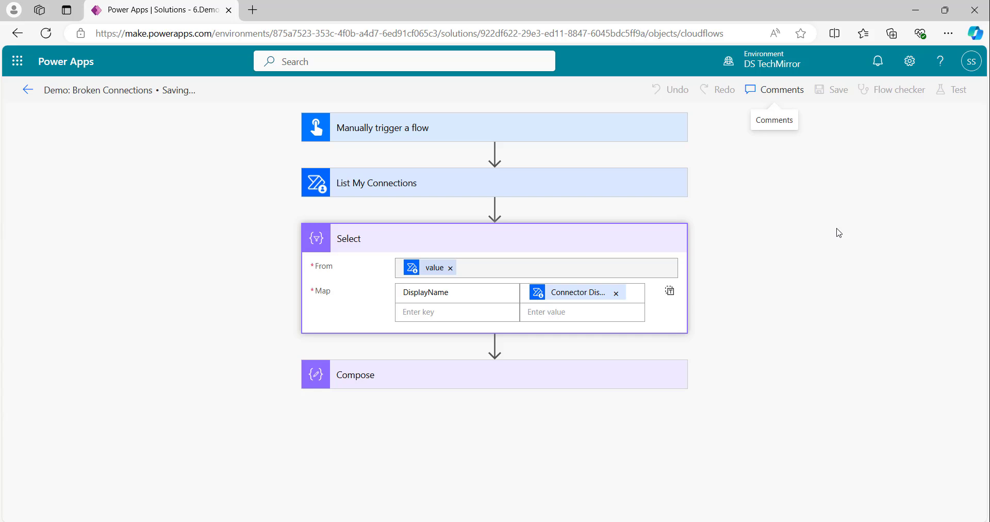
left_click(951, 89)
left_click(786, 500)
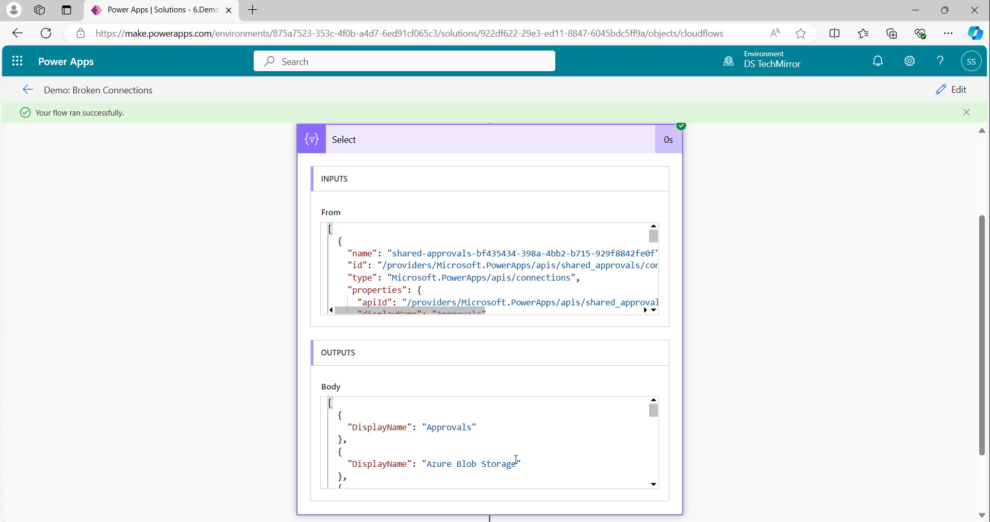
scroll(522, 435, "down", 2)
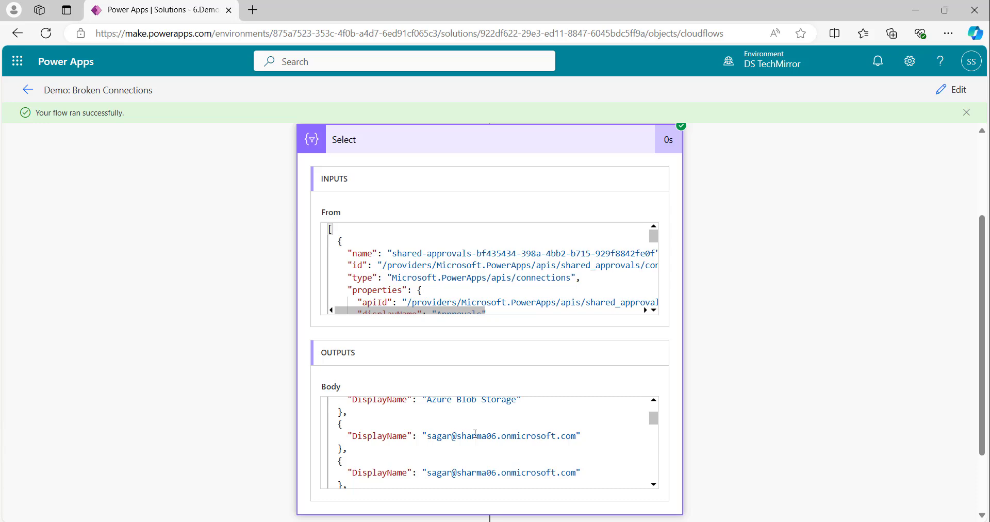
Step: Compare the Select output's DisplayName entries with the displayName of the second connection record in the Notepad JSON
scroll(475, 433, "down", 2)
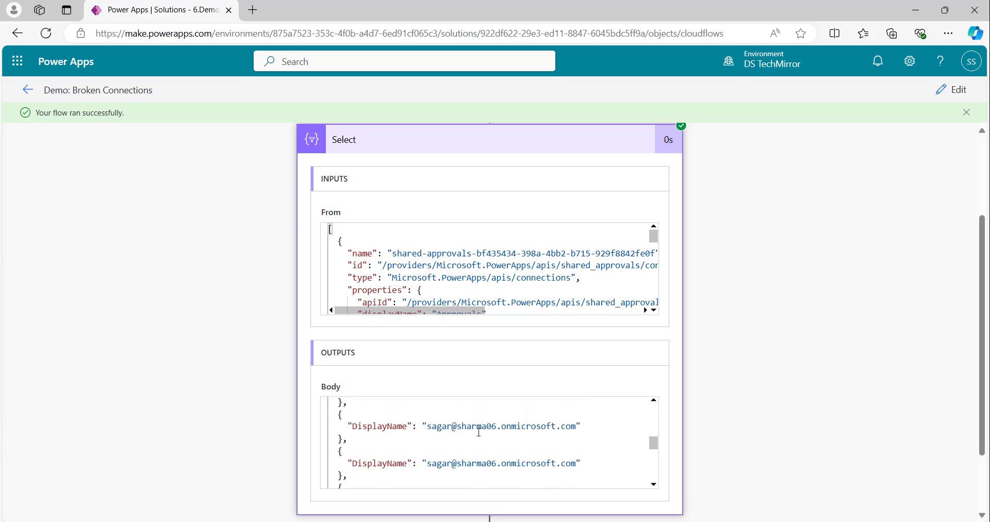
key("alt+Tab")
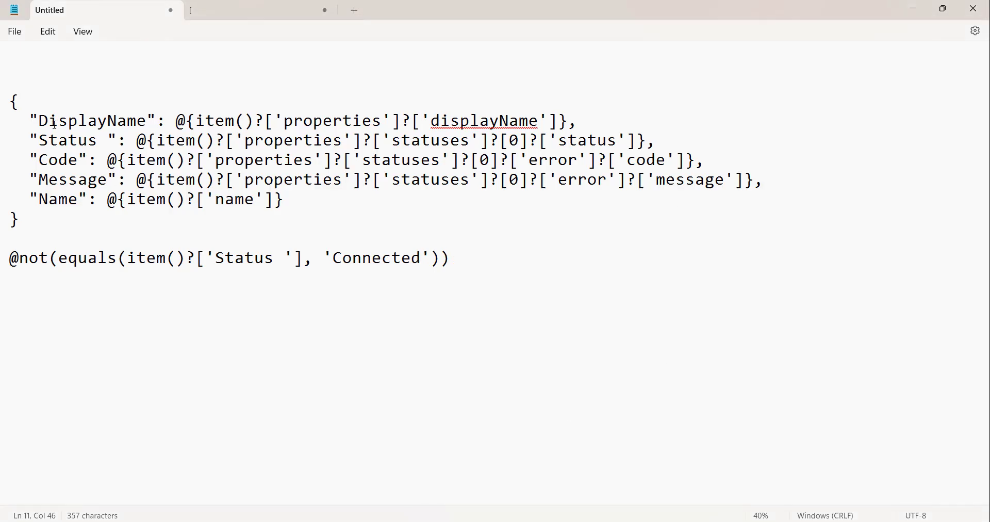
left_click(236, 10)
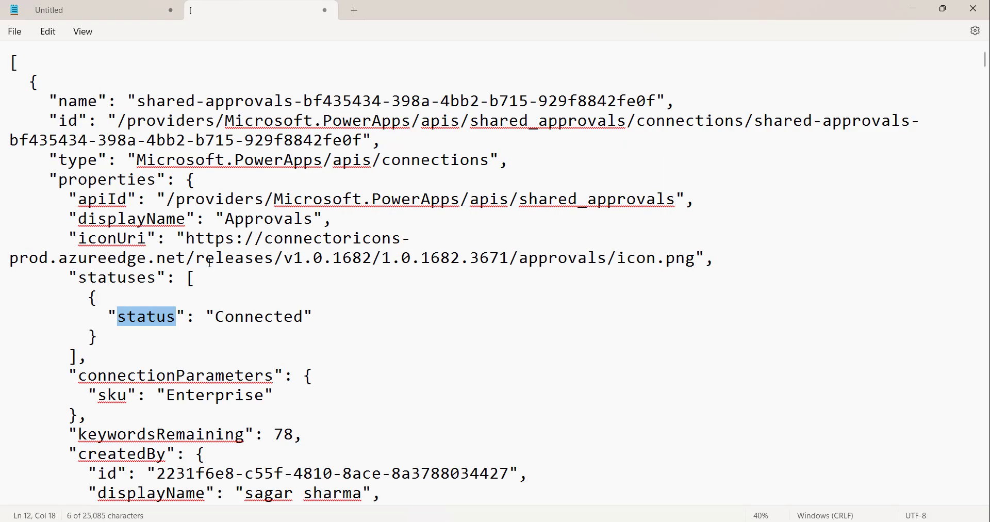
scroll(210, 263, "down", 7)
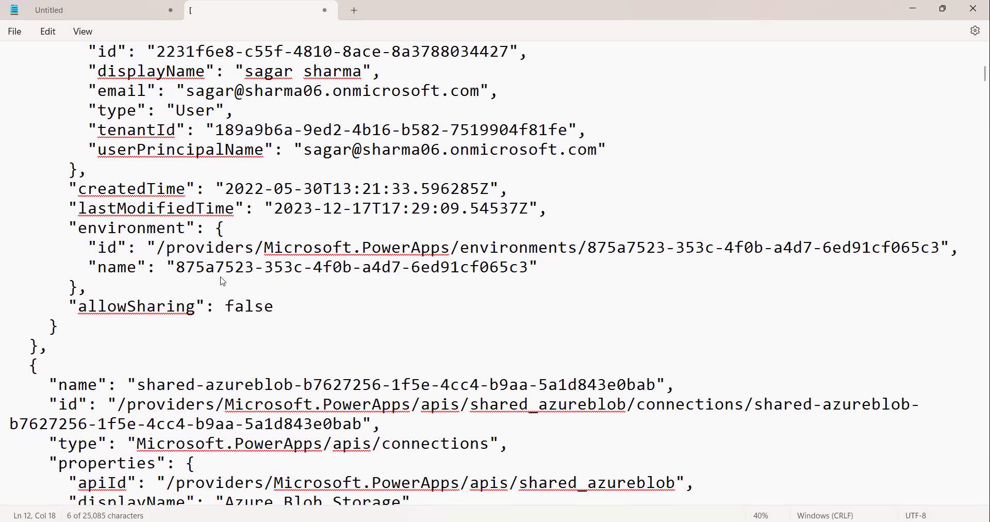
scroll(223, 282, "down", 4)
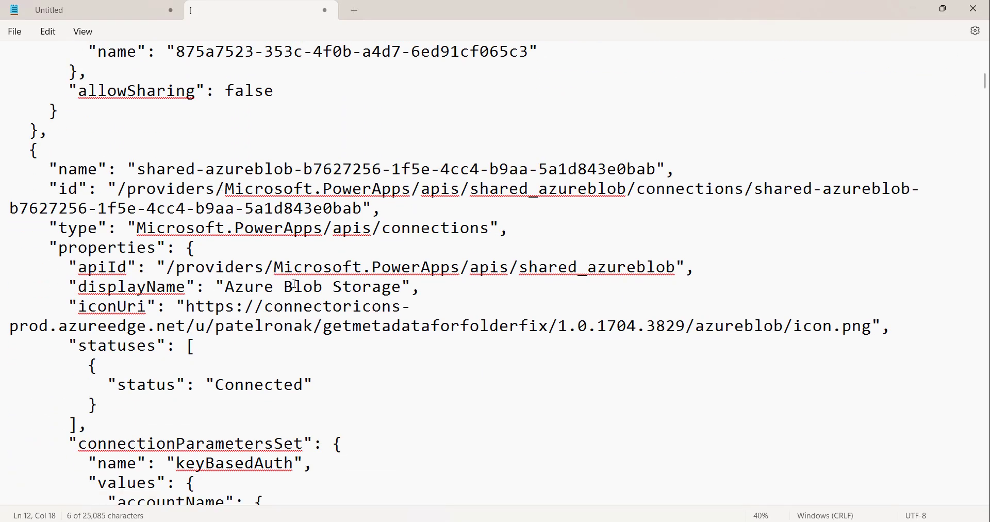
double_click(295, 284)
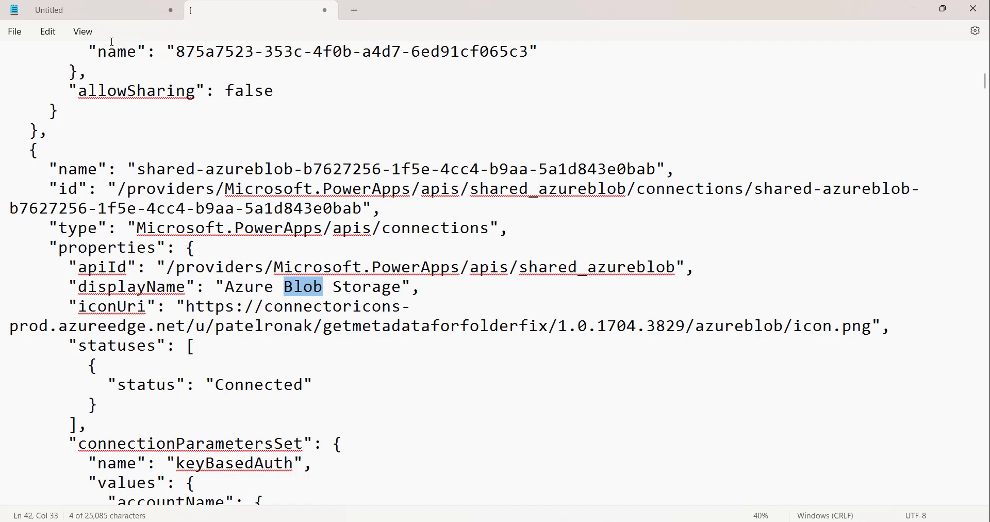
left_click(62, 10)
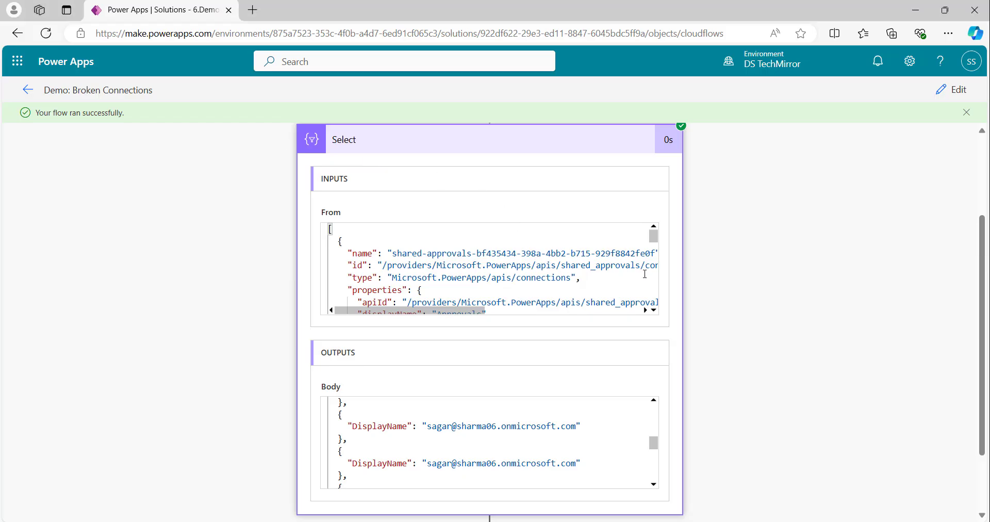
Step: Reopen the flow for editing in Power Apps and add a Status key to the Select action's map
scroll(682, 310, "up", 3)
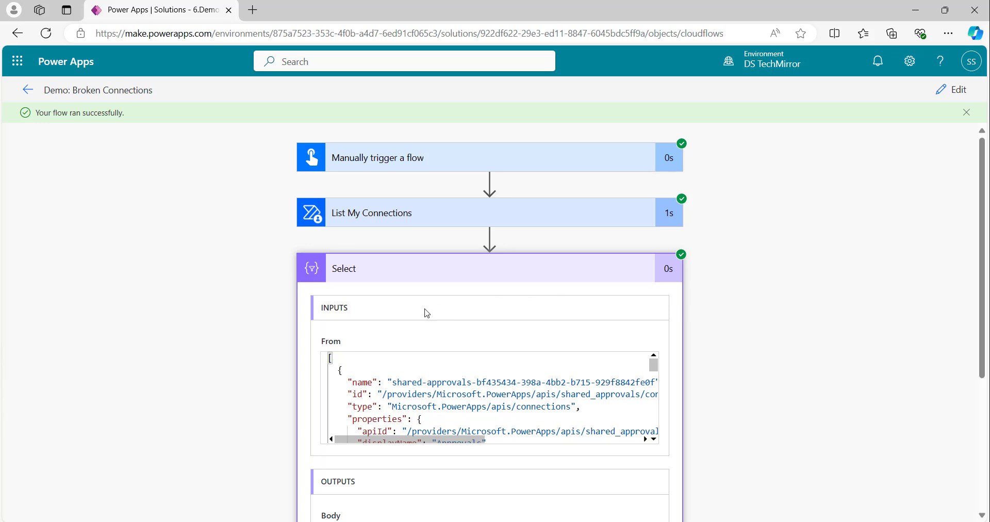
left_click(953, 92)
left_click(437, 314)
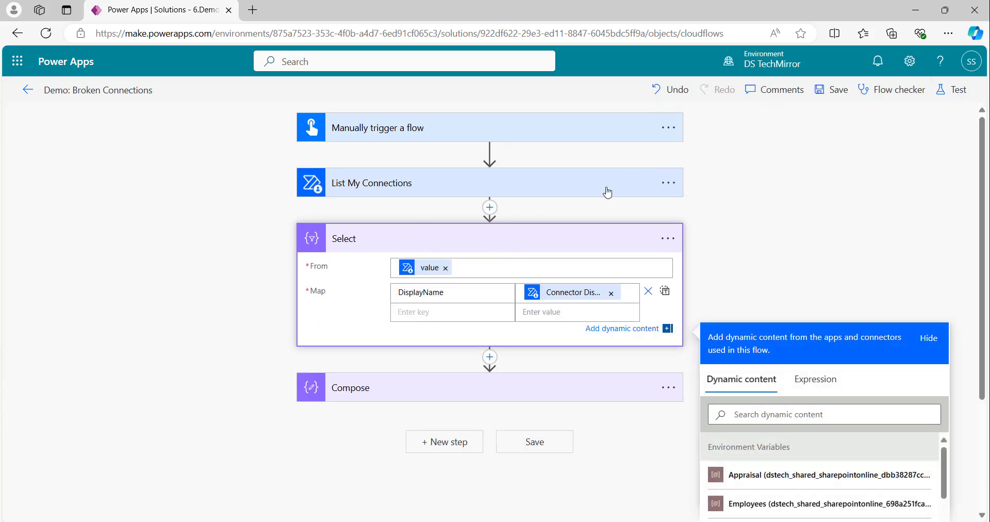
key("alt+Tab")
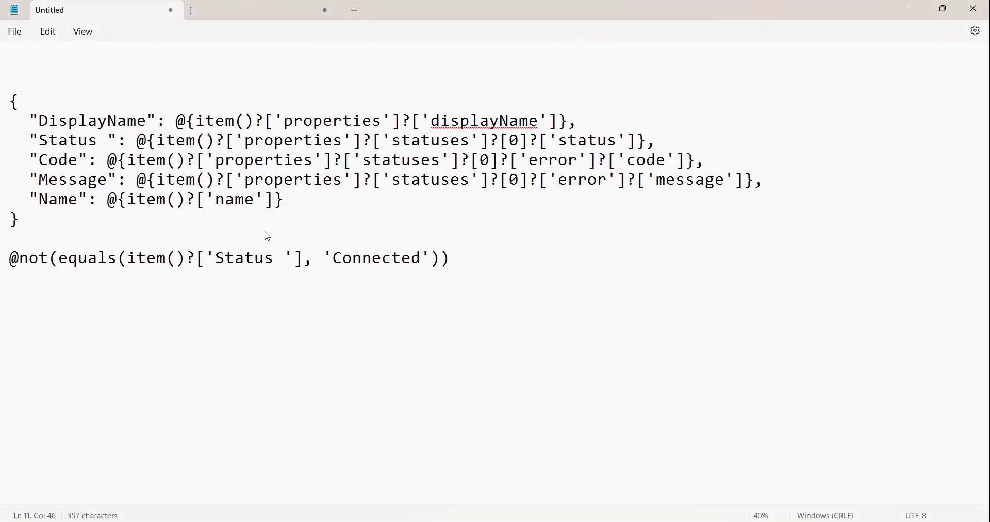
key("alt+Tab")
type("Dys")
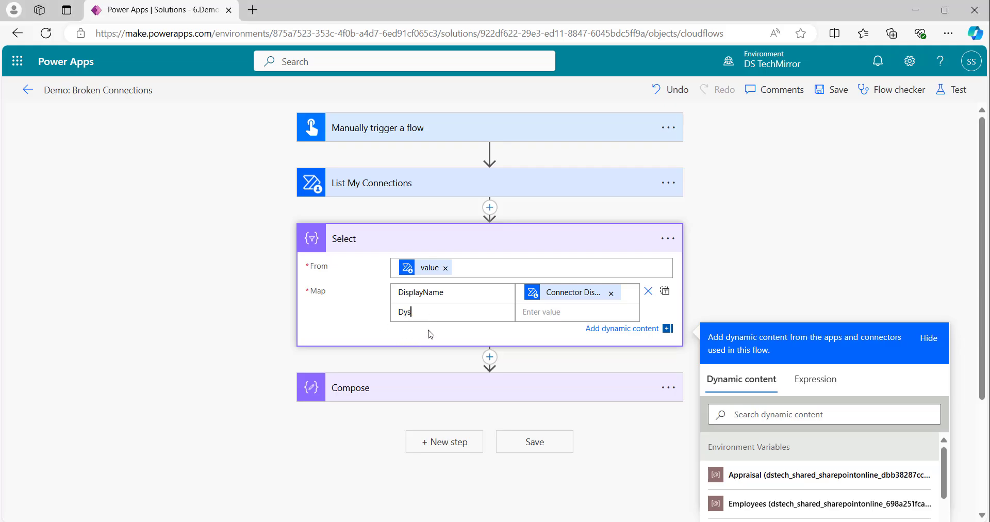
key("BackSpace")
key("BackSpace")
key("BackSpace")
type("Status")
Step: Search the dynamic content for a status value and look through the outputs of List My Connections
left_click(779, 413)
type("sta")
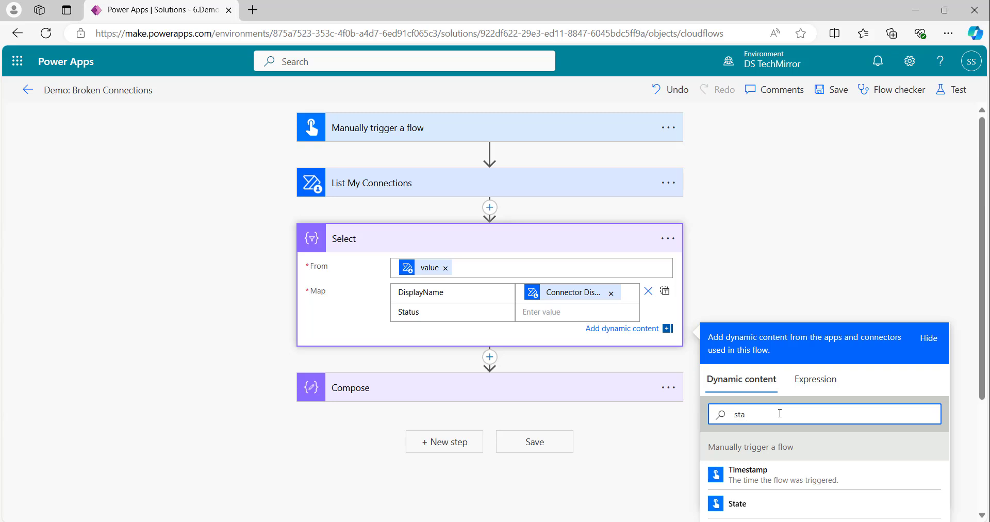
key("BackSpace")
key("BackSpace")
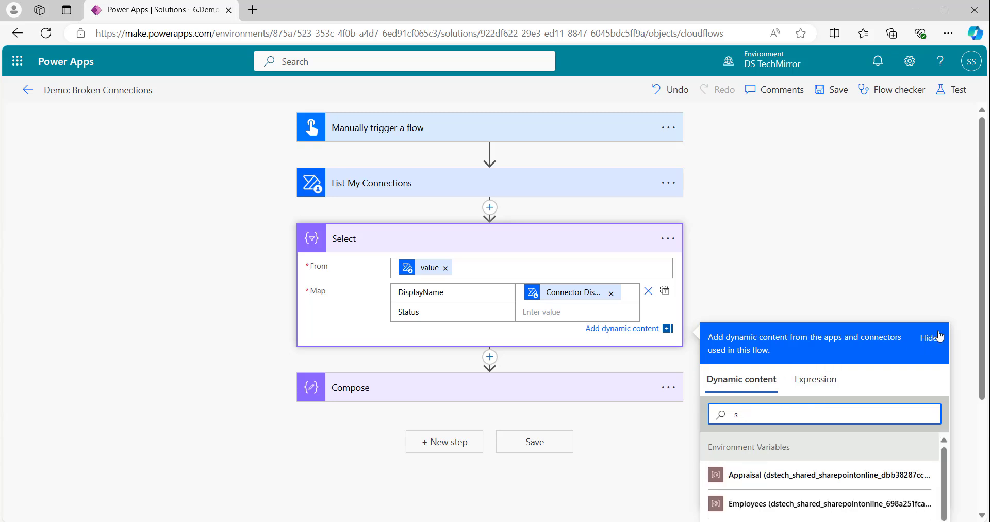
key("BackSpace")
scroll(828, 331, "down", 5)
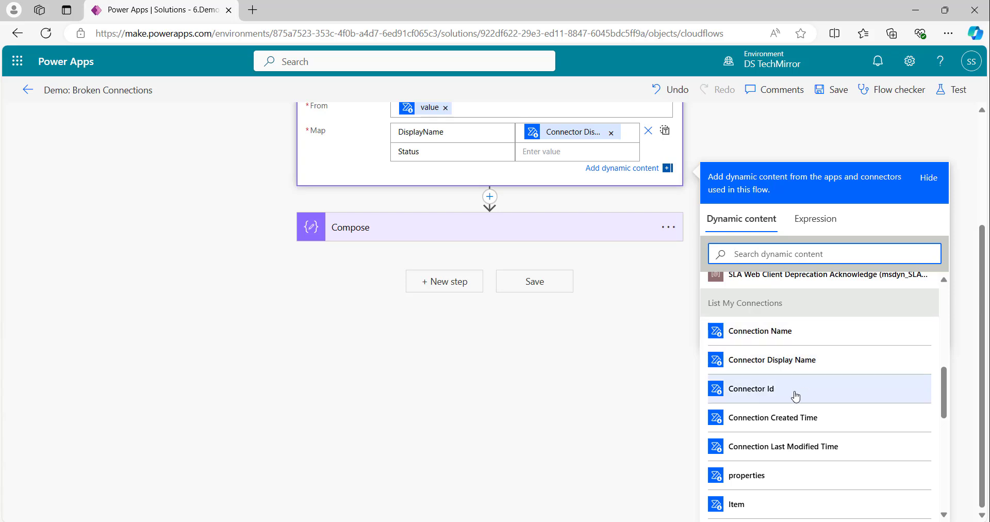
scroll(797, 429, "down", 5)
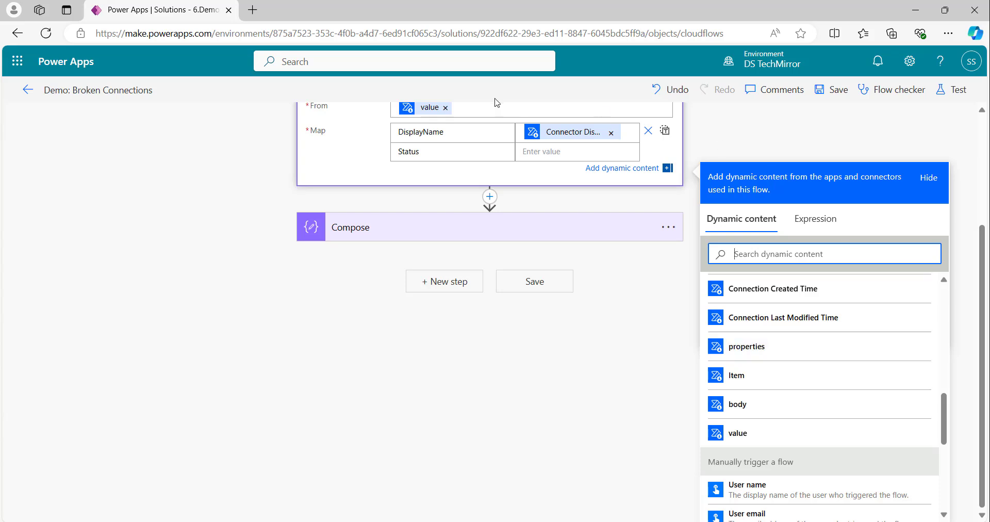
left_click(436, 151)
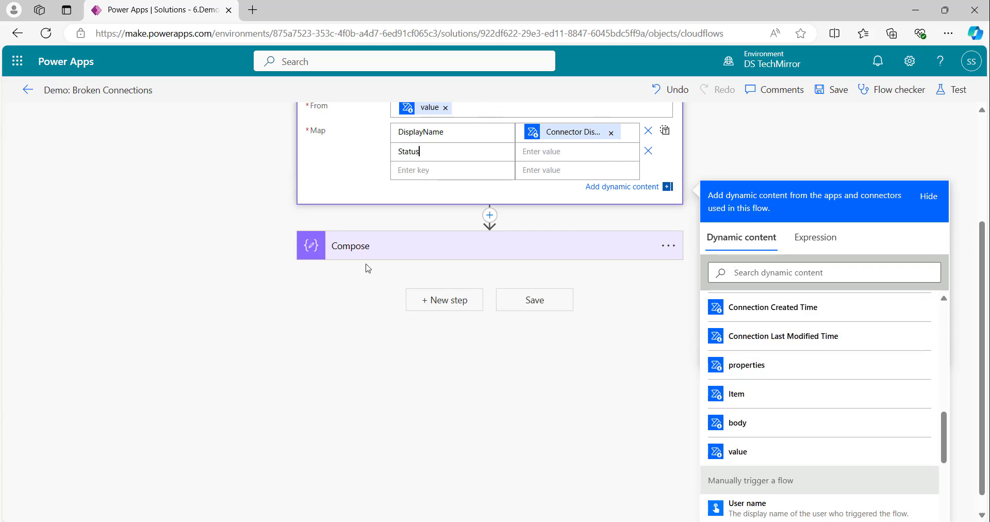
Step: Trace the properties, statuses and status path of the first record in the Notepad JSON, and return to the prepared expressions
key("alt+Tab")
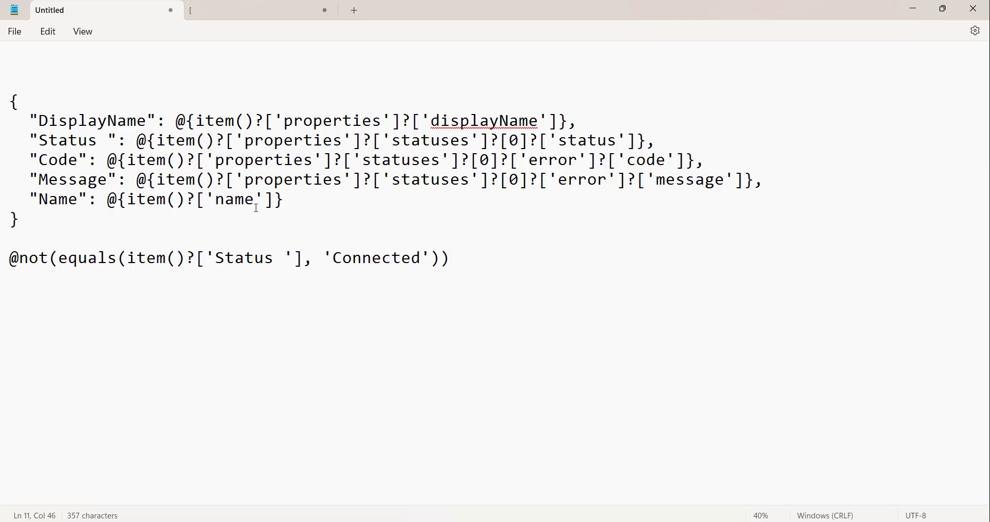
left_click(254, 11)
scroll(186, 162, "up", 10)
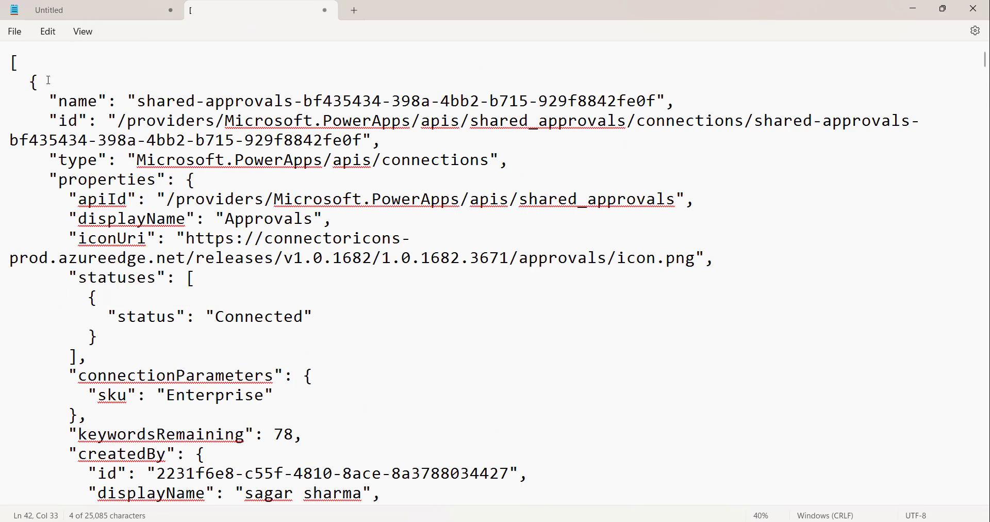
left_click(37, 81)
left_click(69, 101)
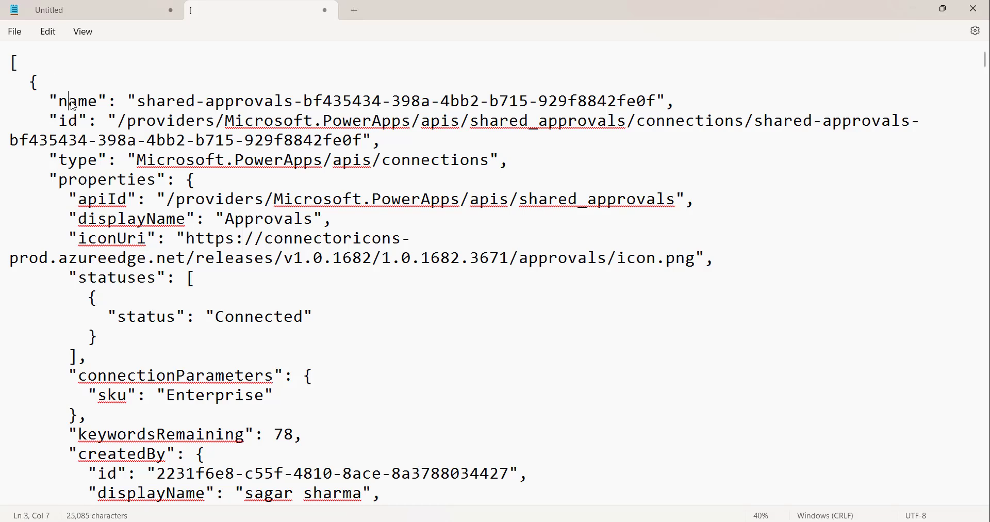
double_click(112, 180)
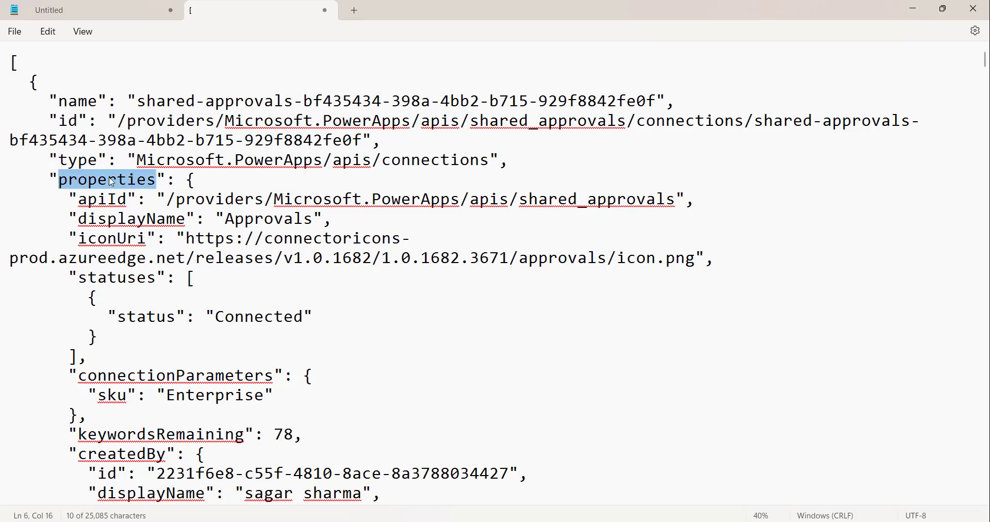
double_click(121, 282)
double_click(146, 318)
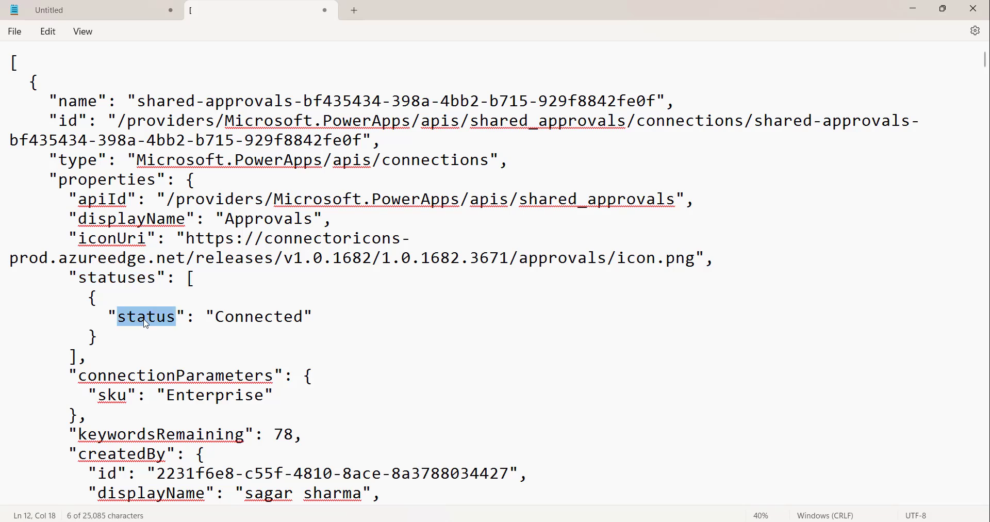
left_click(137, 320)
double_click(137, 319)
left_click(97, 11)
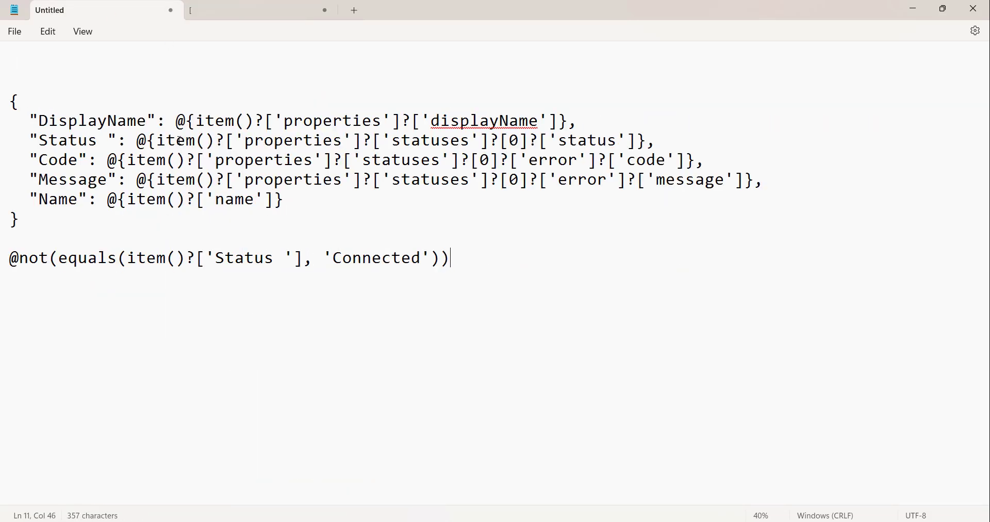
Step: Copy item()?['properties']?['displayName'] from the prepared Notepad expressions and paste it into the expression editor in Power Apps
left_click_drag(192, 121, 560, 118)
key("ctrl+c")
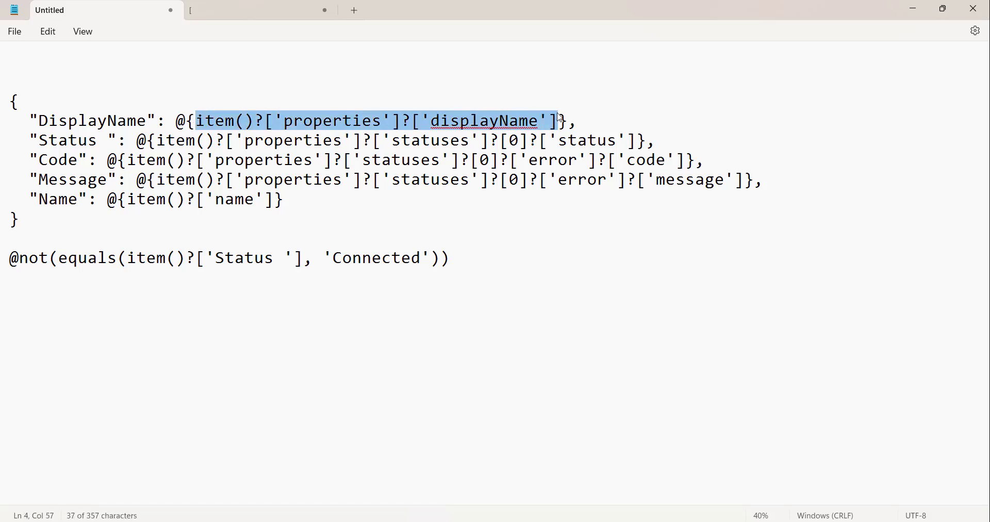
left_click(239, 6)
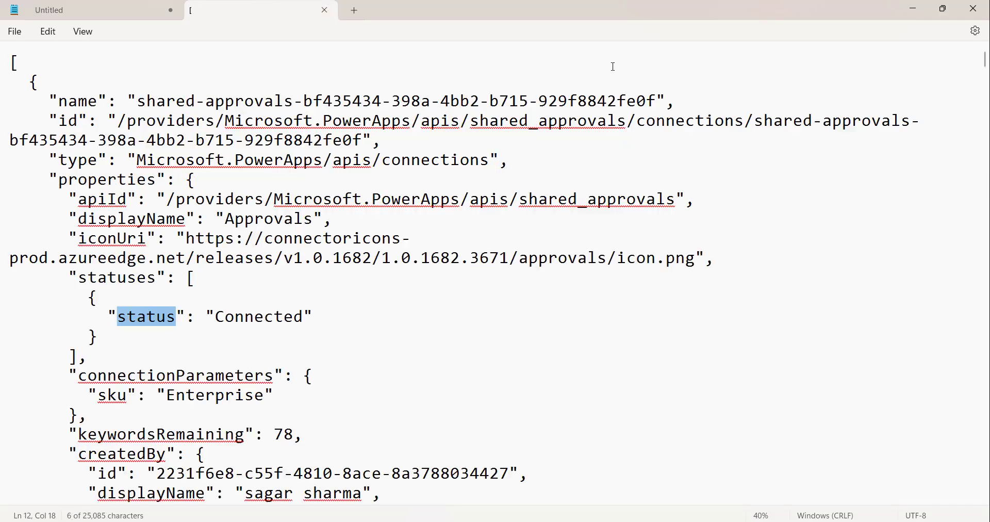
key("alt+Tab")
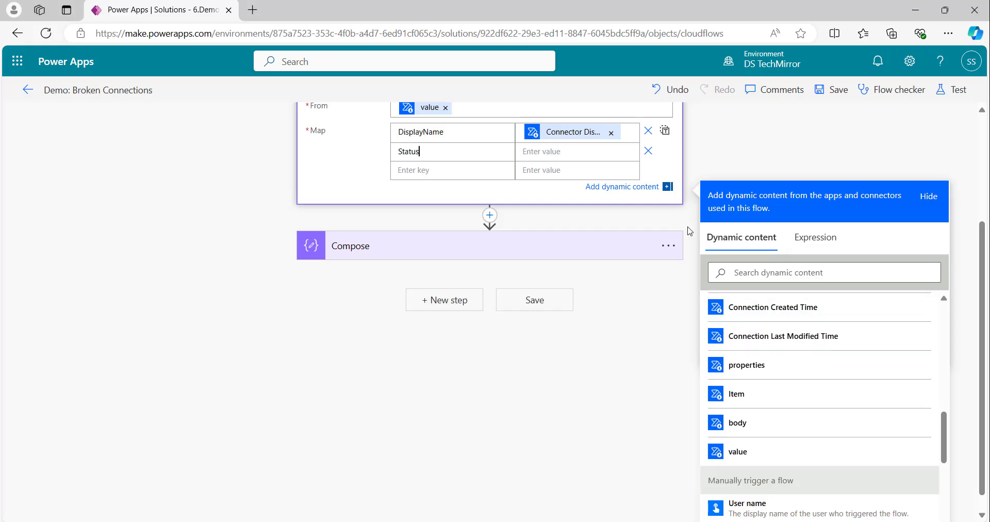
left_click(815, 237)
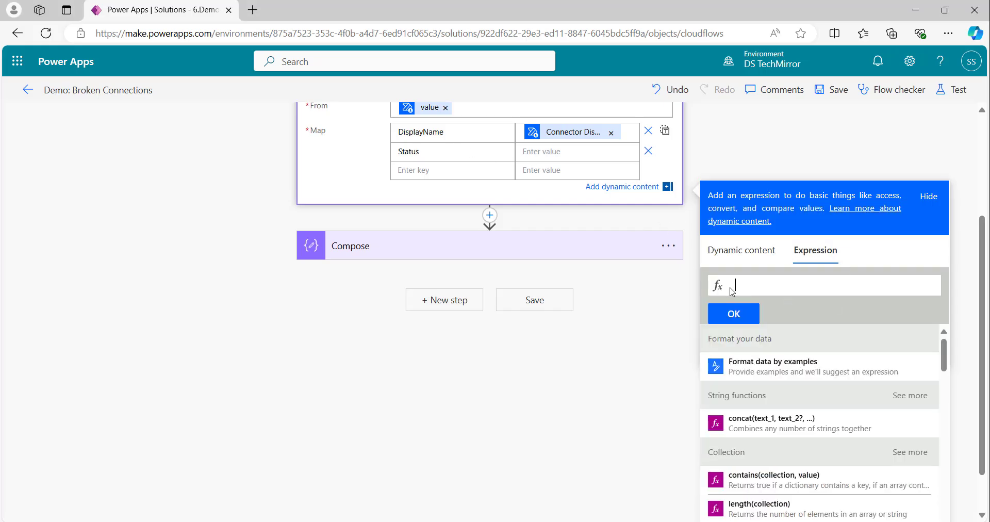
type("v")
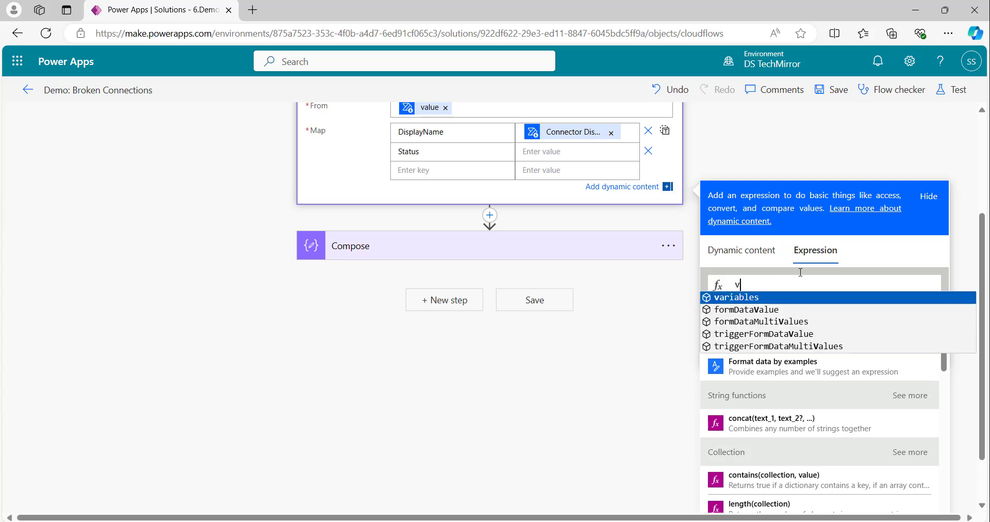
key("BackSpace")
key("ctrl+v")
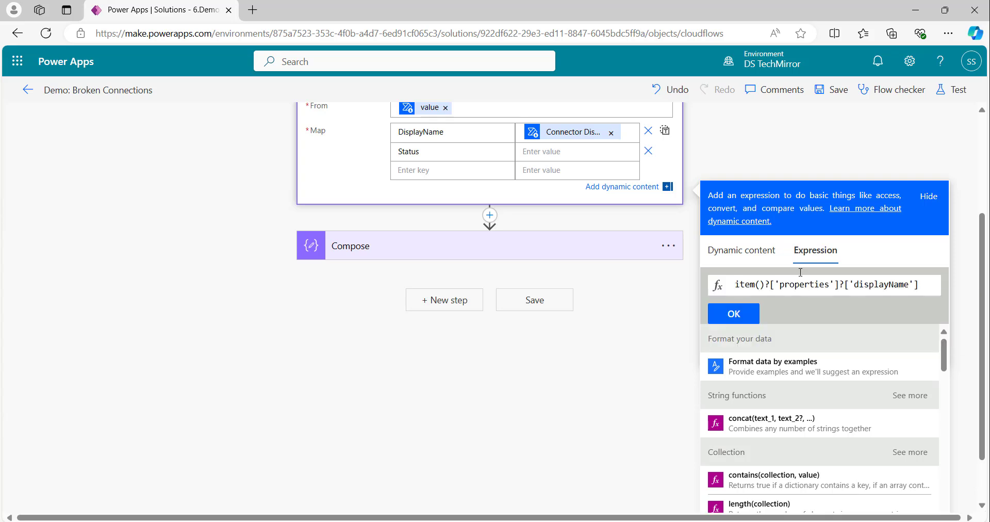
double_click(753, 285)
Step: Check the properties and statuses keys in the Notepad JSON against the expression in Power Apps
key("alt+Tab")
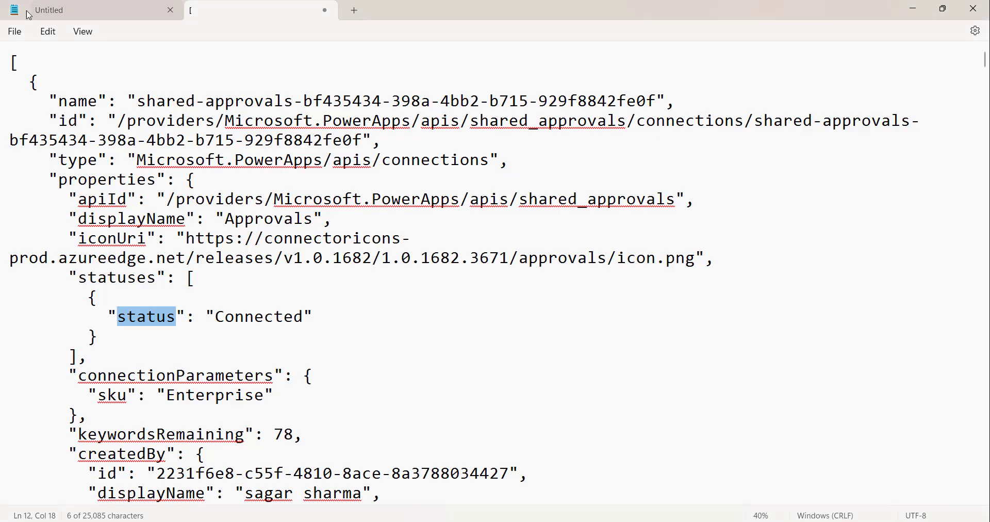
scroll(193, 236, "down", 1)
scroll(111, 186, "up", 1)
double_click(107, 179)
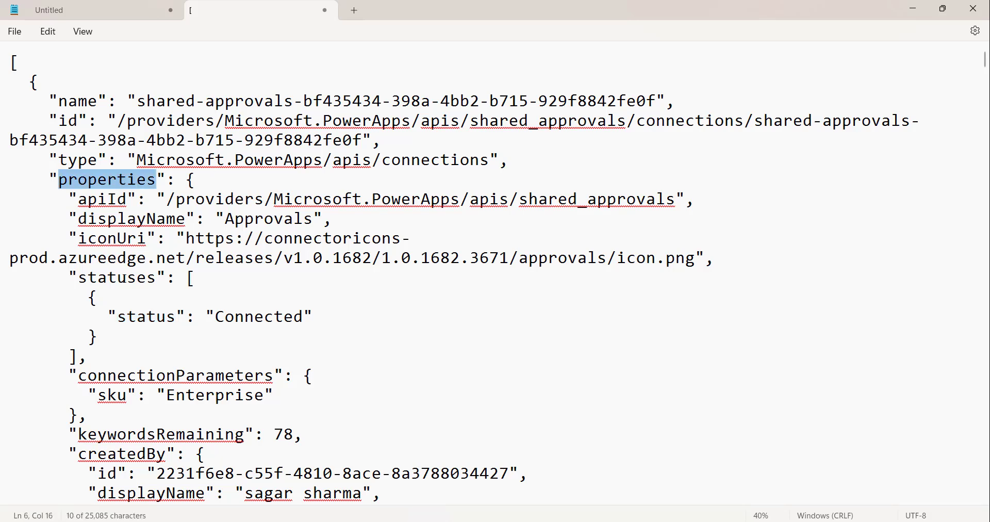
double_click(117, 278)
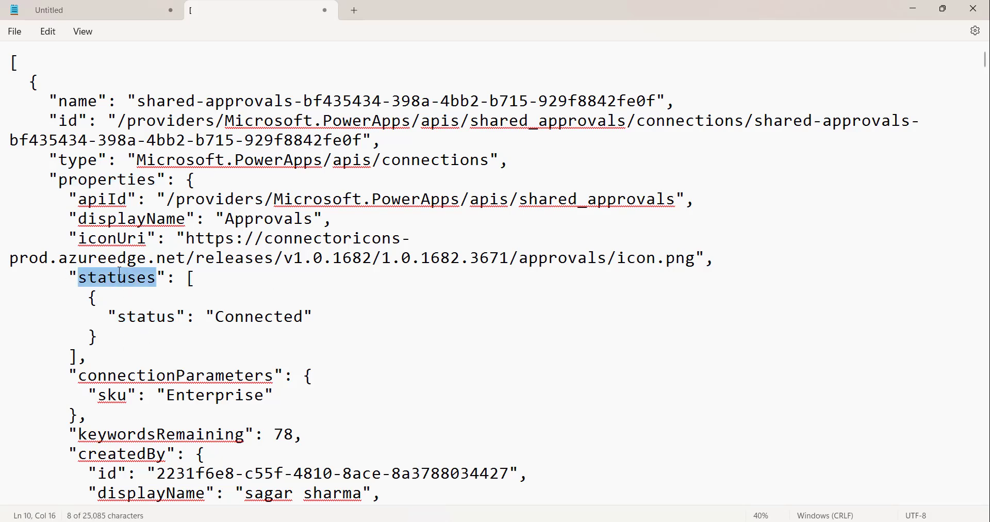
key("alt+Tab")
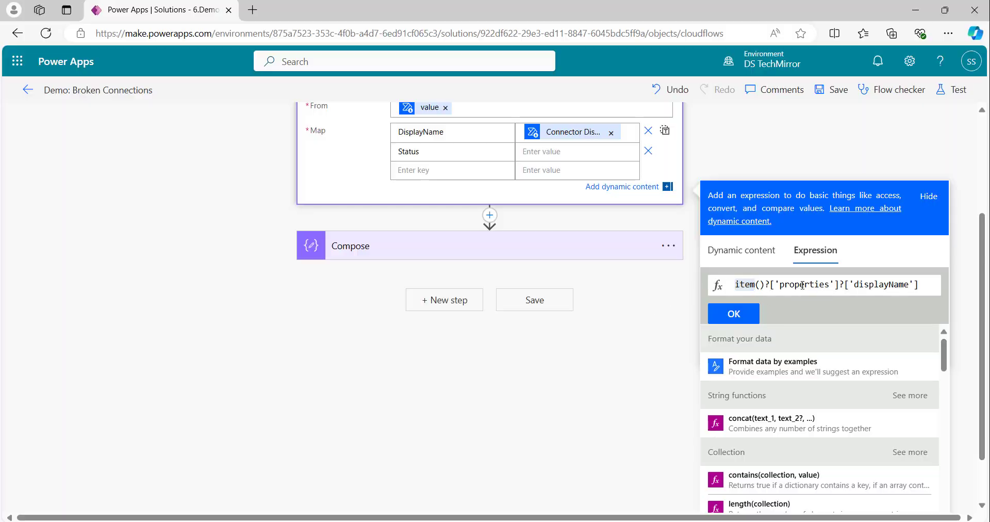
key("alt+Tab")
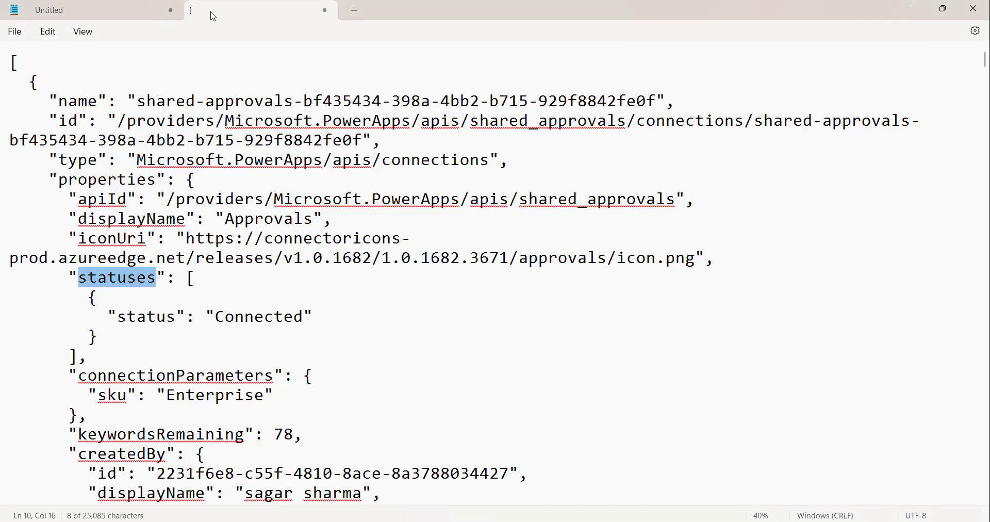
Step: Copy item()?['properties']?['statuses']?[0]?['status'] from the prepared expressions in Notepad
left_click(120, 11)
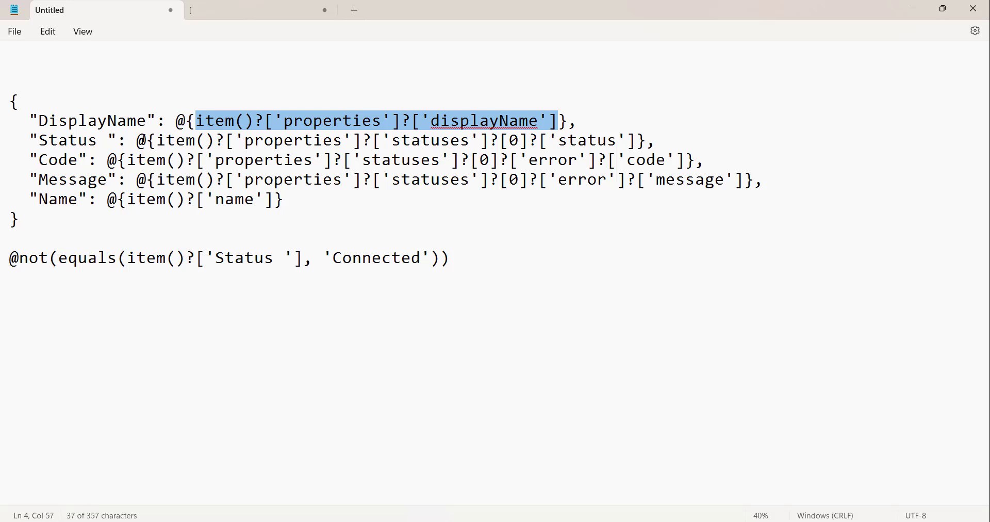
left_click_drag(158, 142, 638, 146)
key("ctrl+c")
key("alt+Tab")
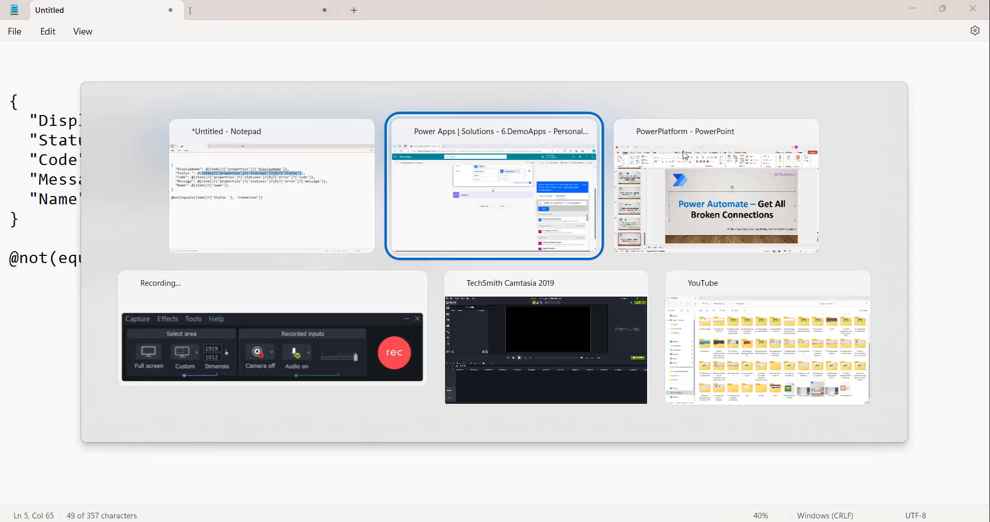
left_click(854, 282)
key("ctrl+a")
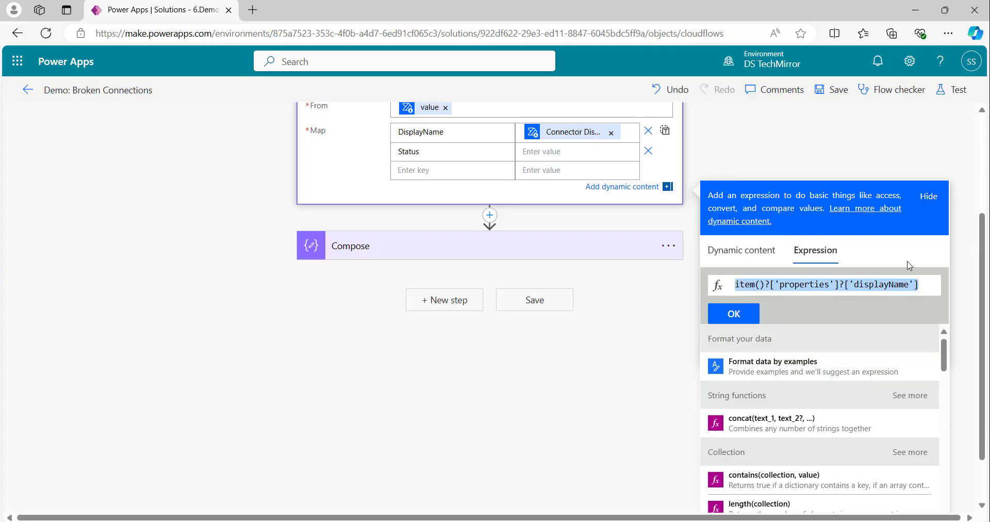
key("ctrl+v")
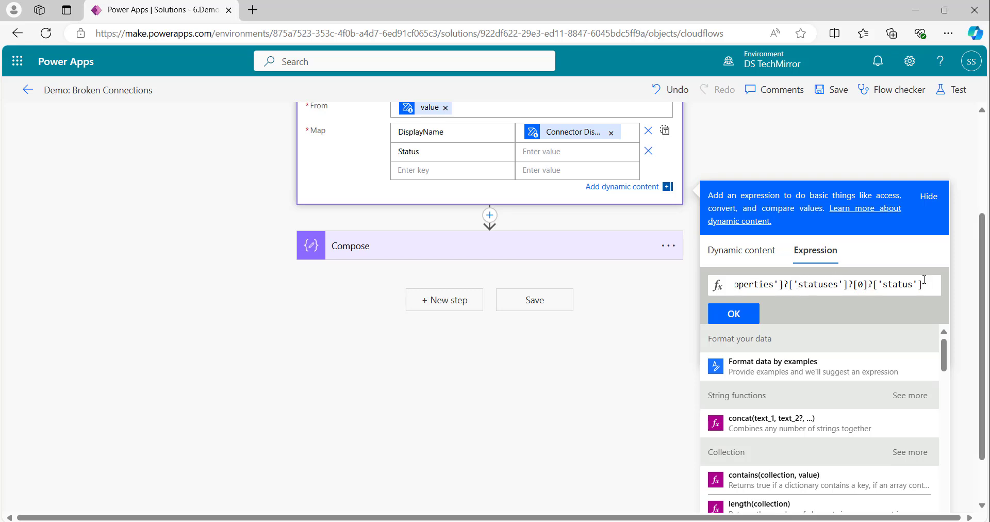
left_click(741, 314)
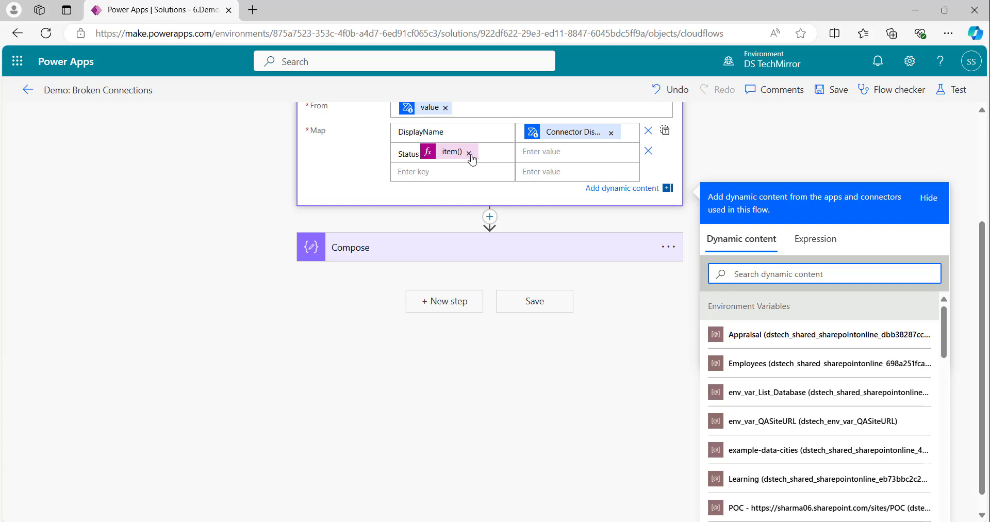
left_click(445, 153)
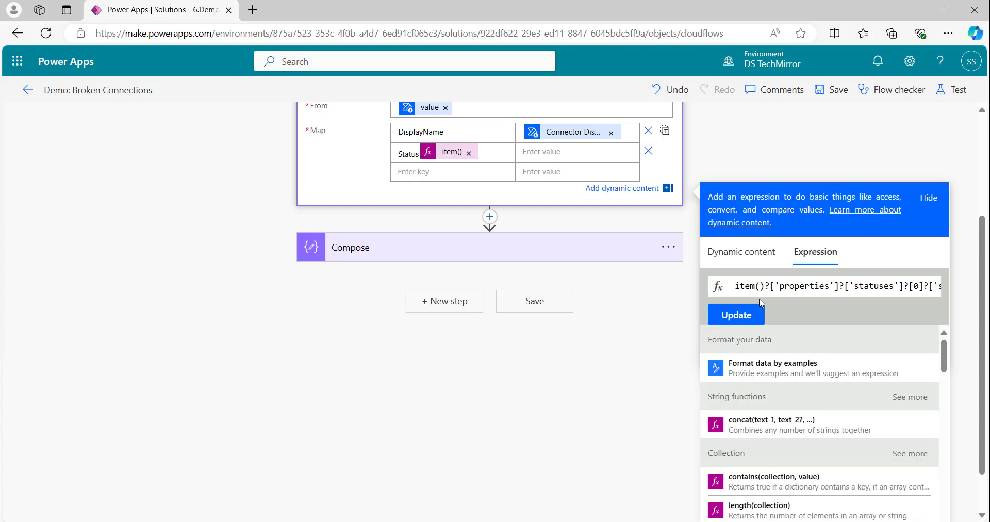
key("ctrl+a")
key("BackSpace")
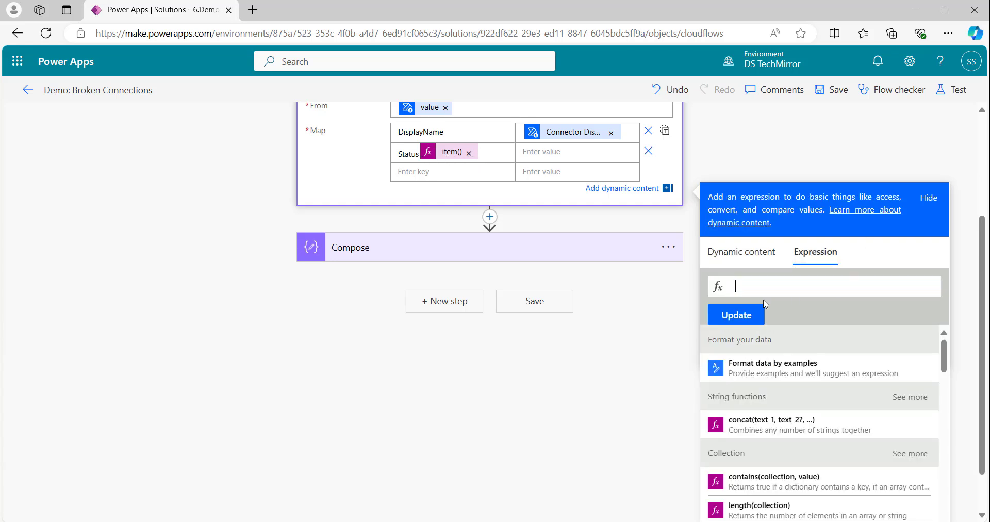
left_click(469, 153)
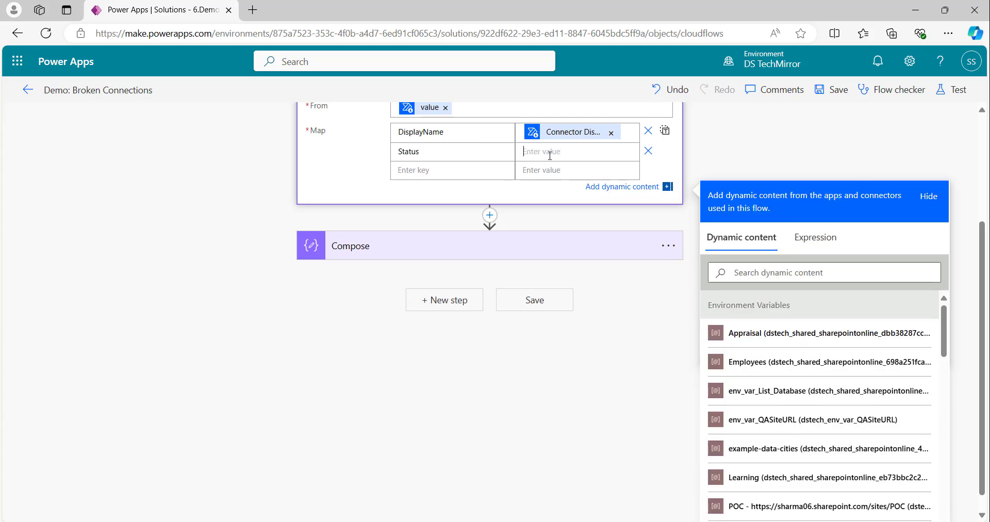
left_click(769, 277)
type("item()?['properties']?['statuses")
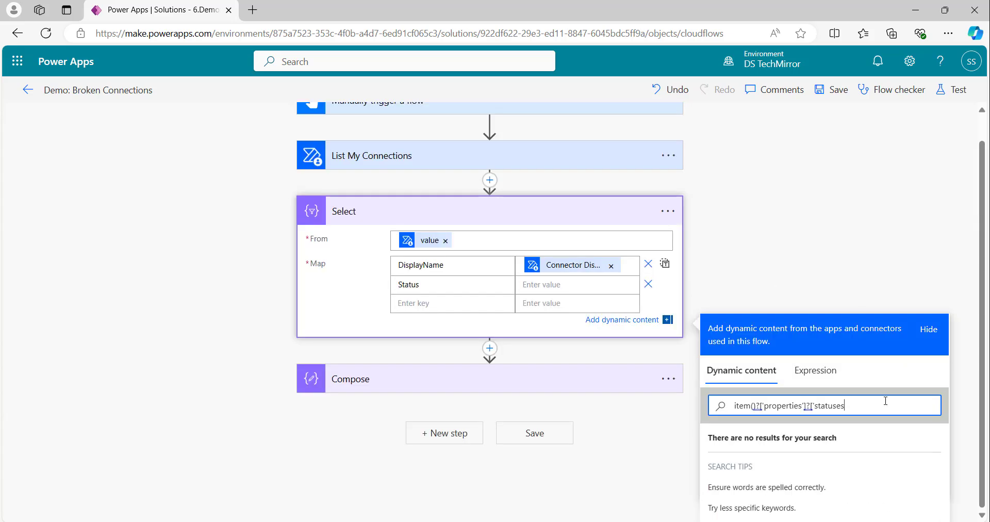
key("ctrl+a")
key("ctrl+c")
key("BackSpace")
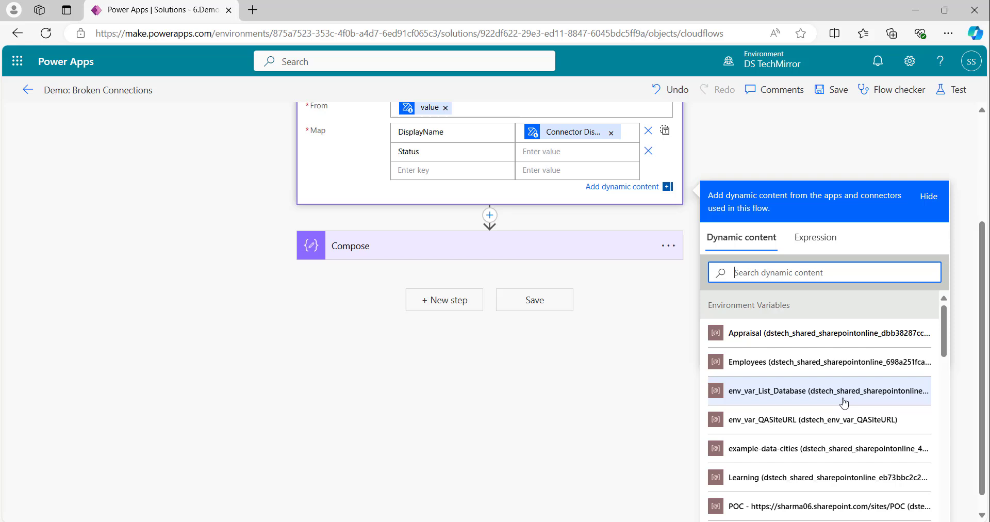
Step: Set the Status value in the Select map to the expression item()?['properties']?['statuses']?[0]?['status']
left_click(812, 237)
key("ctrl+v")
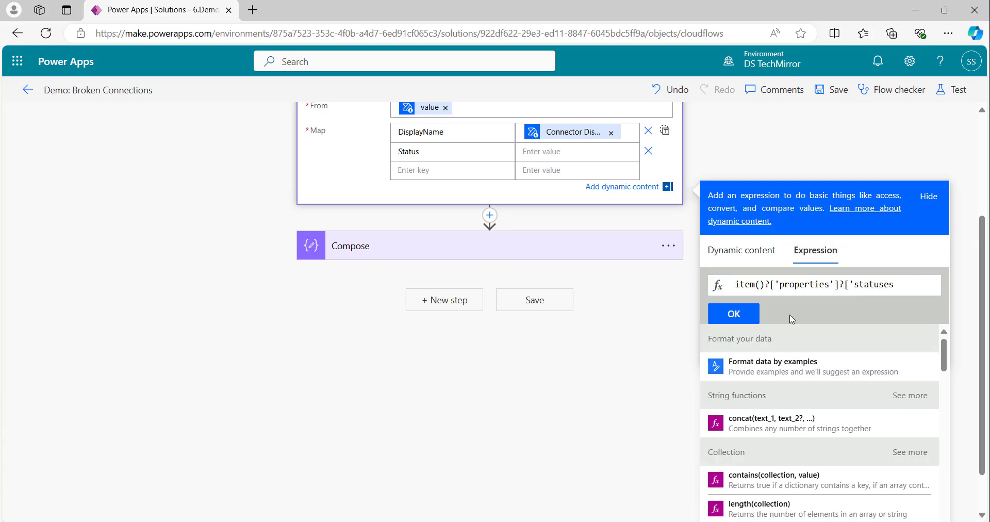
key("ctrl+a")
key("ctrl+v")
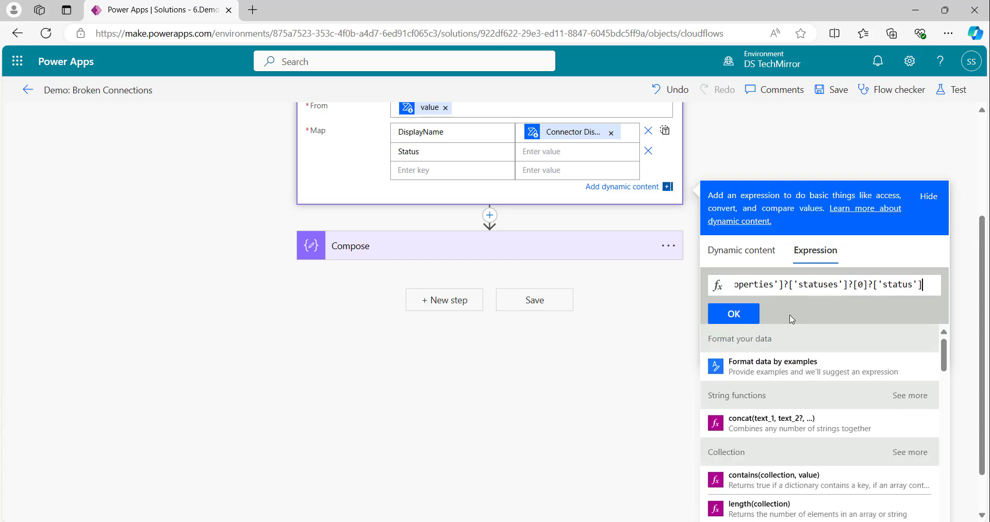
left_click(732, 313)
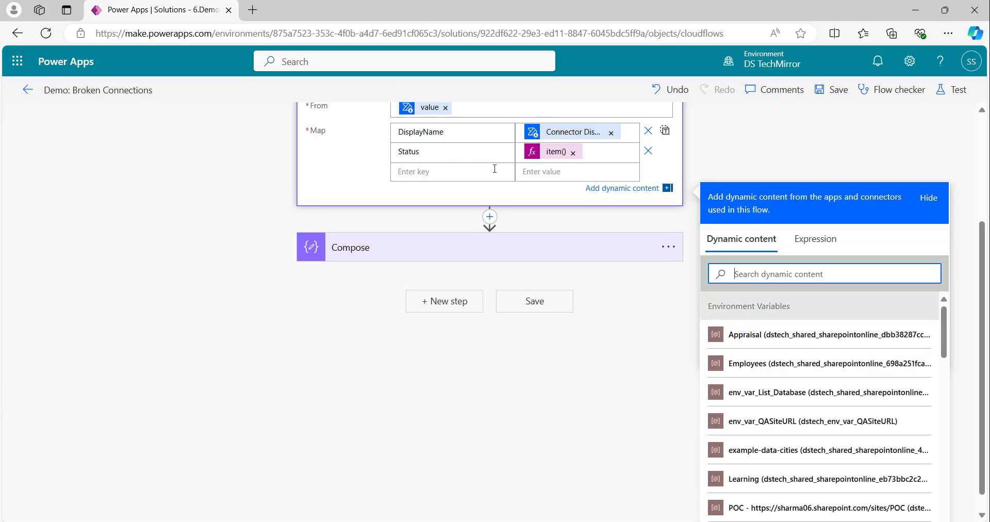
Step: Switch to Notepad and copy the Code expression item()?['properties']?['statuses']?[0]?['error']?['code'] from the prepared expressions
key("alt+Tab")
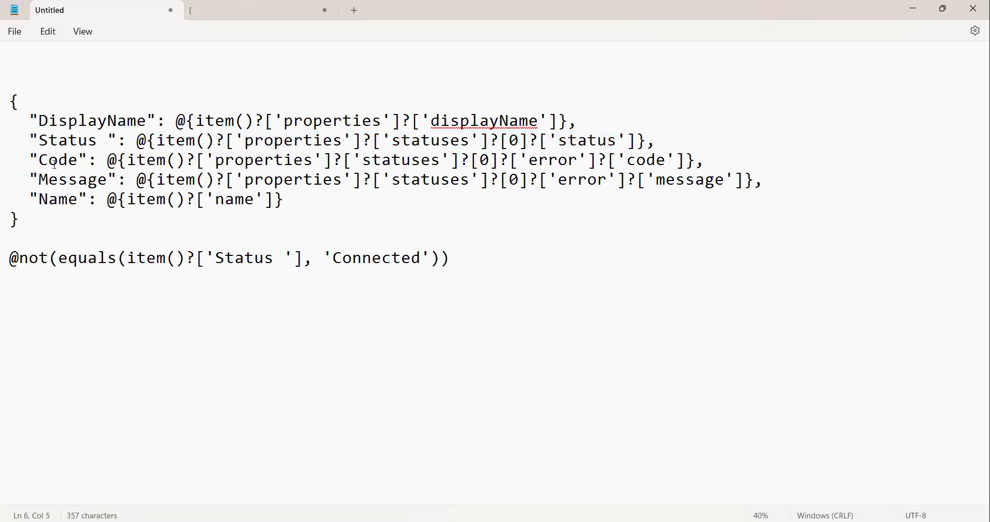
double_click(56, 163)
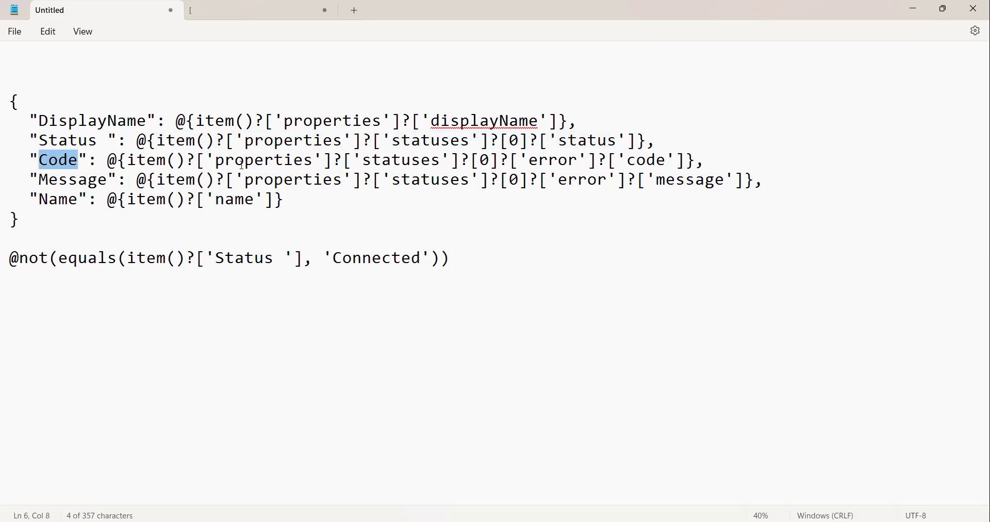
left_click(159, 163)
left_click_drag(129, 161, 688, 163)
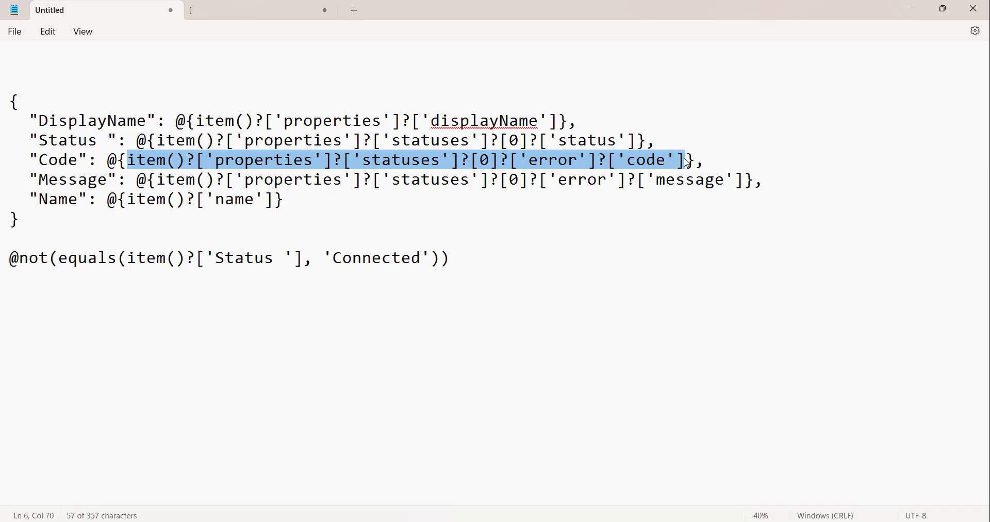
key("alt+Tab")
Step: In Power Apps, add a Code key to the Select map and paste the copied error code expression into its value's expression editor
left_click(429, 171)
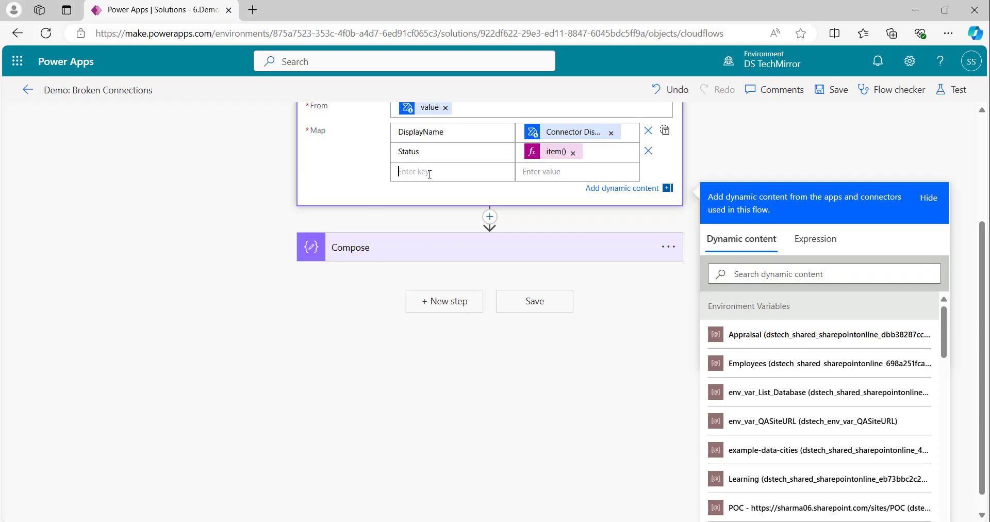
type("Code")
left_click(552, 174)
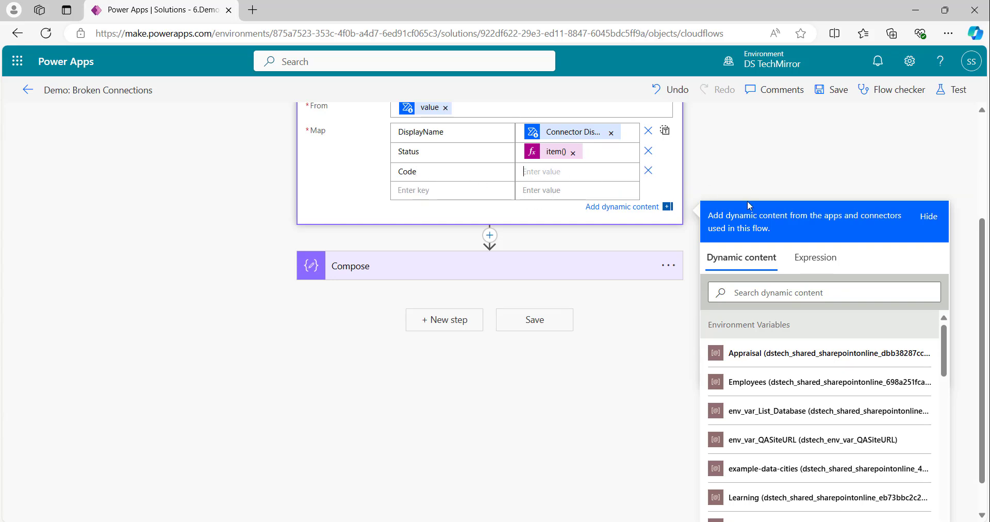
left_click(815, 258)
key("ctrl+v")
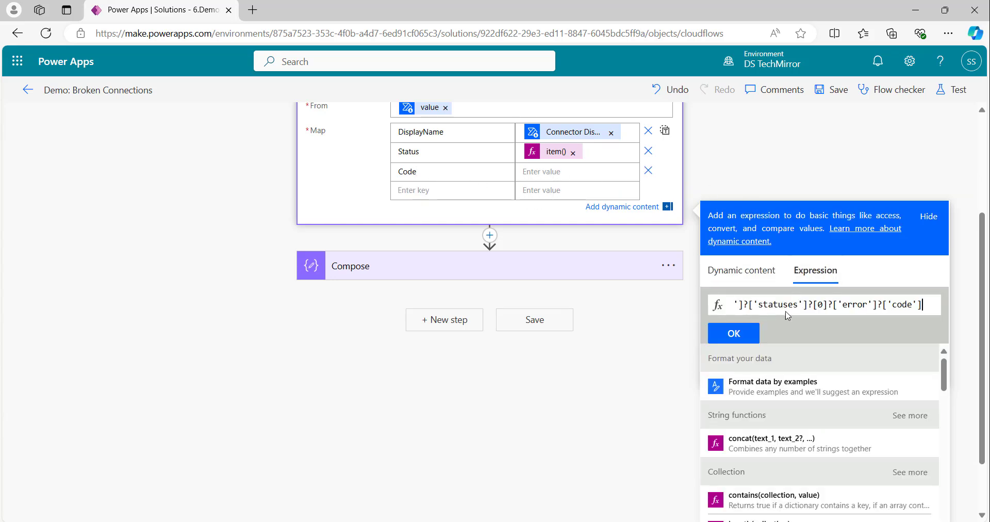
Step: Examine the properties and statuses keys in the Notepad JSON, looking through the following connection records for their status entries
key("alt+Tab")
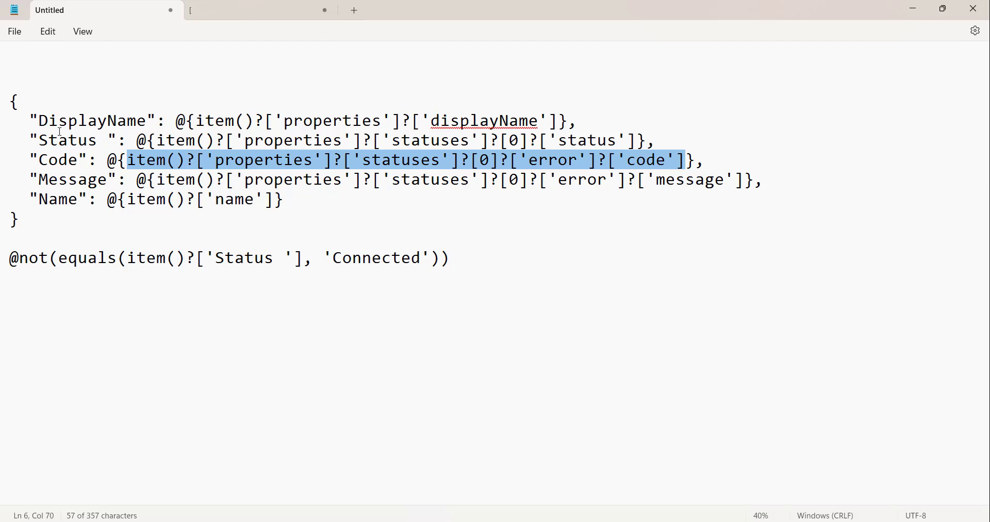
key("ctrl+Tab")
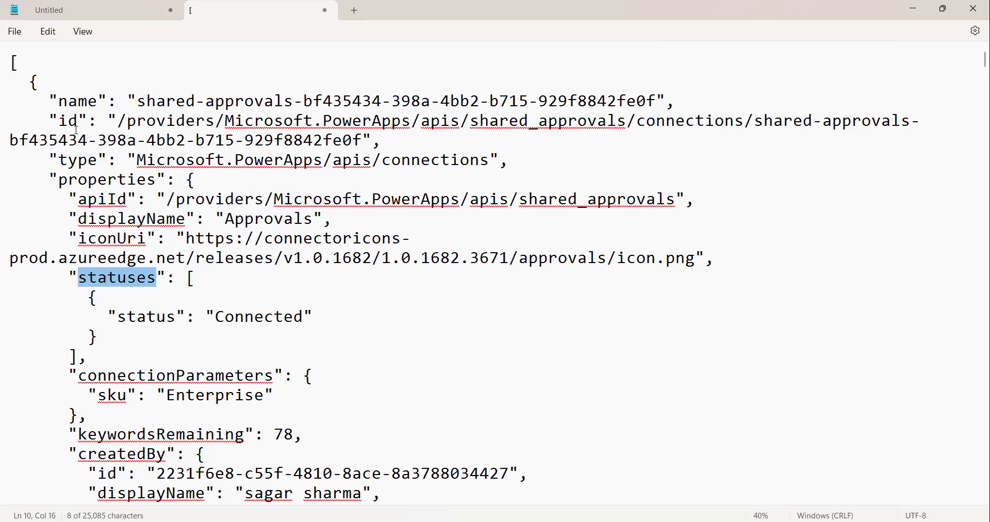
left_click(91, 181)
double_click(119, 277)
left_click(198, 279)
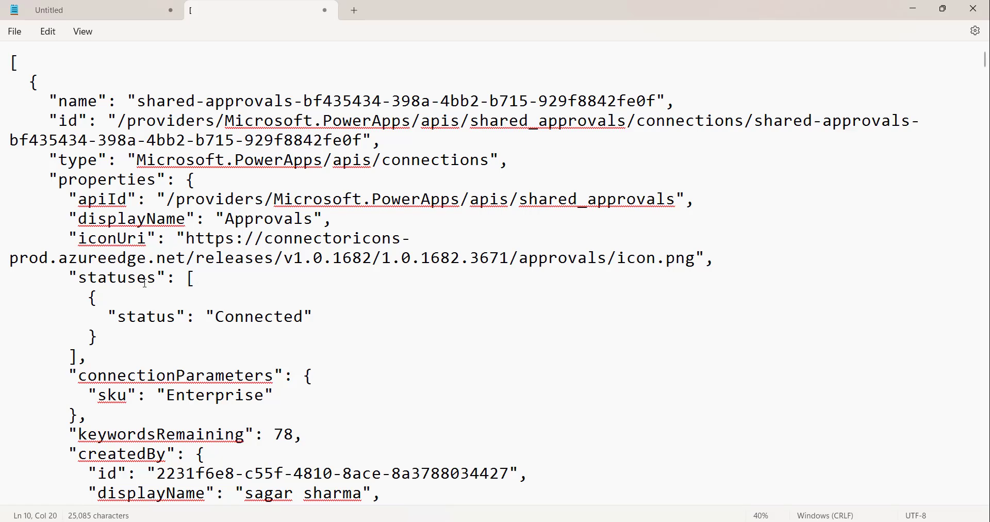
scroll(156, 331, "down", 7)
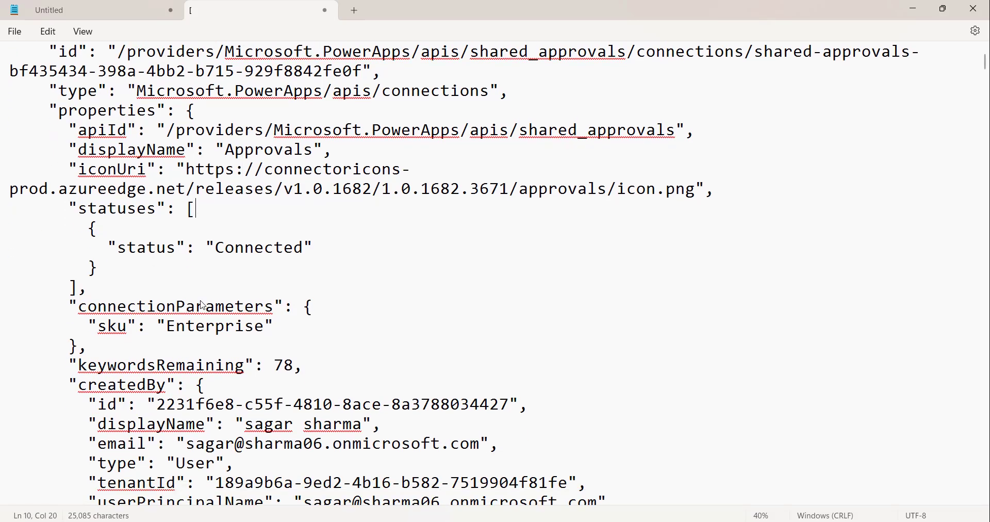
scroll(204, 305, "down", 11)
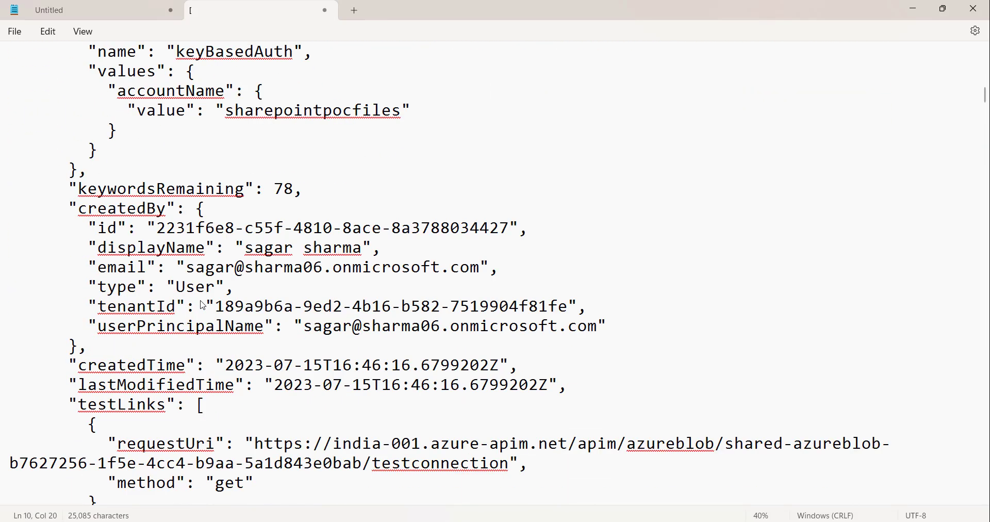
scroll(205, 298, "down", 5)
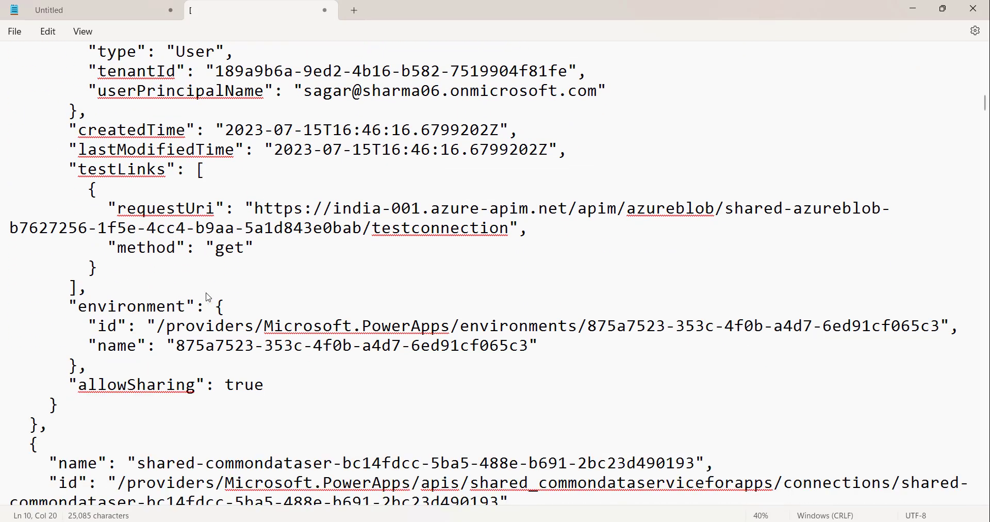
scroll(209, 298, "up", 5)
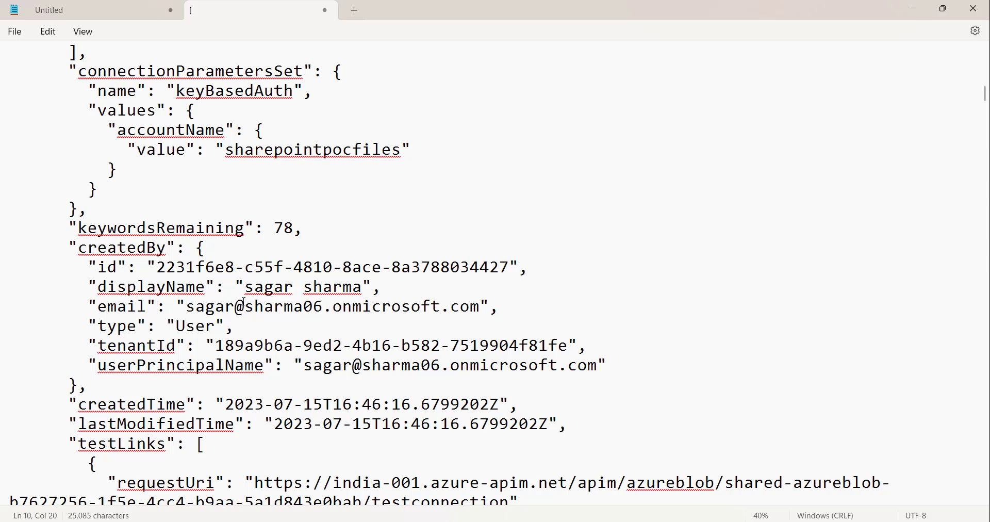
scroll(244, 302, "down", 7)
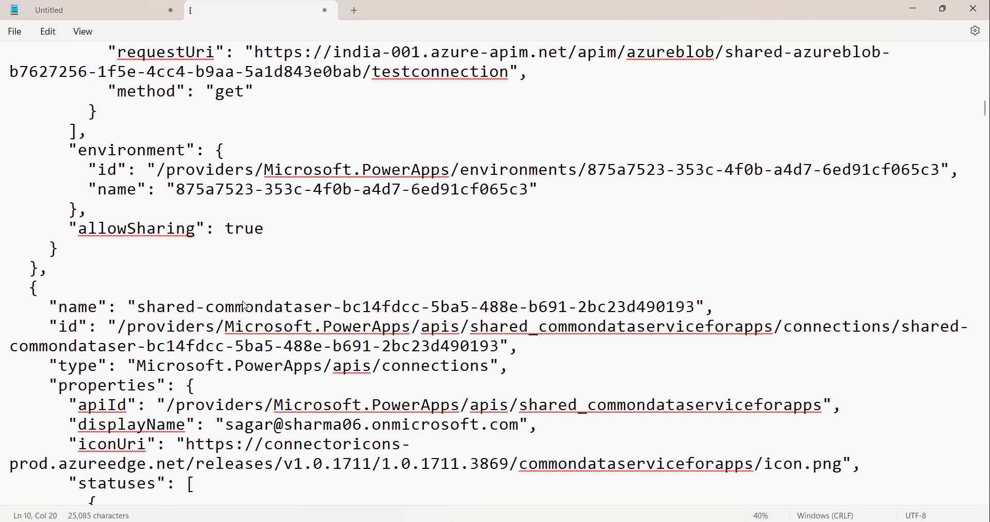
scroll(245, 306, "down", 2)
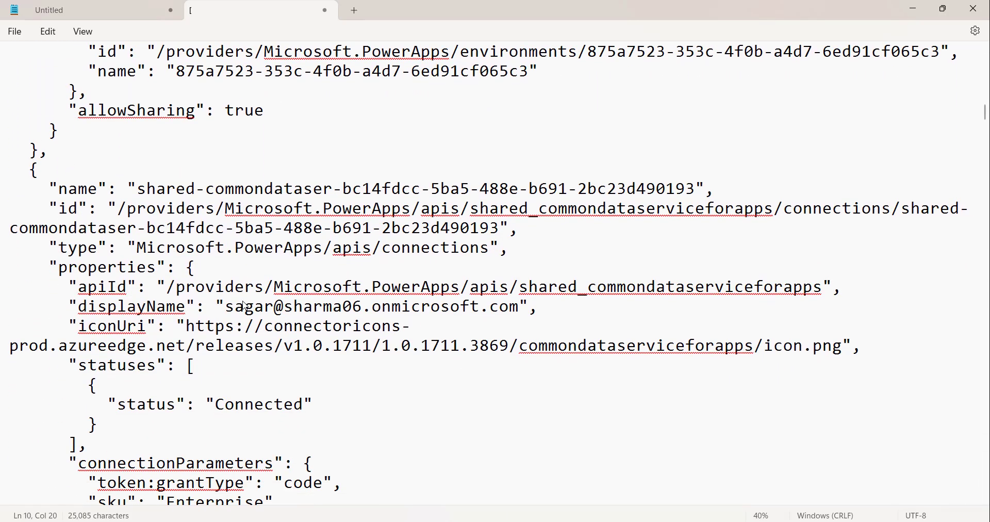
double_click(102, 424)
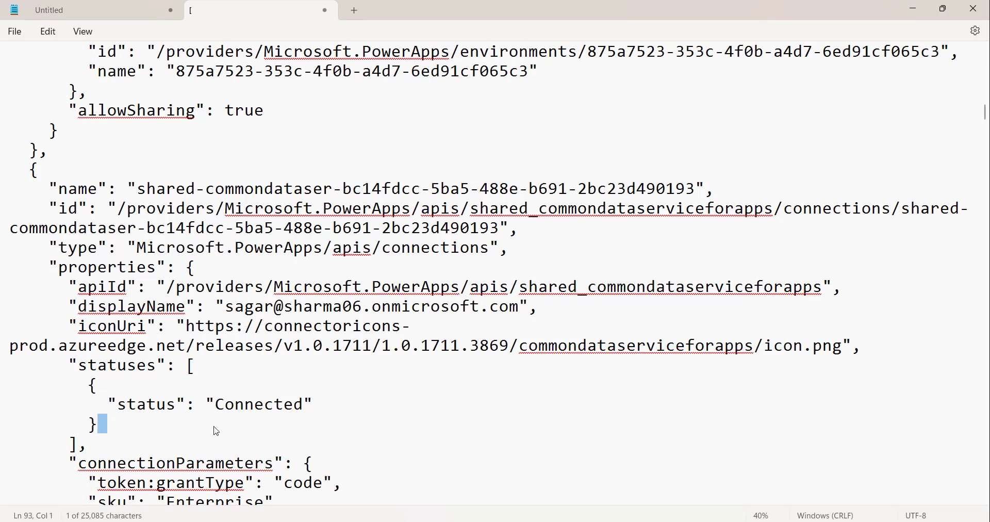
Step: Return to Power Apps and apply the pasted error code expression as the value of the Code key
key("alt+Tab")
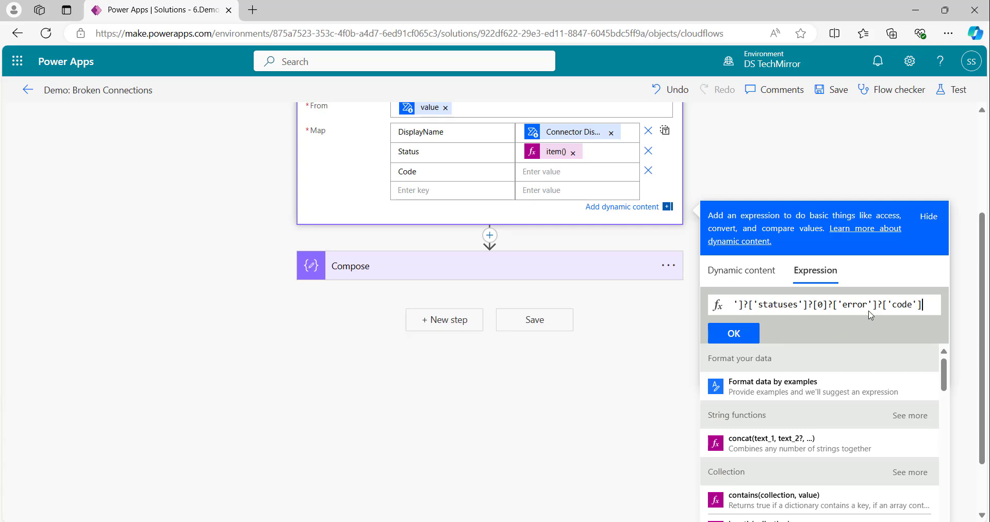
left_click(737, 334)
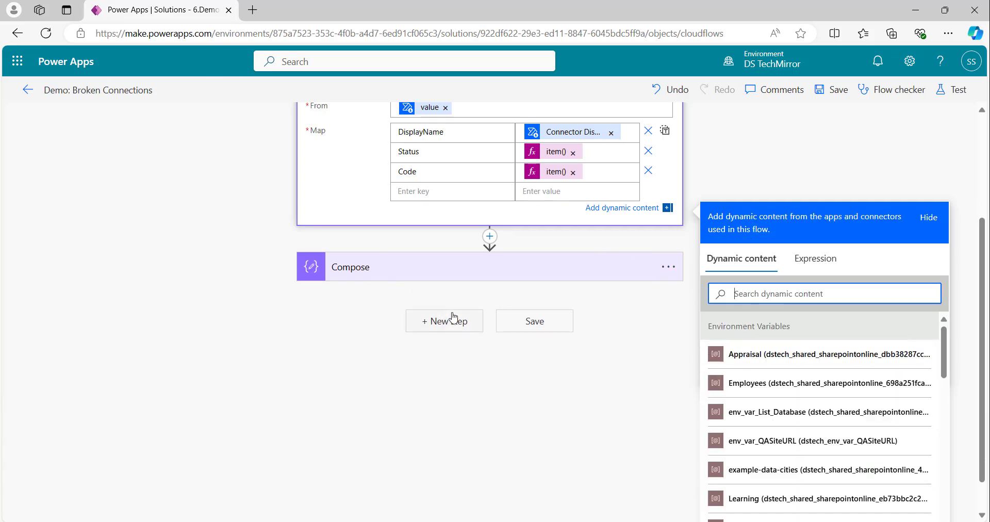
Step: Copy the Message key name from the prepared Notepad expressions, add it as a key in the Power Apps Select map, and switch back to Notepad
key("alt+Tab")
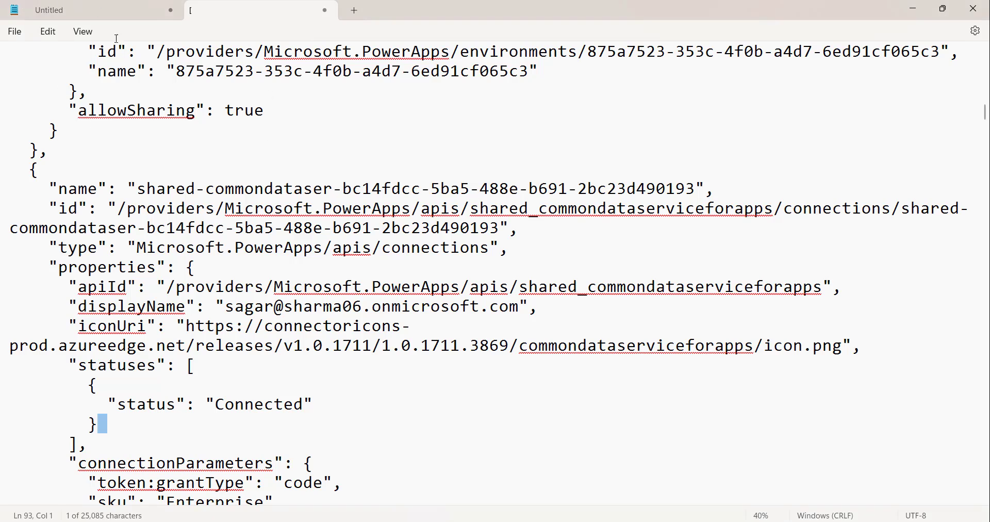
left_click(118, 10)
double_click(63, 179)
key("ctrl+c")
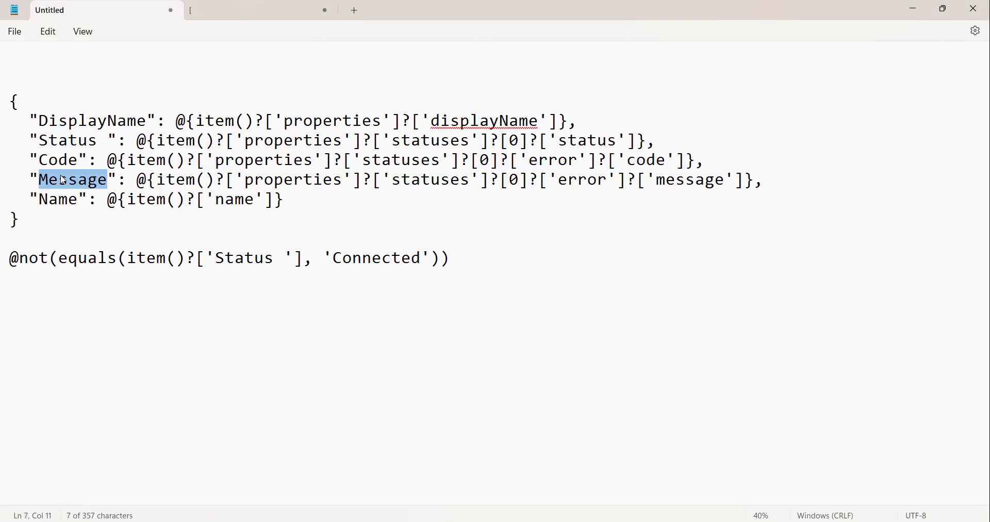
key("alt+Tab")
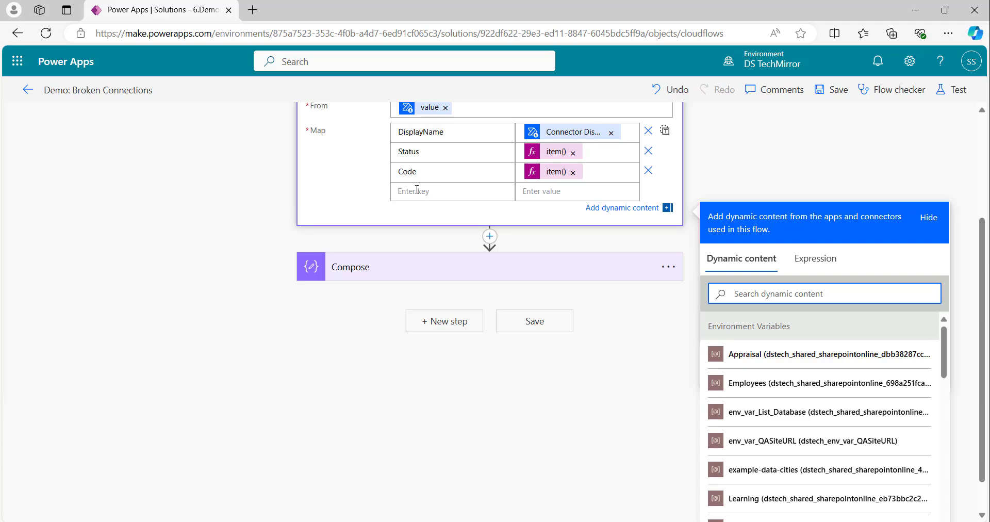
left_click(416, 190)
key("ctrl+v")
key("alt+Tab")
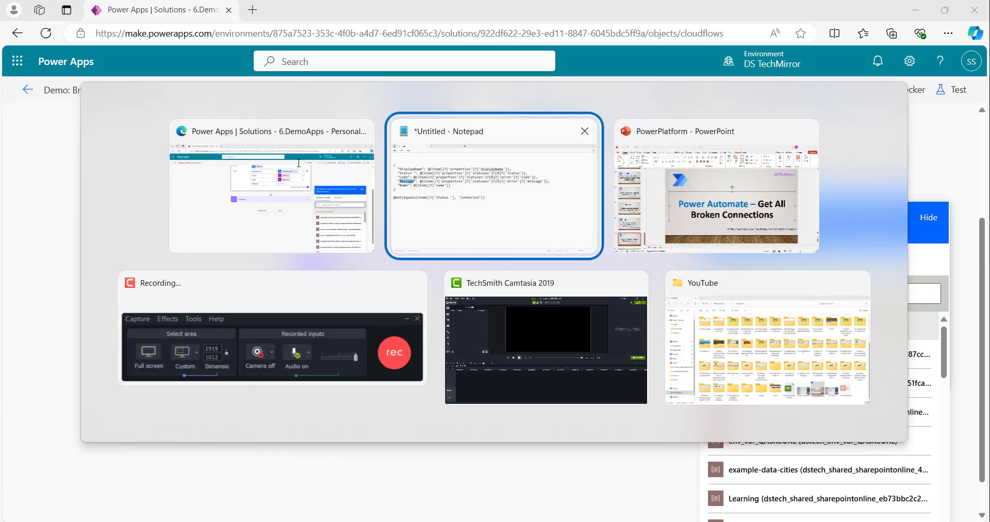
Step: Copy the error message expression item()?['properties']?['statuses']?[0]?['error']?['message'] from Notepad and switch back to Power Apps
left_click_drag(159, 179, 744, 183)
key("ctrl+c")
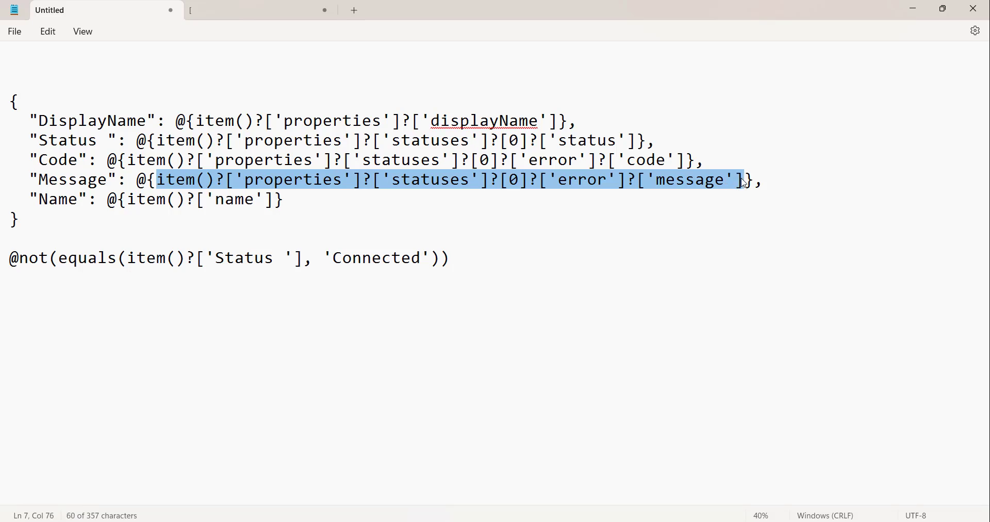
key("alt+Tab")
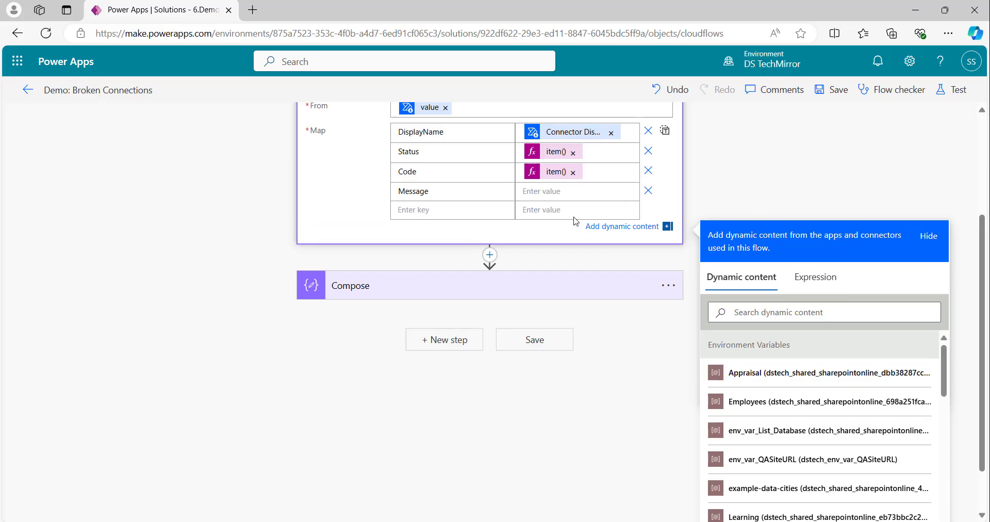
key("ctrl+v")
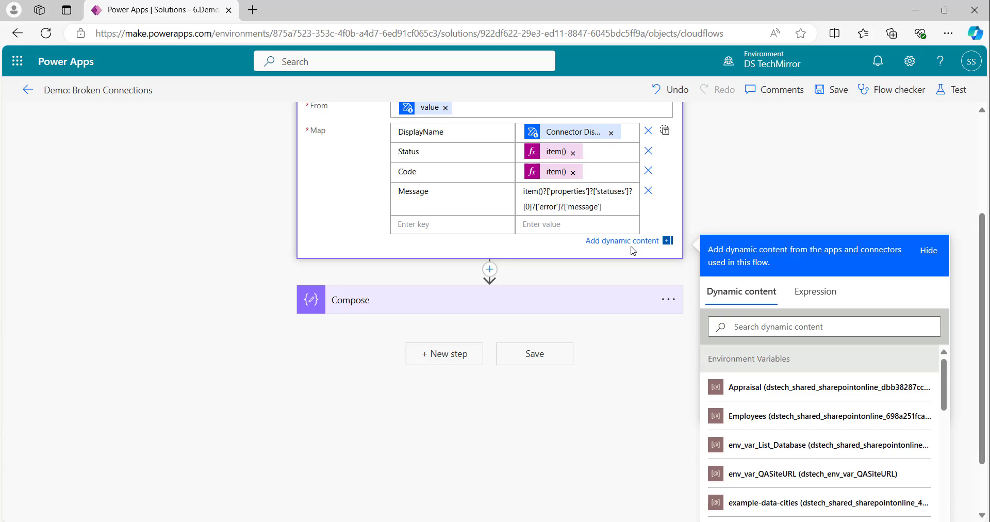
key("ctrl+a")
key("Delete")
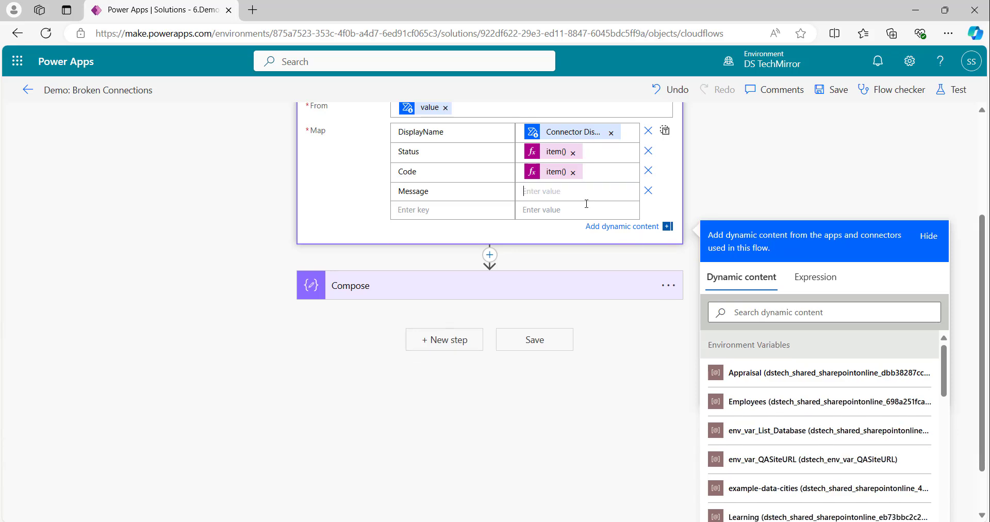
Step: Apply the copied error message expression as the value of the Message key in the Select map
left_click(813, 276)
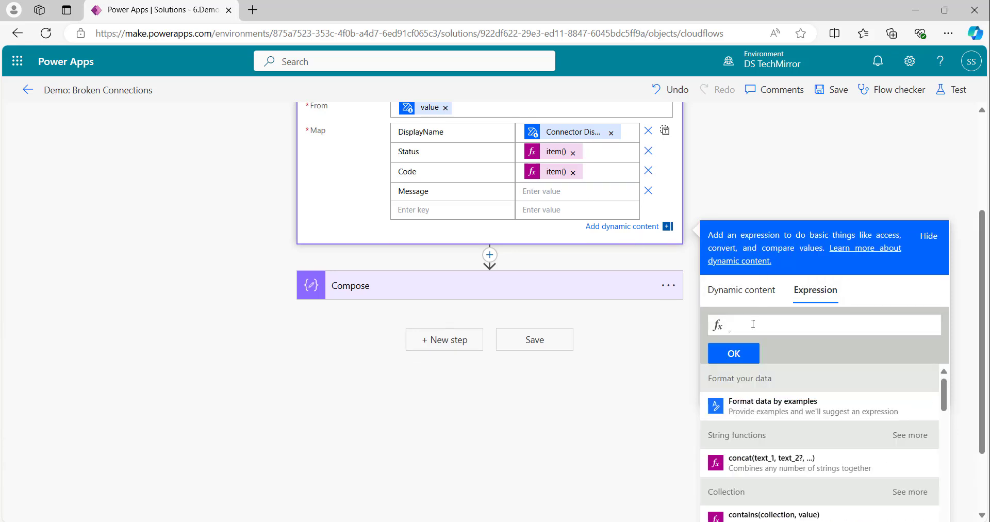
key("ctrl+v")
left_click(733, 353)
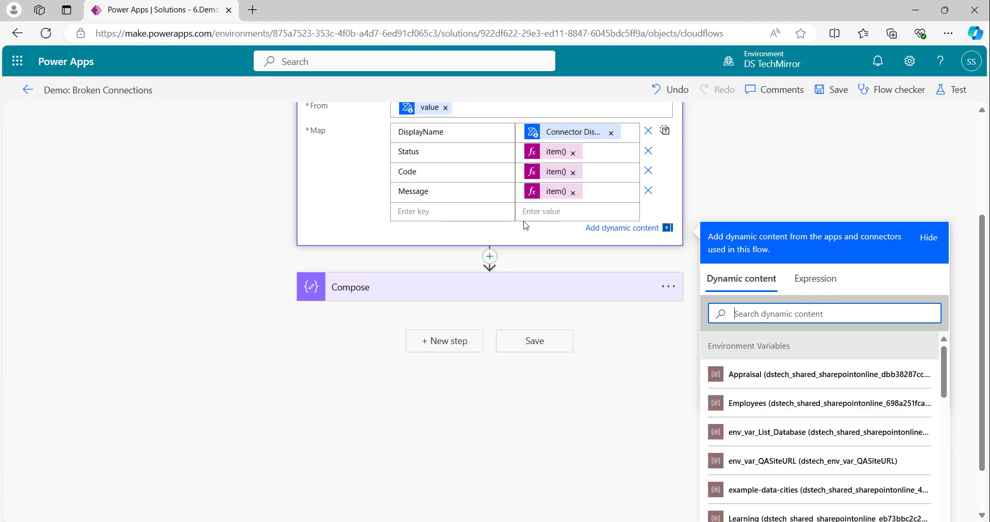
Step: Copy the Name key from the prepared Notepad expressions and add it as a new key in the Power Apps Select map
key("alt+Tab")
double_click(57, 205)
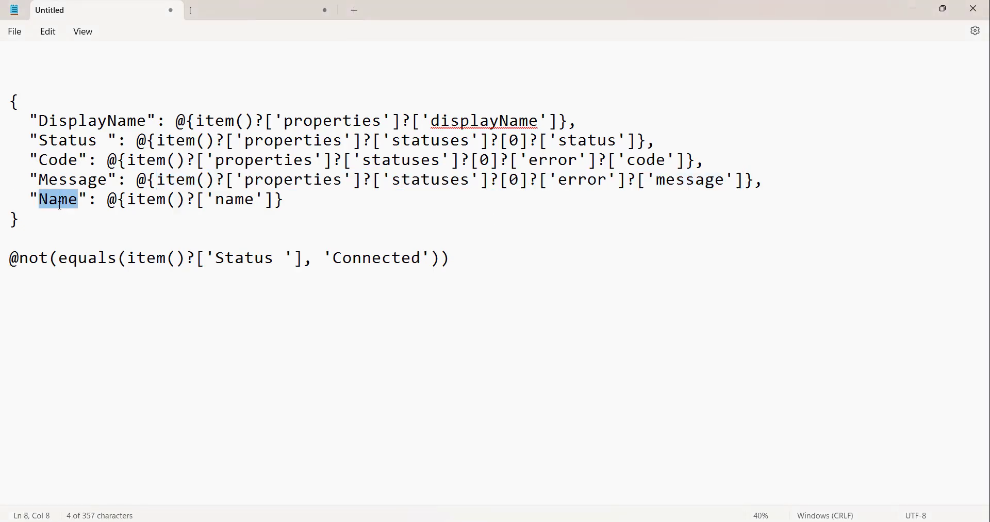
key("ctrl+c")
key("alt+Tab")
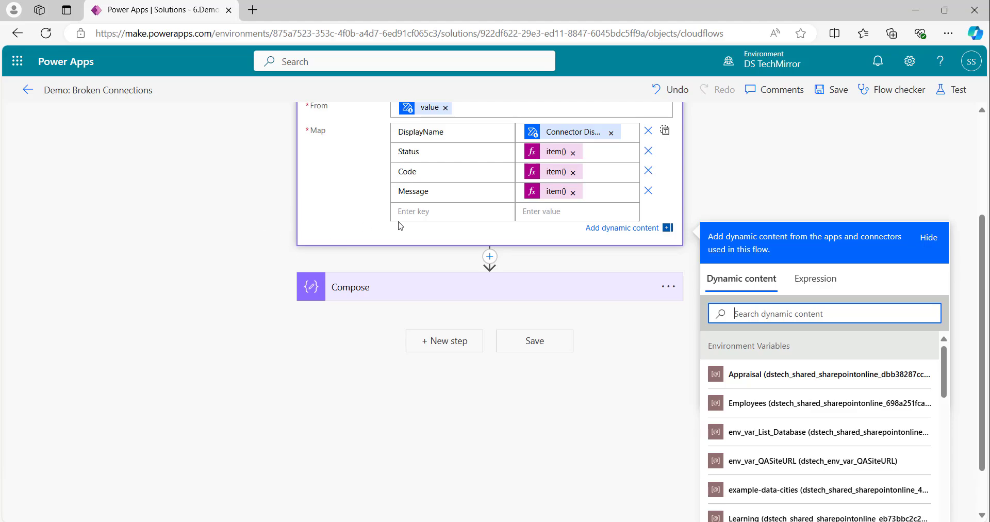
left_click(416, 217)
key("ctrl+v")
Step: Copy the expression item()?['name'] from Notepad and paste it into the value of the Name key in Power Apps
key("alt+Tab")
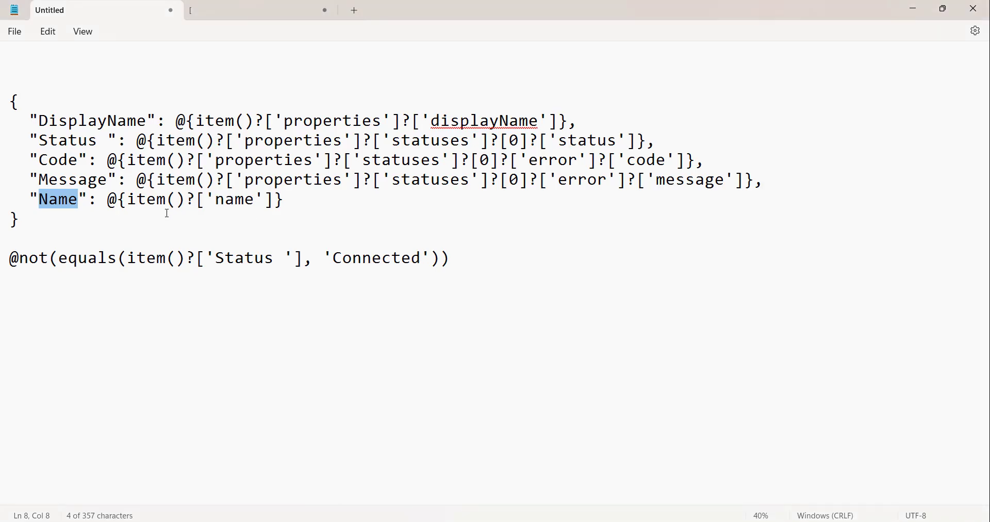
left_click_drag(129, 201, 273, 197)
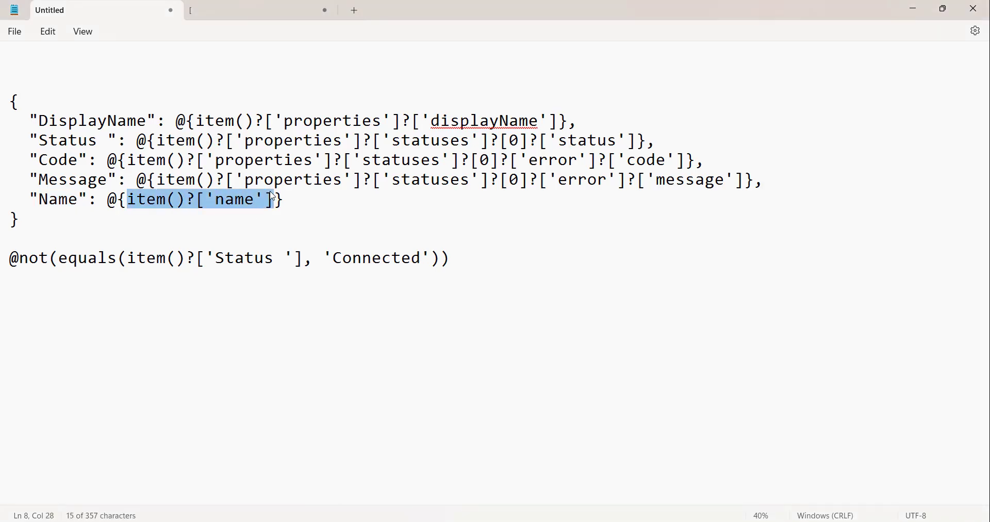
key("ctrl+c")
key("alt+Tab")
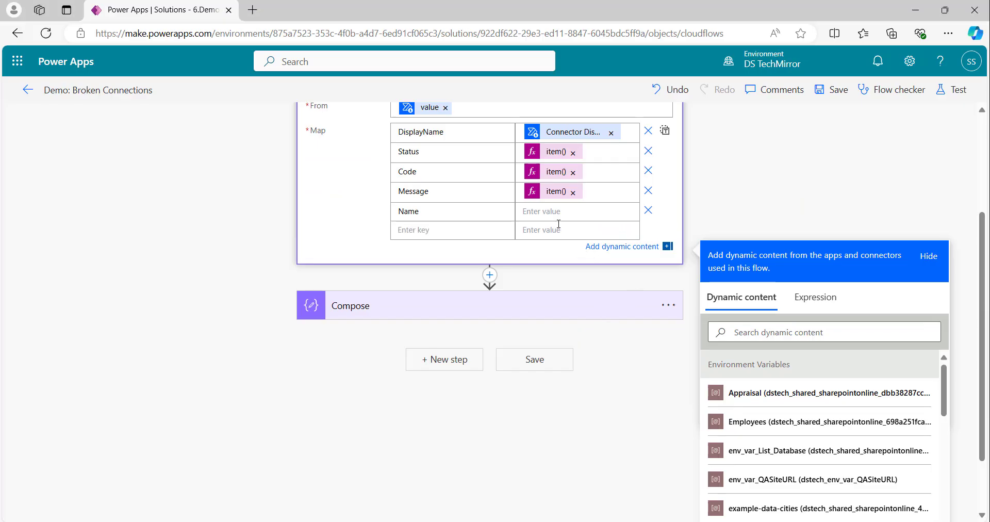
left_click(559, 215)
key("ctrl+v")
Step: Check the name property of a connection record in the Notepad JSON and return to Power Apps
key("alt+Tab")
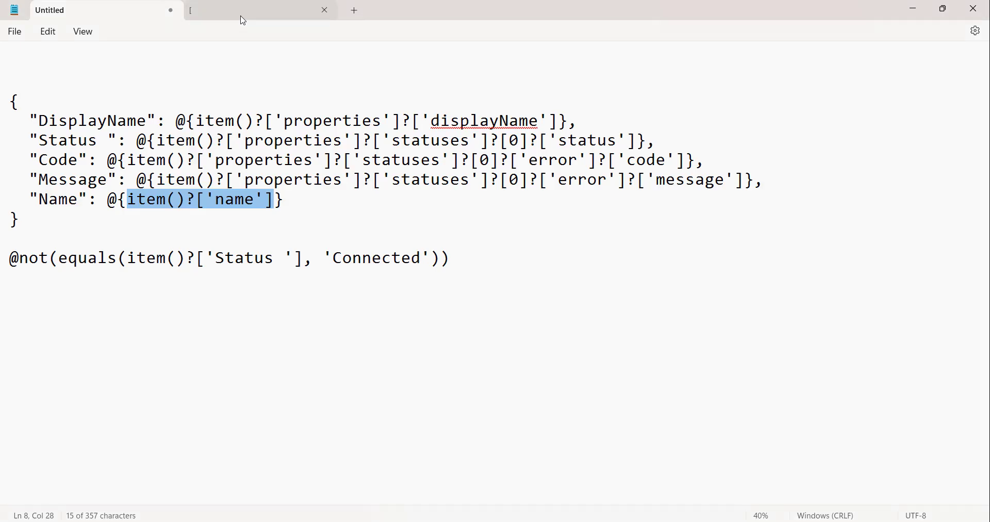
left_click(246, 15)
double_click(79, 188)
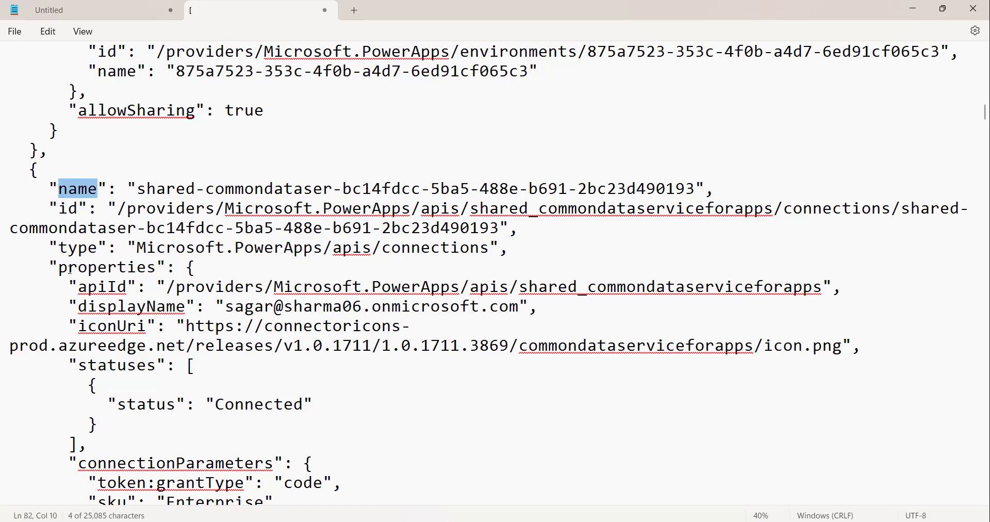
key("alt+Tab")
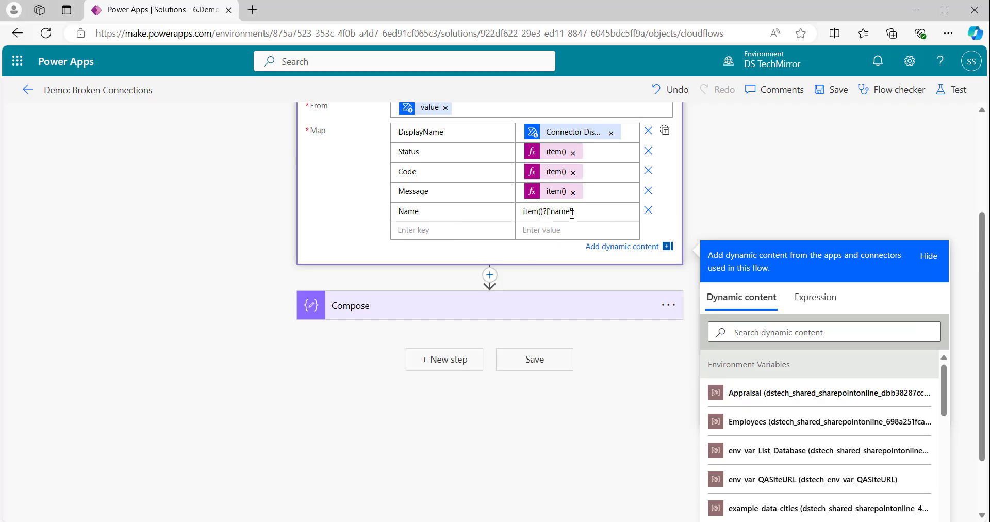
Step: Replace the Name key's plain-text value with item()?['name'] entered as an expression, and save the flow
left_click_drag(572, 214, 461, 199)
key("BackSpace")
left_click(814, 297)
key("ctrl+v")
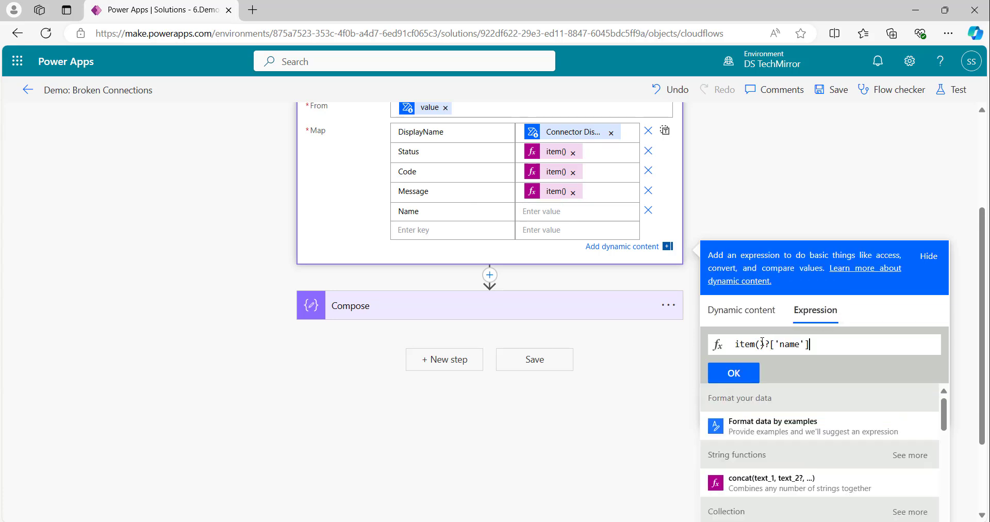
left_click(723, 378)
left_click(835, 91)
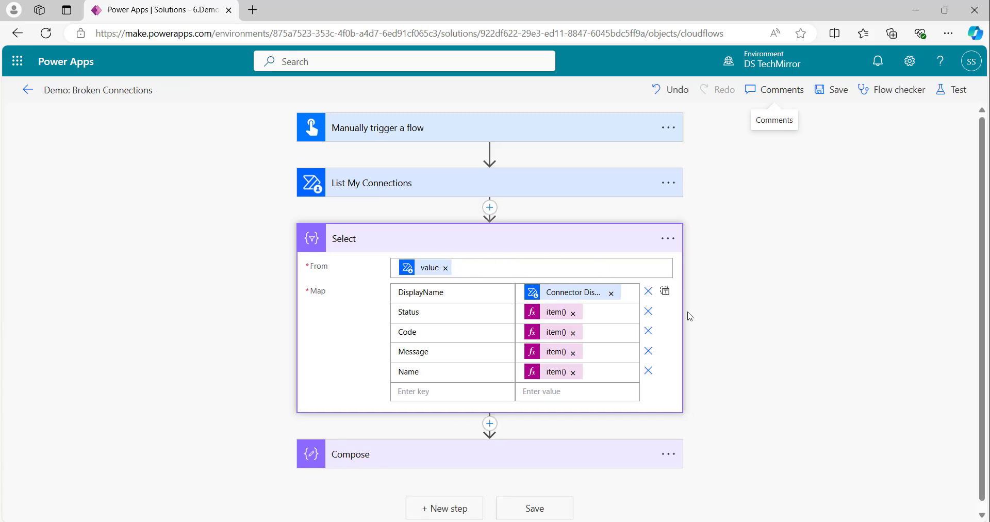
Step: Insert a Filter array action between Select and Compose, and set its From input to the Select action's Output
left_click(488, 424)
left_click(474, 442)
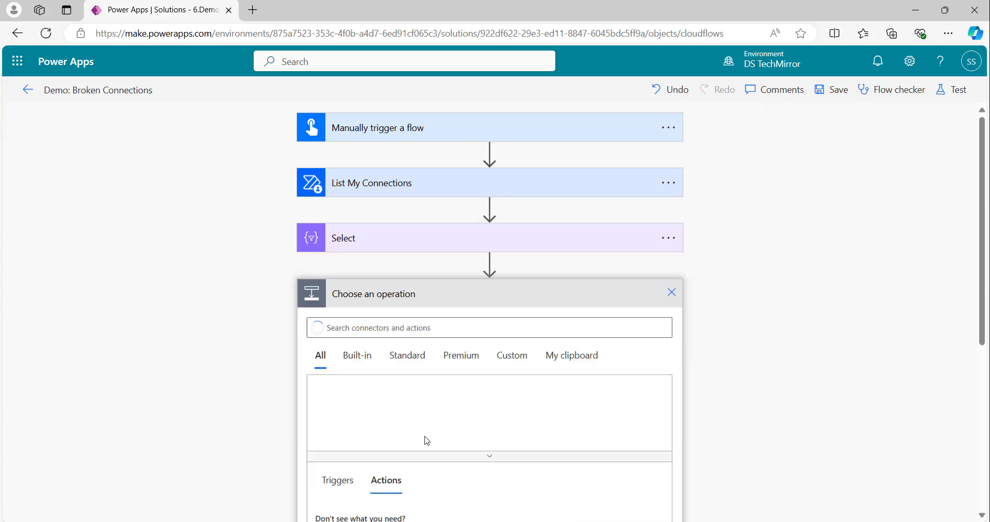
type("filter")
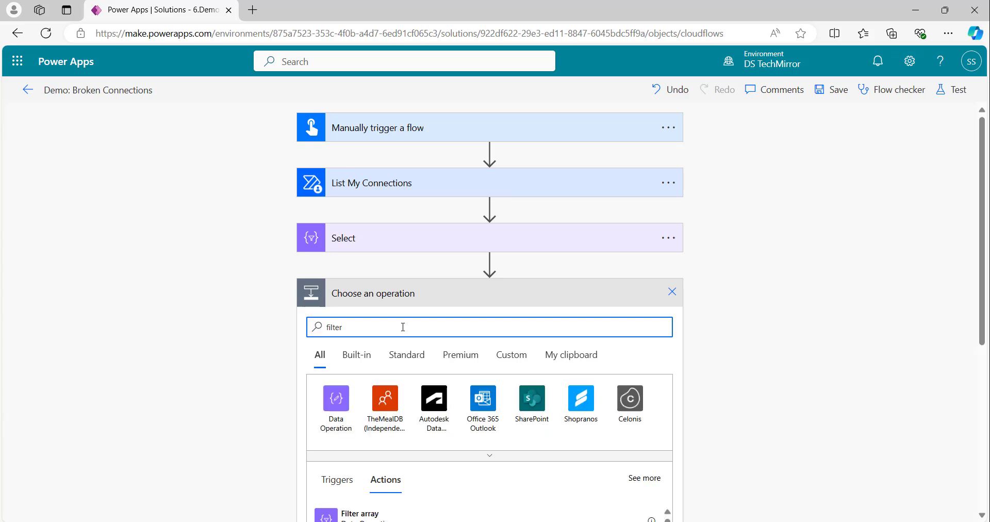
left_click(373, 514)
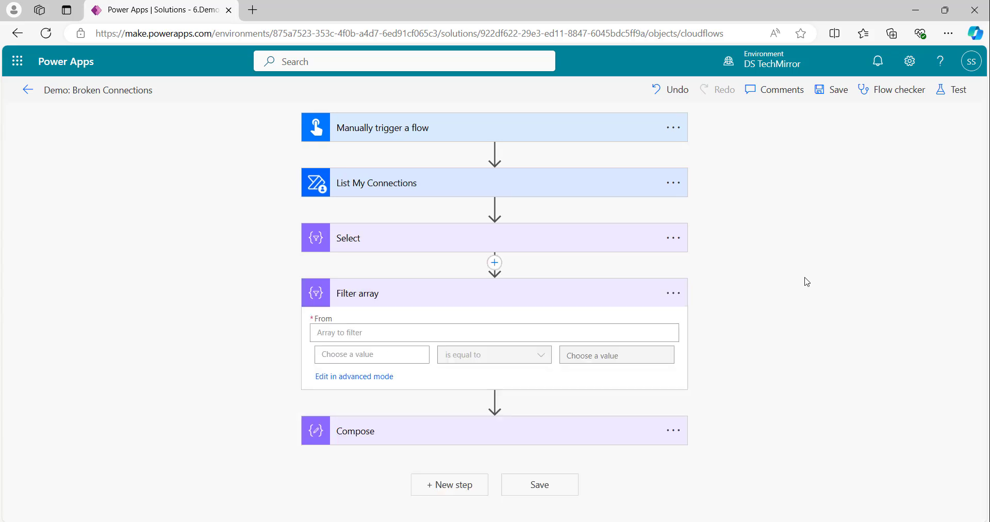
left_click(454, 332)
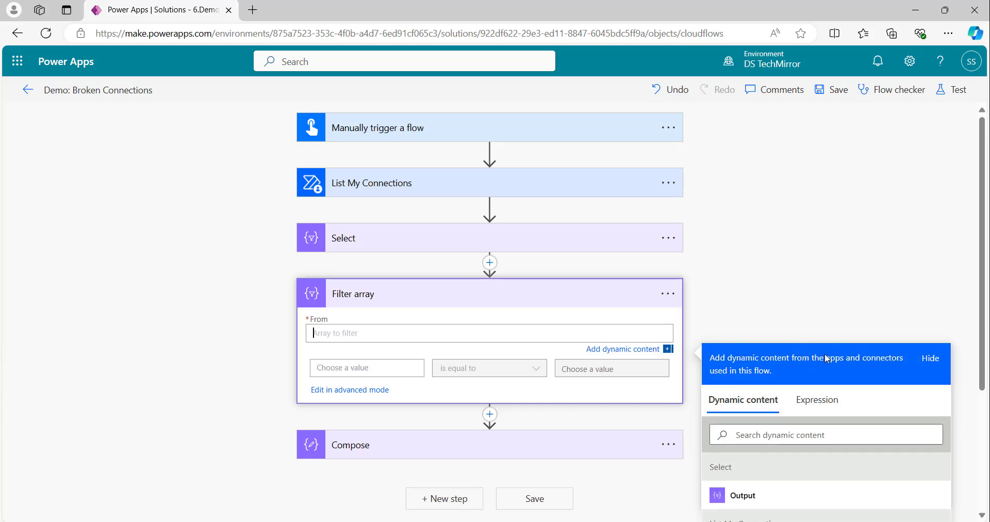
left_click(743, 429)
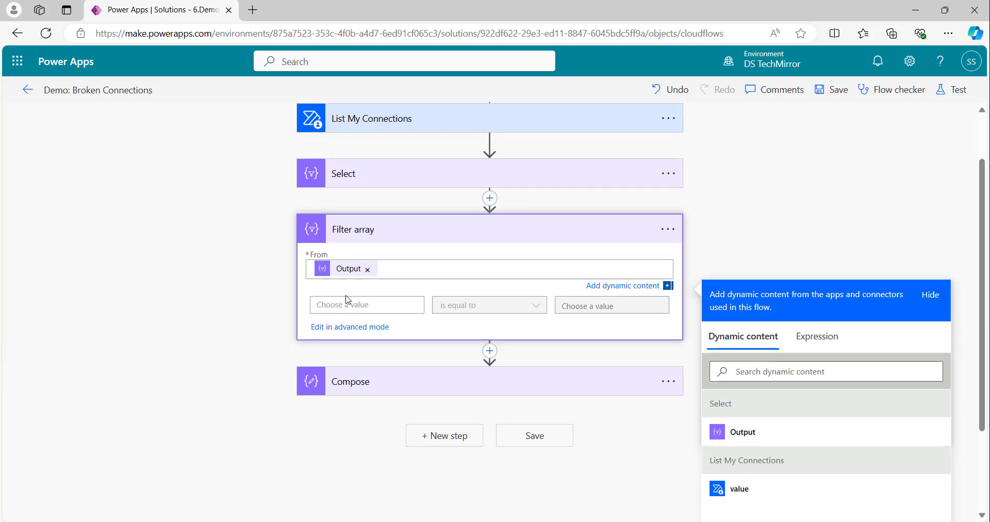
left_click(361, 304)
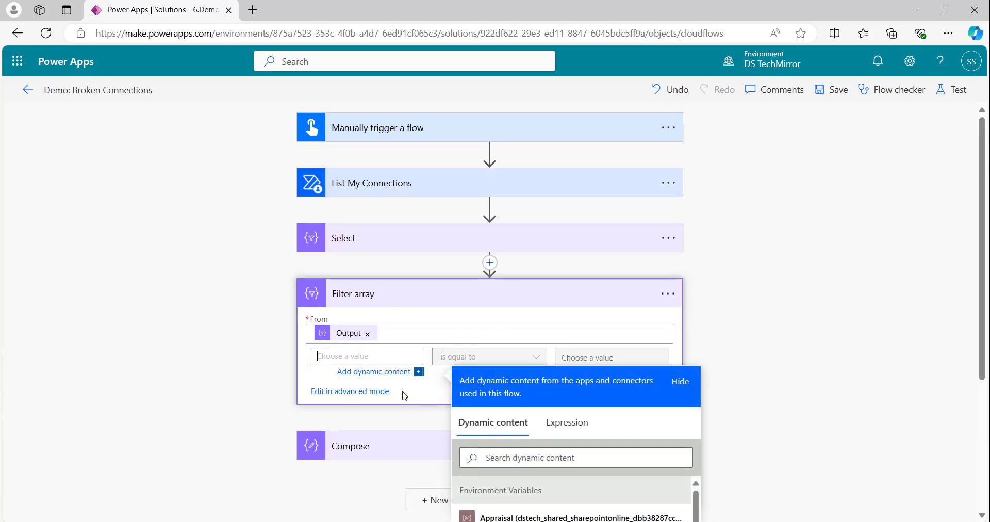
left_click(361, 391)
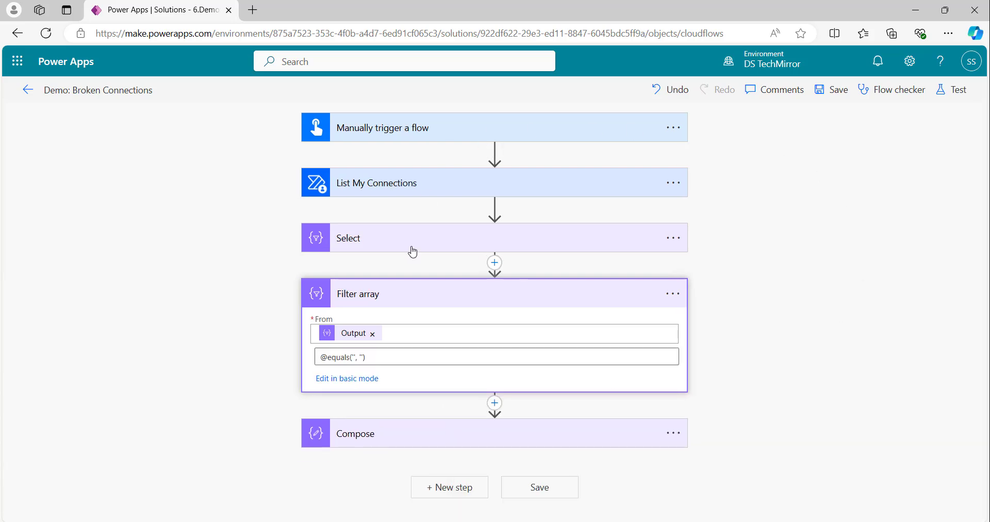
key("alt+Tab")
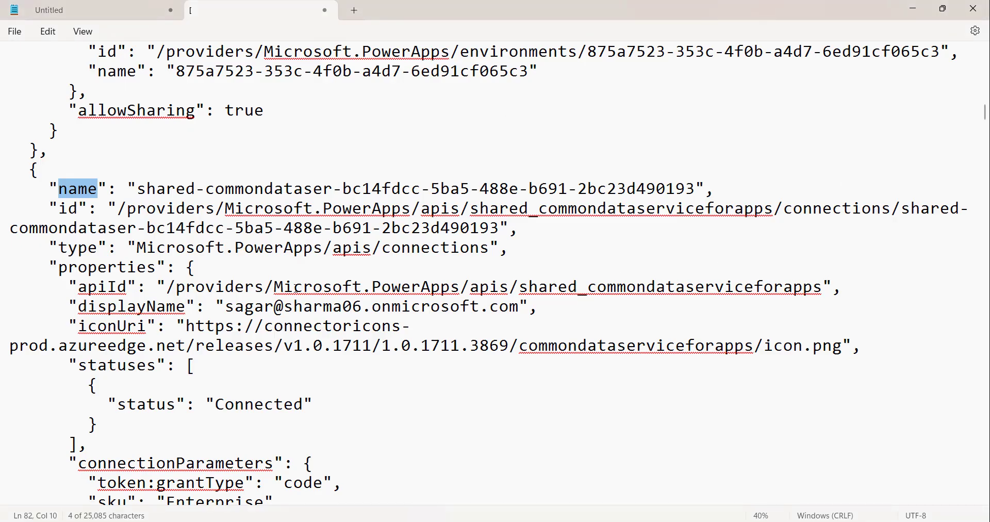
left_click(77, 11)
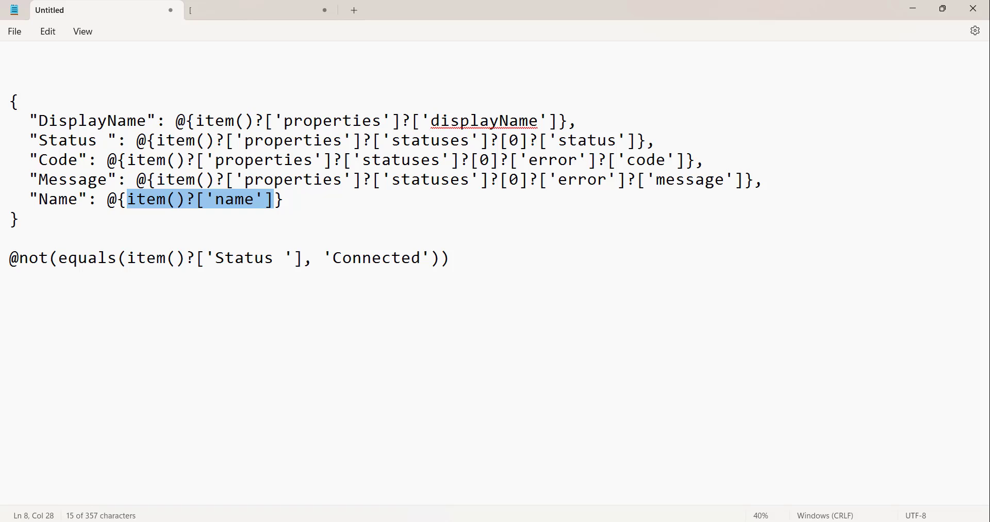
left_click_drag(464, 267, 5, 262)
key("ctrl+c")
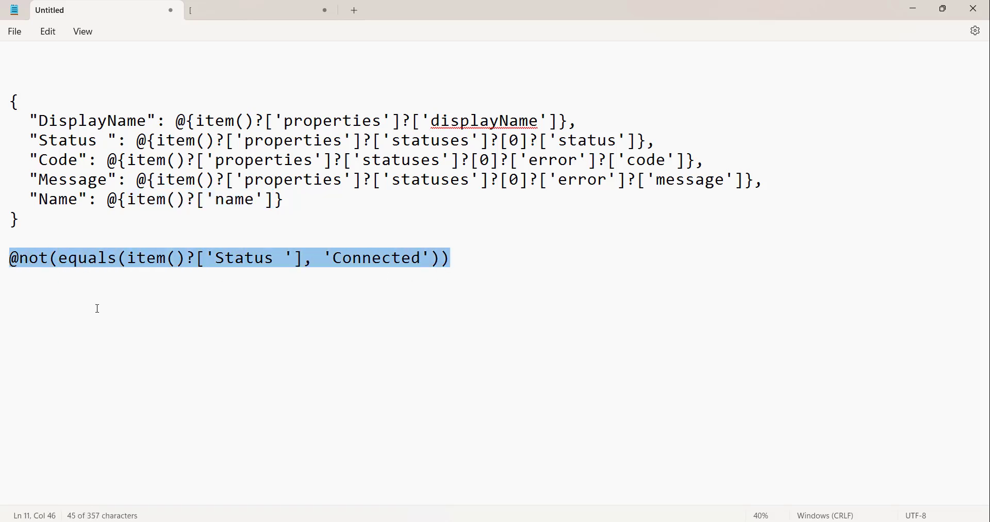
key("alt+Tab")
left_click(379, 356)
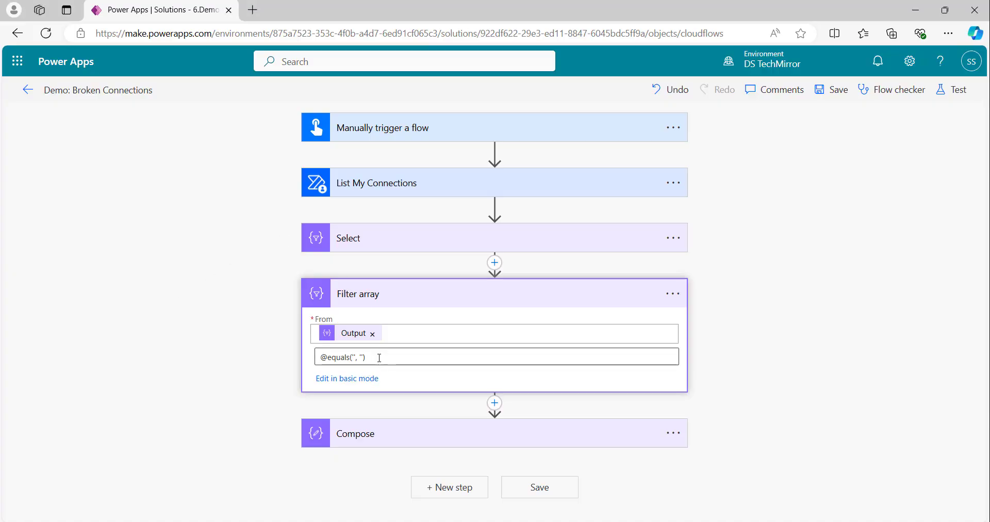
key("ctrl+a")
key("ctrl+v")
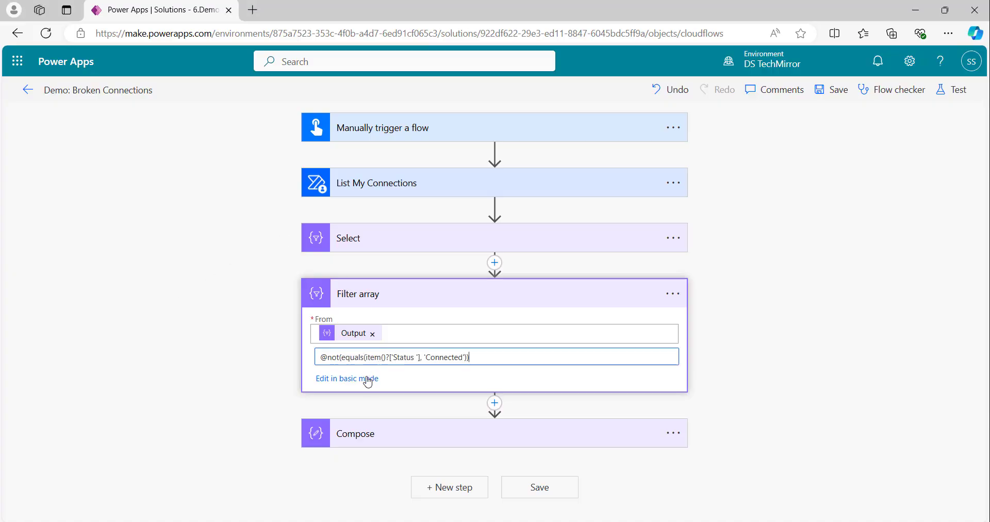
left_click(349, 379)
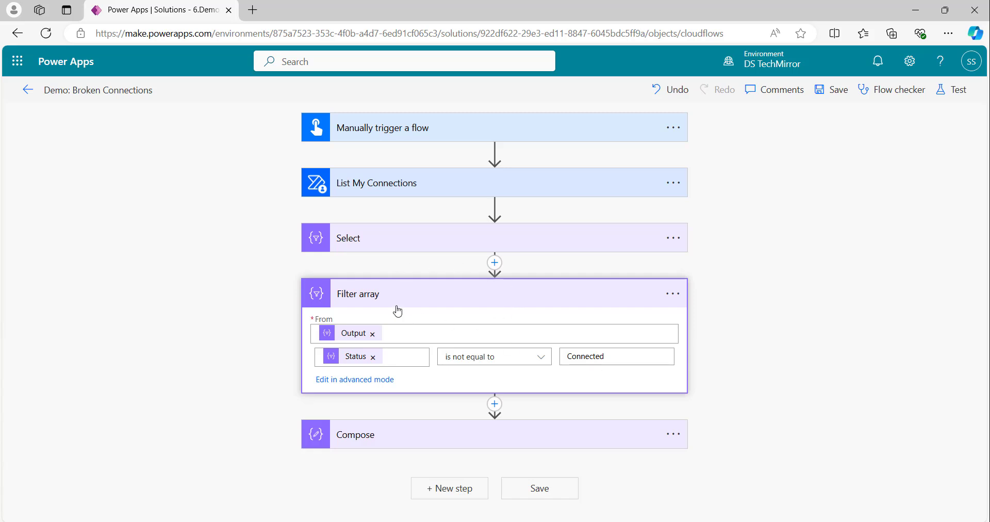
Step: Replace the Compose action's input with the Body output of the Filter array action
left_click(412, 447)
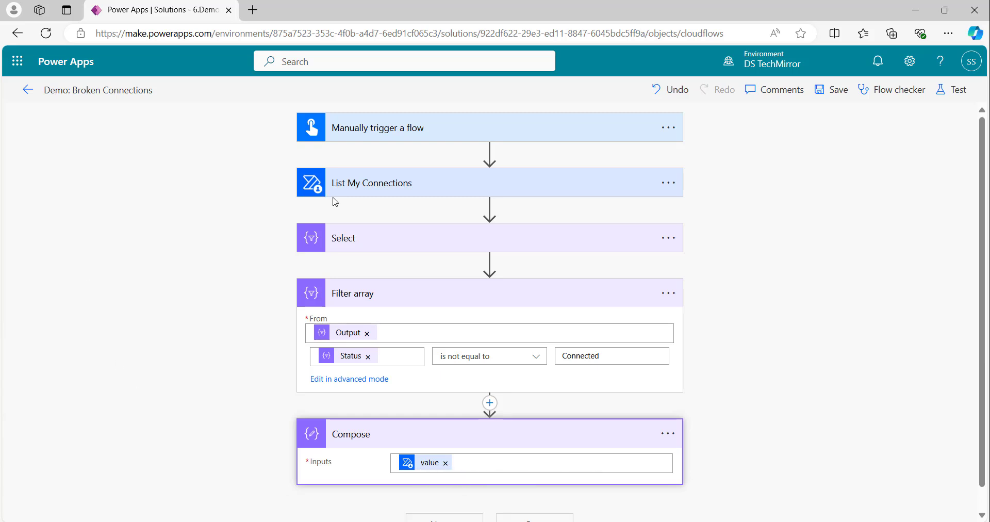
left_click(445, 462)
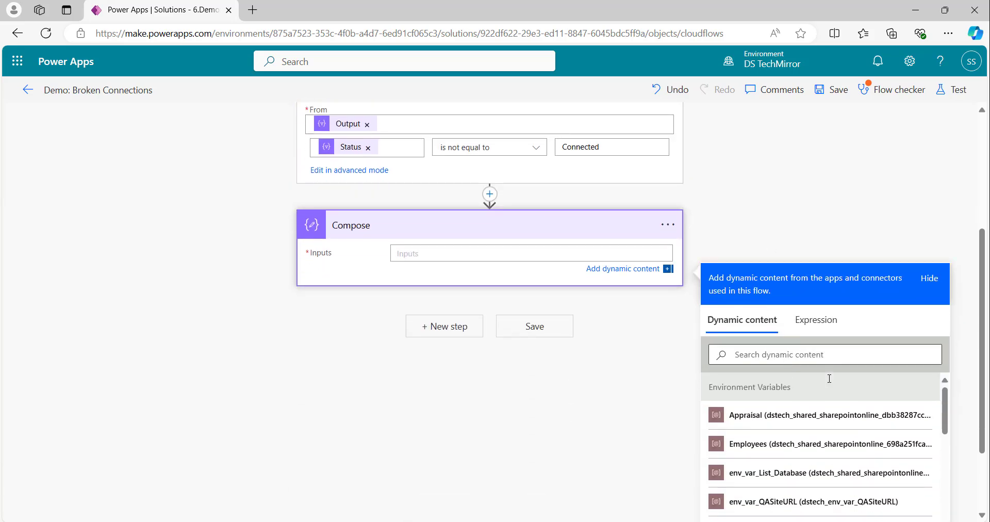
scroll(828, 377, "down", 10)
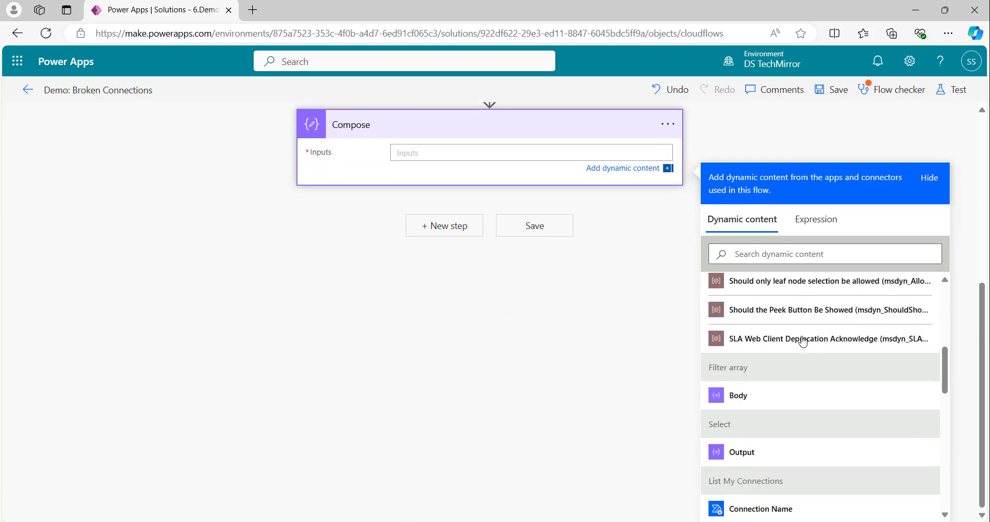
left_click(773, 402)
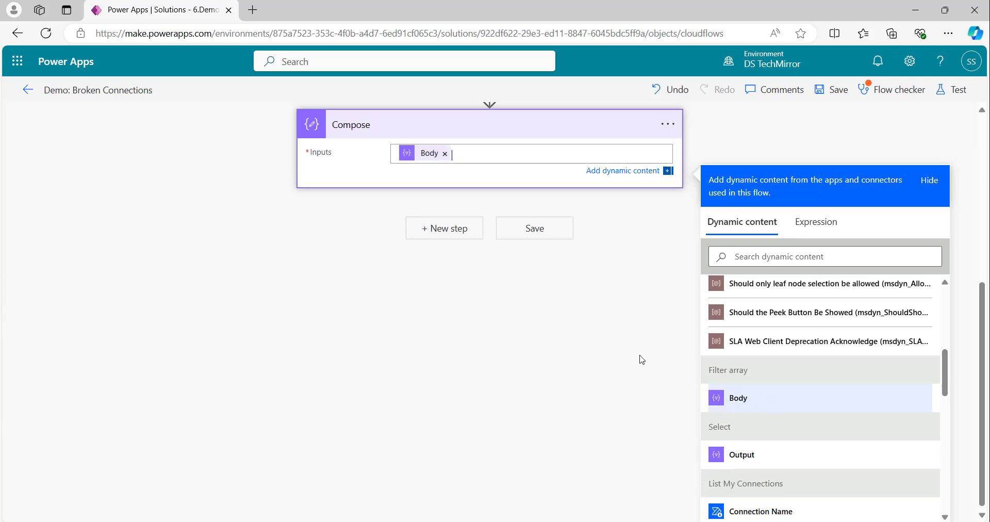
Step: Save the flow and run a manual test of it
left_click(830, 89)
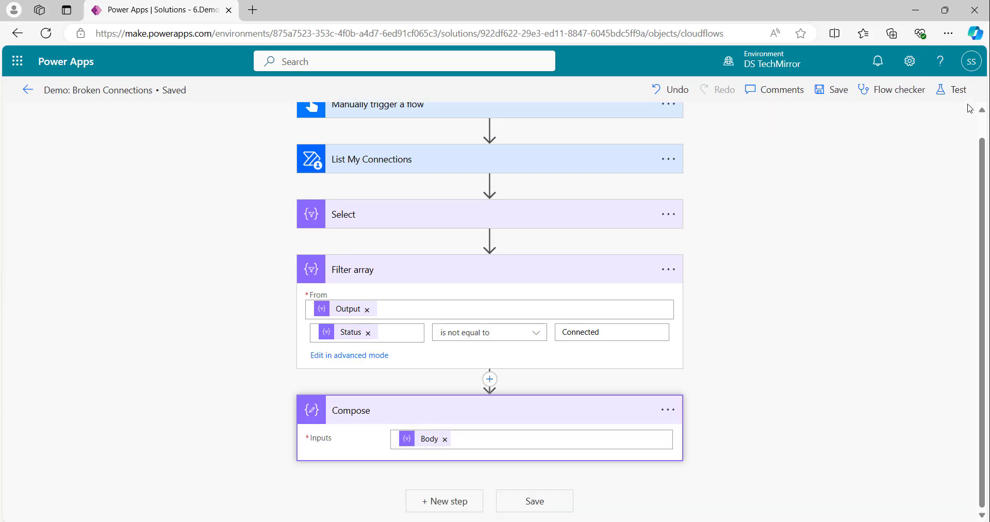
left_click(957, 91)
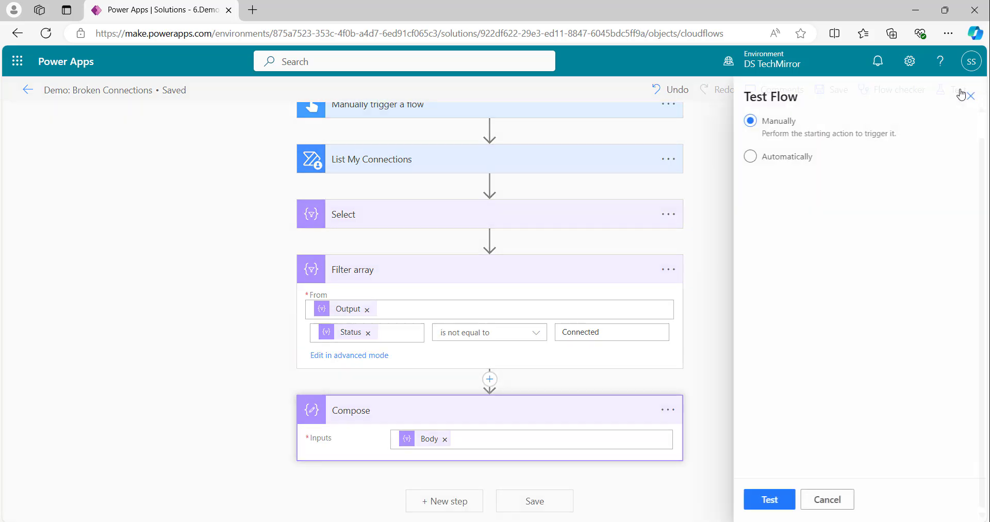
left_click(772, 498)
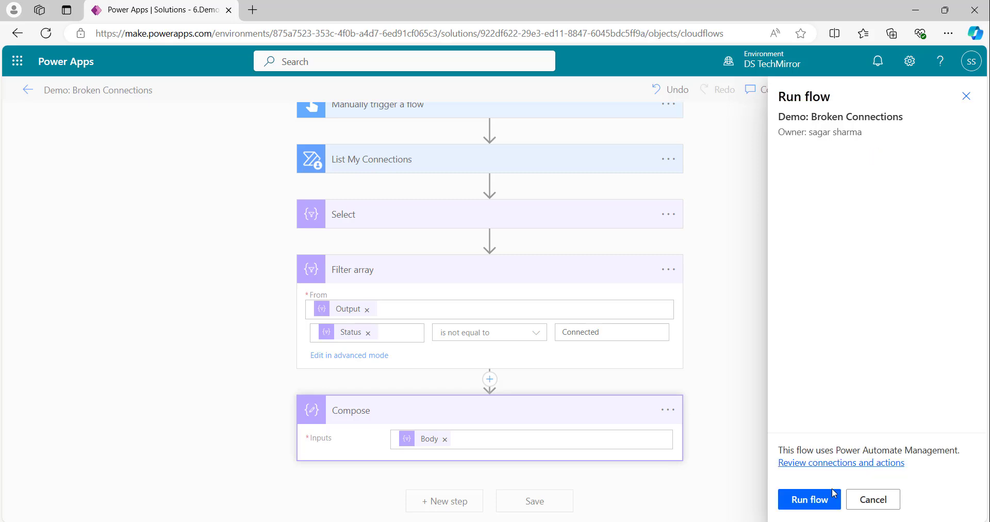
left_click(828, 498)
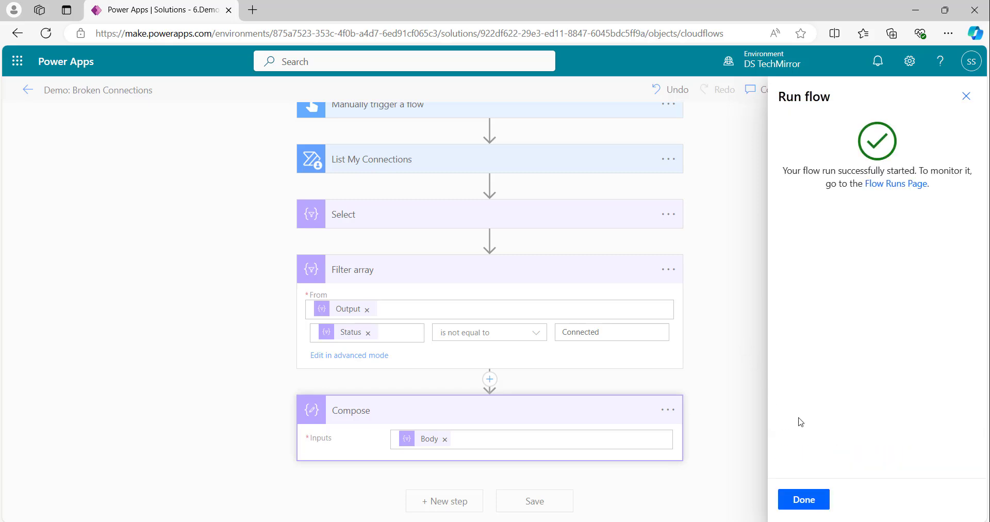
left_click(815, 508)
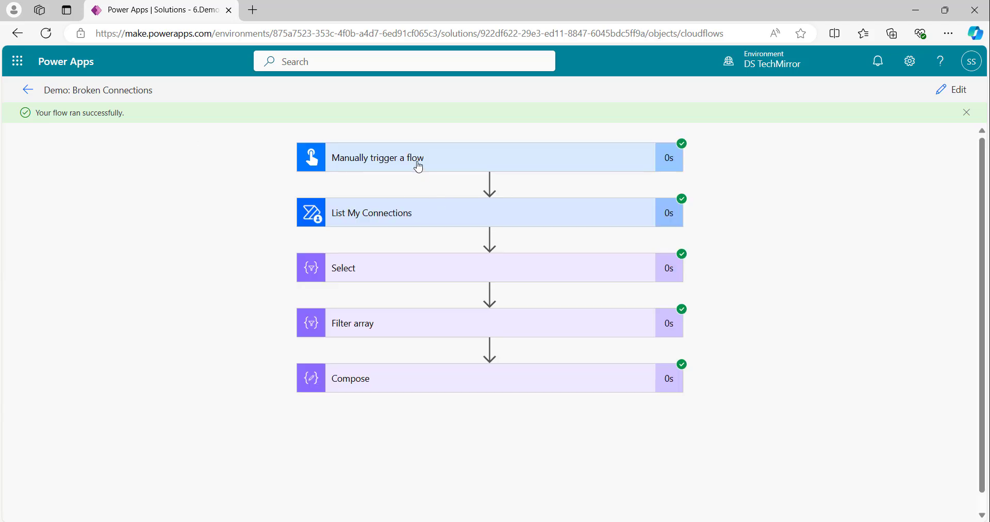
Step: Examine the run's List My Connections output and the Select action's mapped display names, statuses, codes and messages
left_click(407, 223)
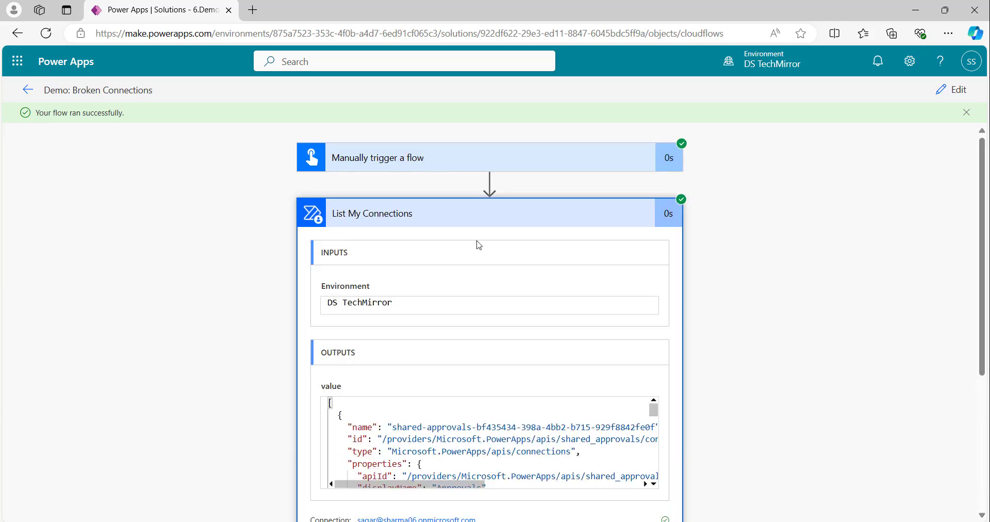
scroll(477, 258, "down", 3)
scroll(478, 275, "down", 2)
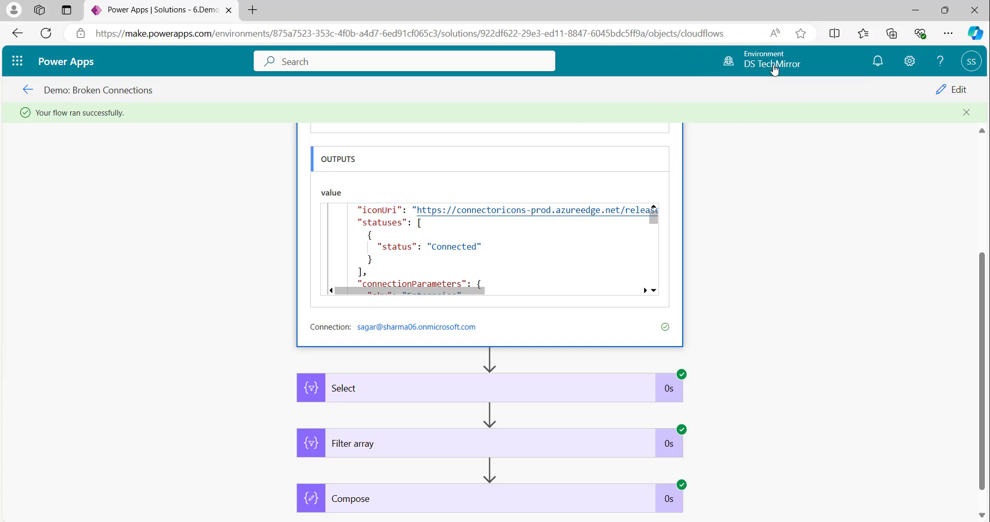
scroll(603, 342, "down", 1)
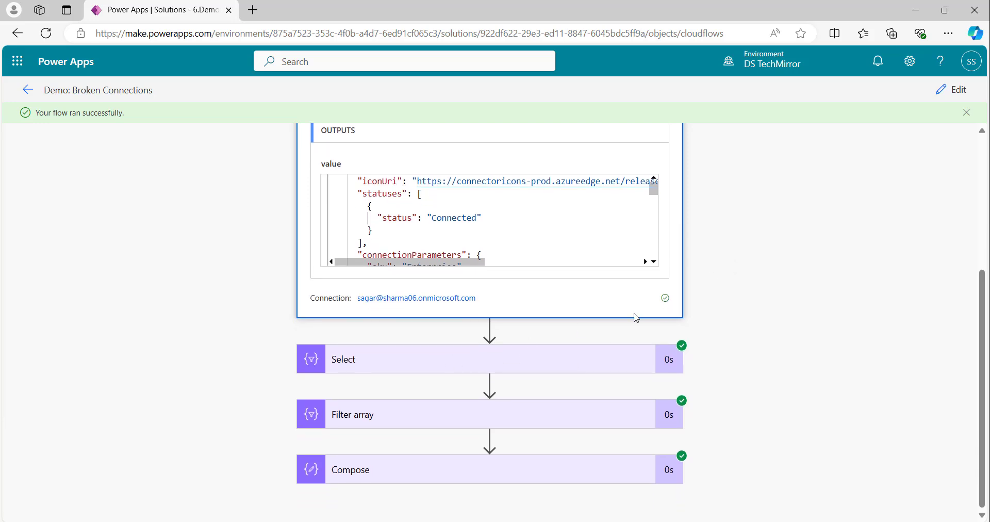
left_click(636, 358)
scroll(713, 274, "down", 2)
scroll(773, 267, "down", 1)
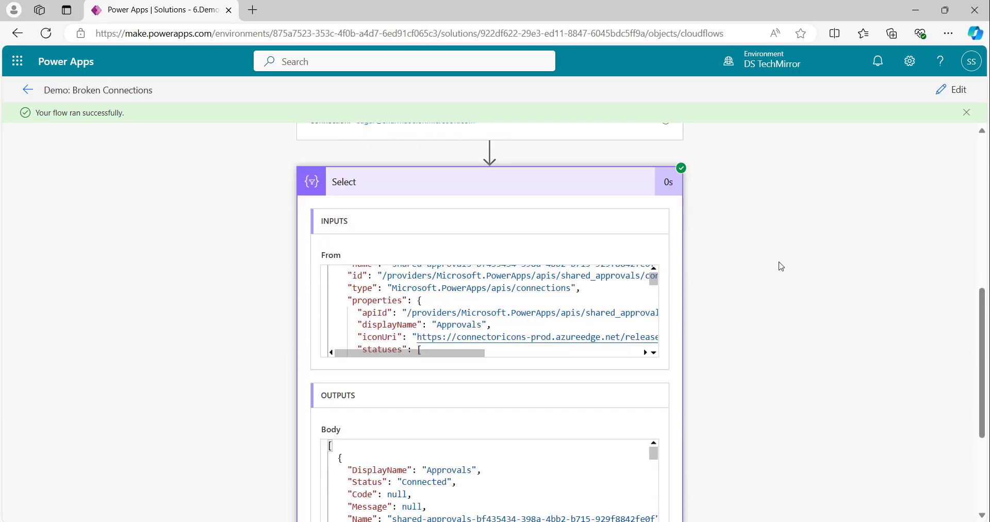
scroll(781, 266, "down", 3)
scroll(799, 290, "up", 5)
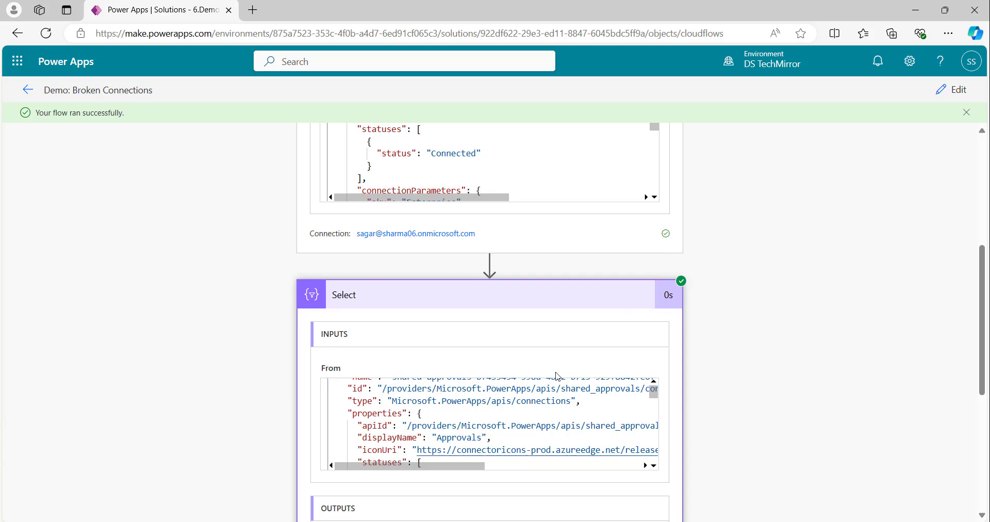
scroll(839, 260, "down", 5)
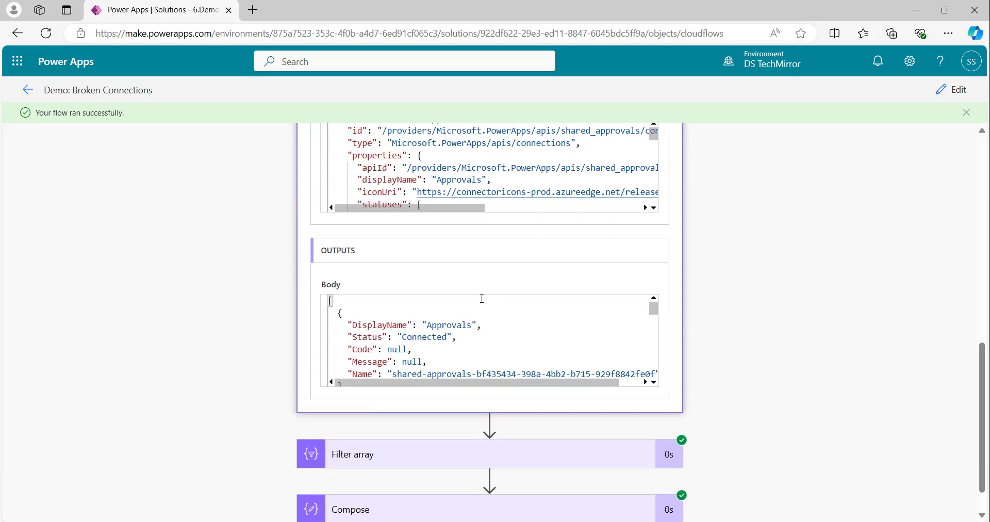
scroll(486, 303, "down", 1)
scroll(407, 336, "up", 1)
scroll(653, 318, "down", 1)
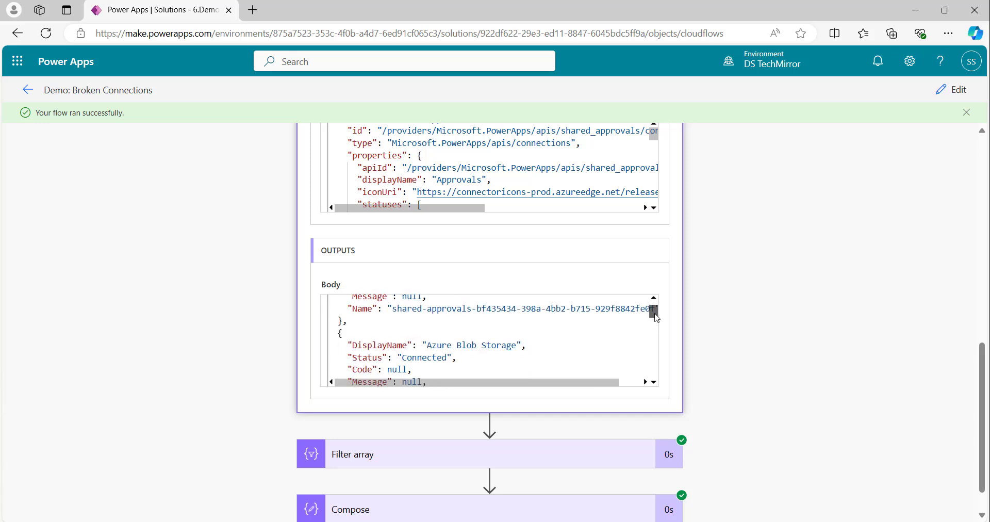
left_click_drag(655, 318, 653, 349)
scroll(697, 334, "down", 1)
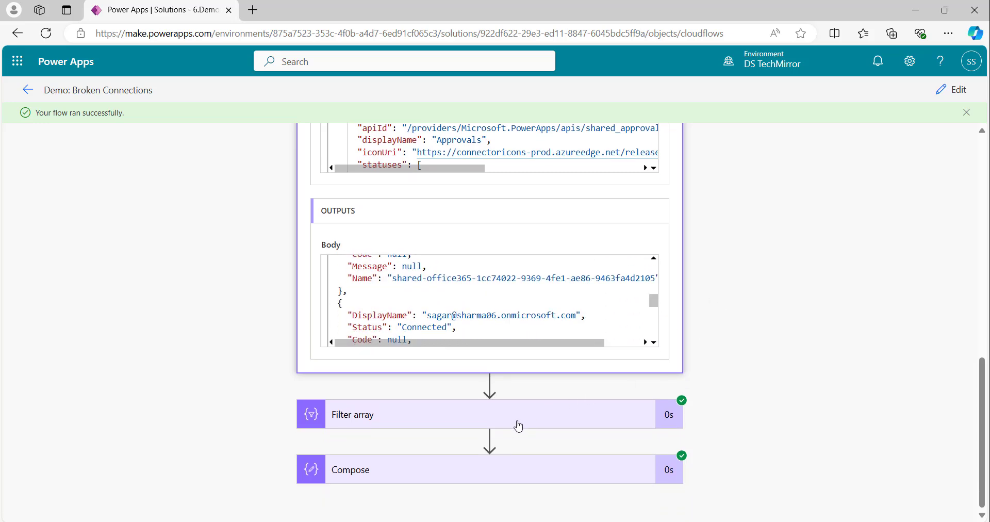
Step: Inspect the run's Filter array and Compose results to check whether connected entries are excluded
scroll(736, 274, "down", 5)
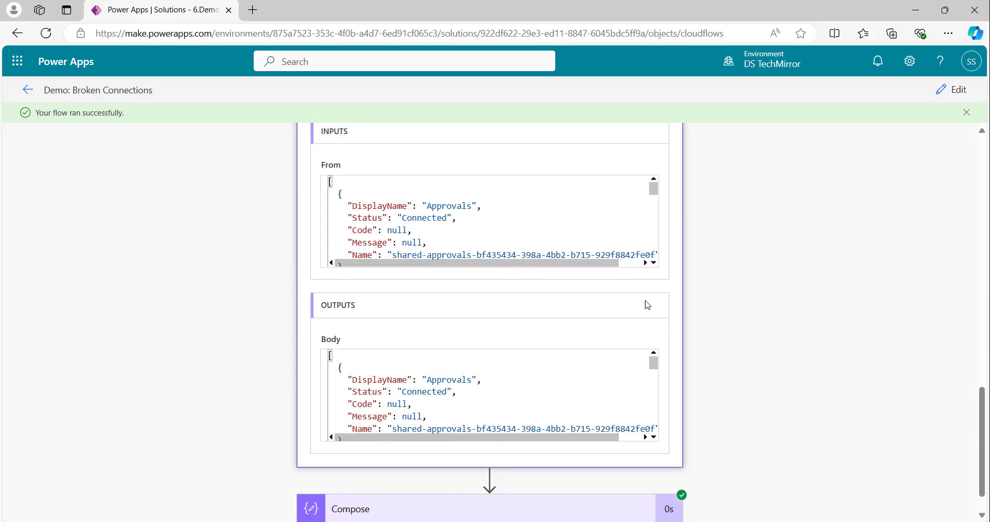
scroll(533, 364, "down", 5)
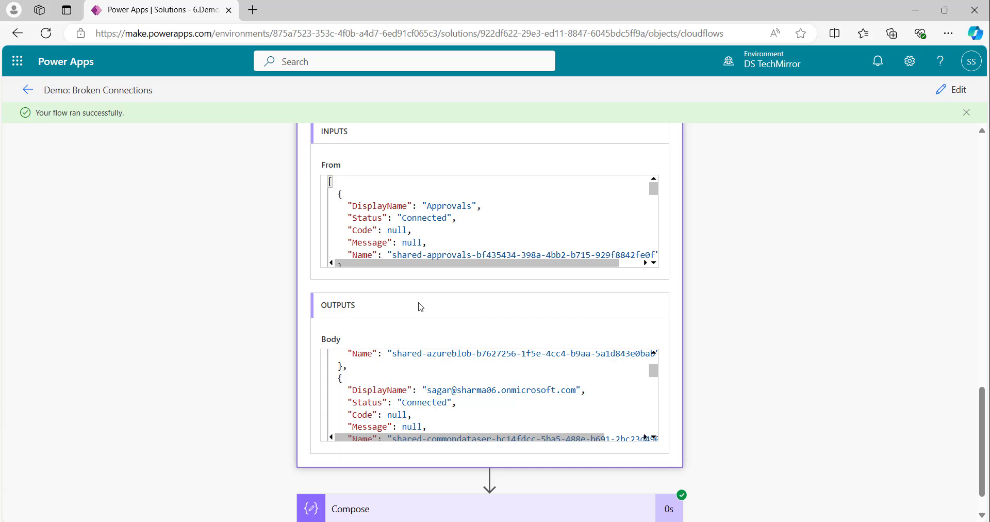
scroll(751, 296, "down", 1)
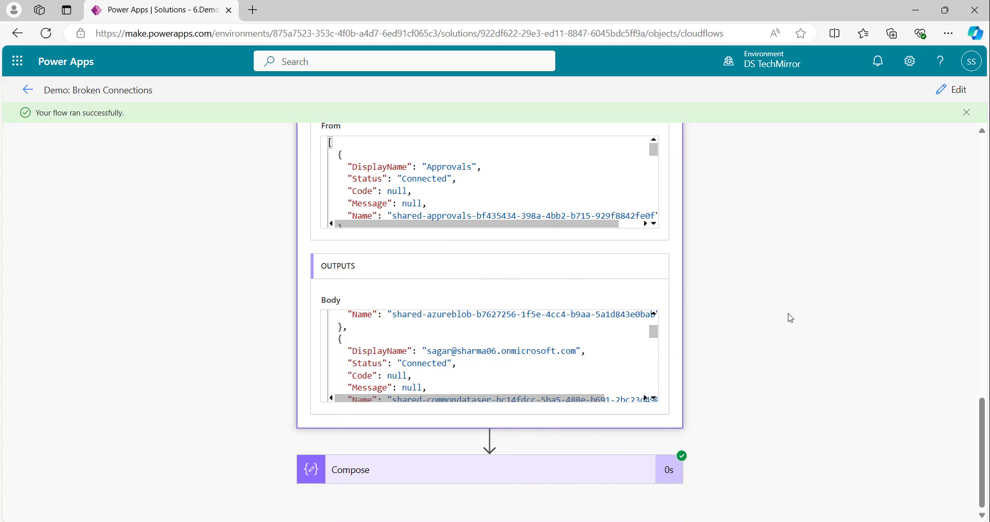
scroll(790, 317, "down", 5)
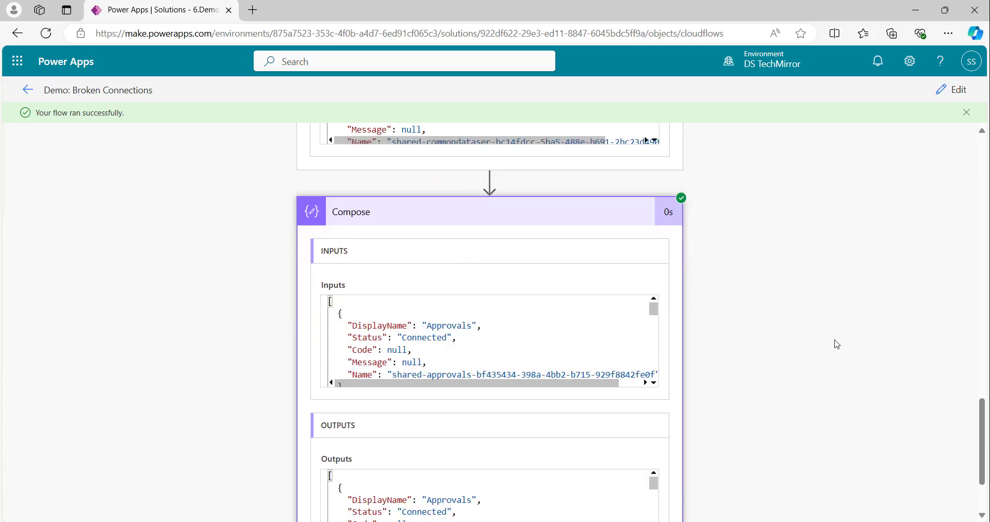
scroll(837, 343, "up", 2)
scroll(539, 255, "up", 2)
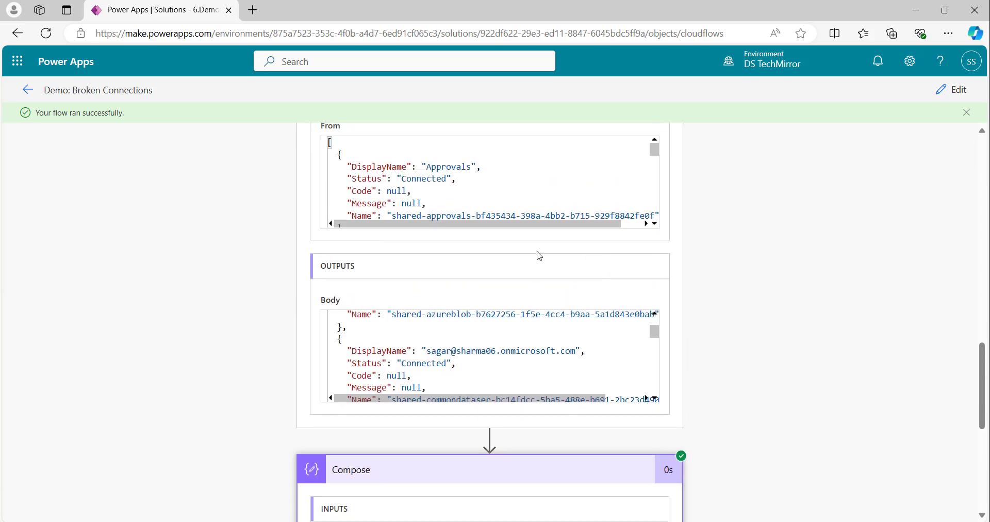
scroll(507, 353, "up", 2)
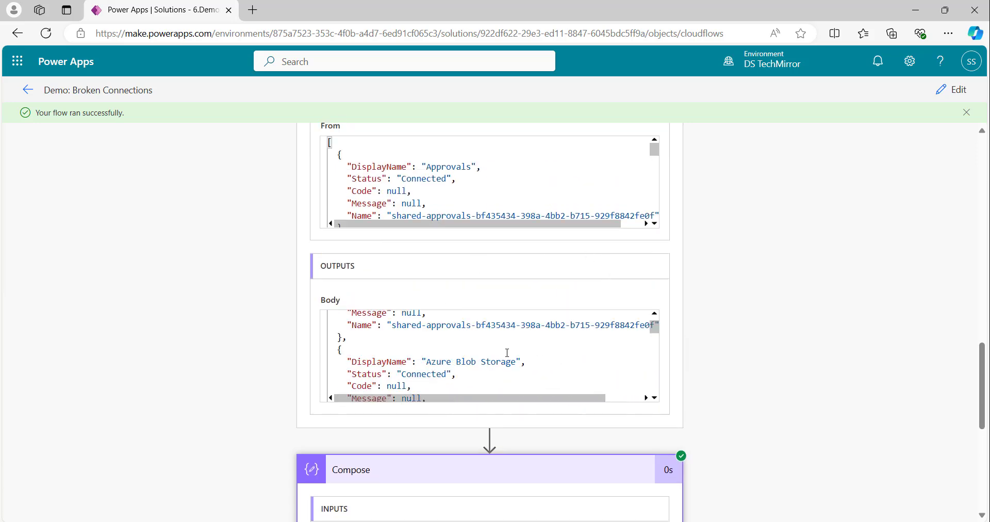
scroll(724, 349, "up", 5)
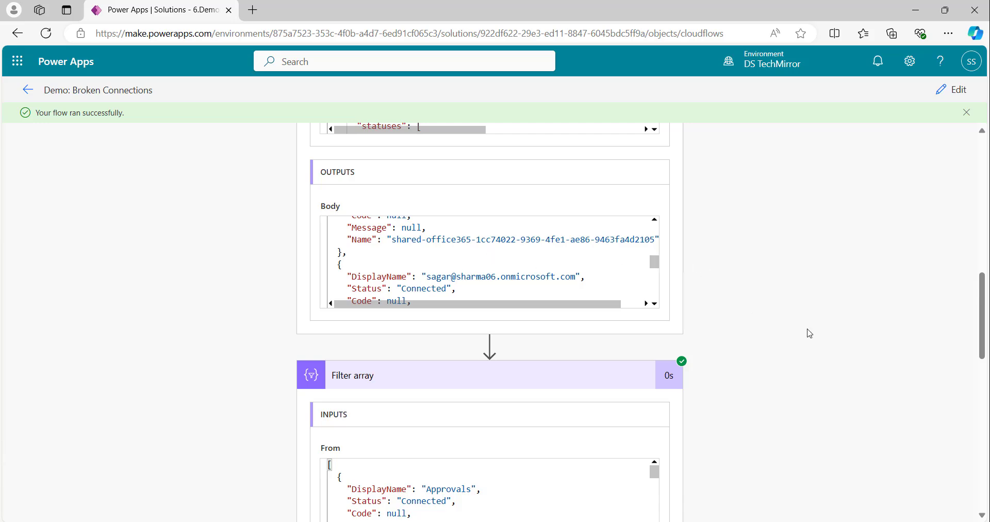
scroll(809, 333, "up", 5)
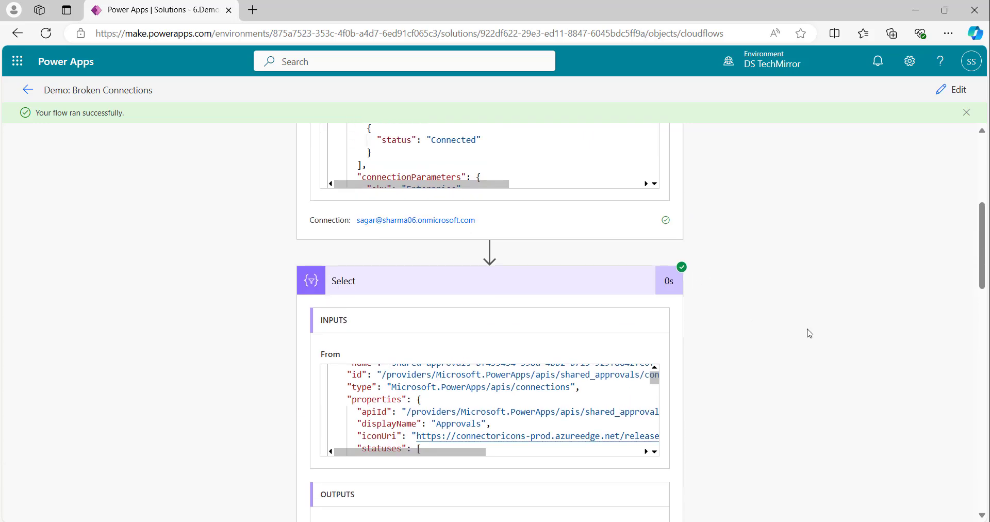
Step: Return the flow to editing, switch the List My Connections environment to the default environment, and save the flow
left_click(954, 90)
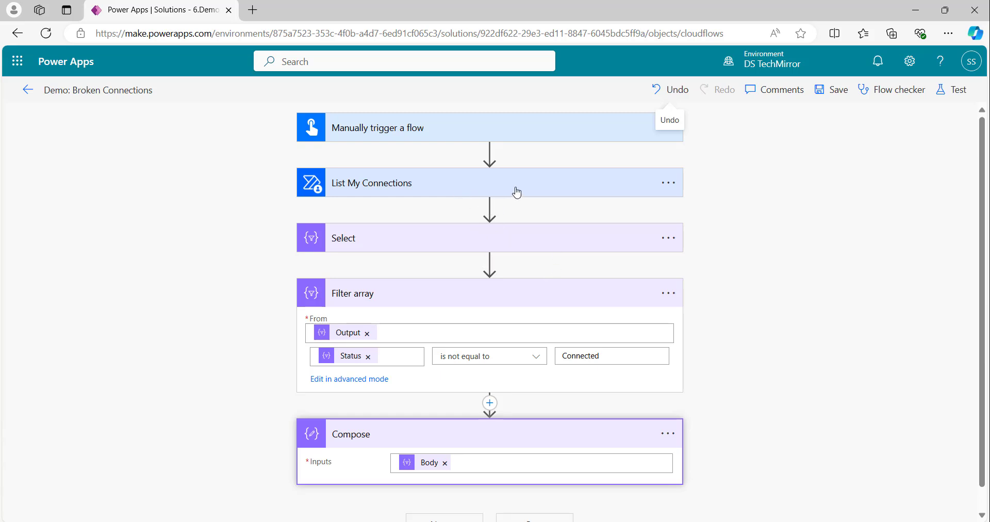
left_click(463, 186)
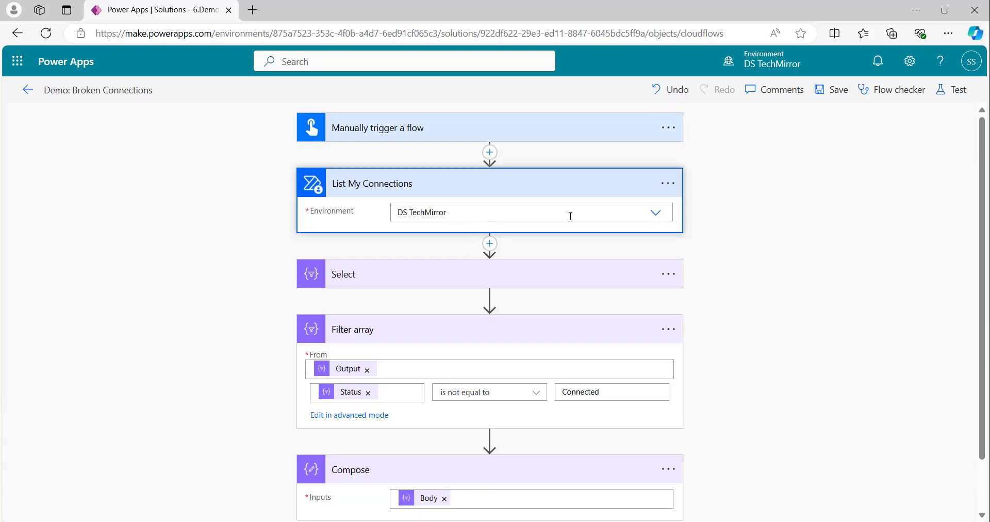
left_click(657, 218)
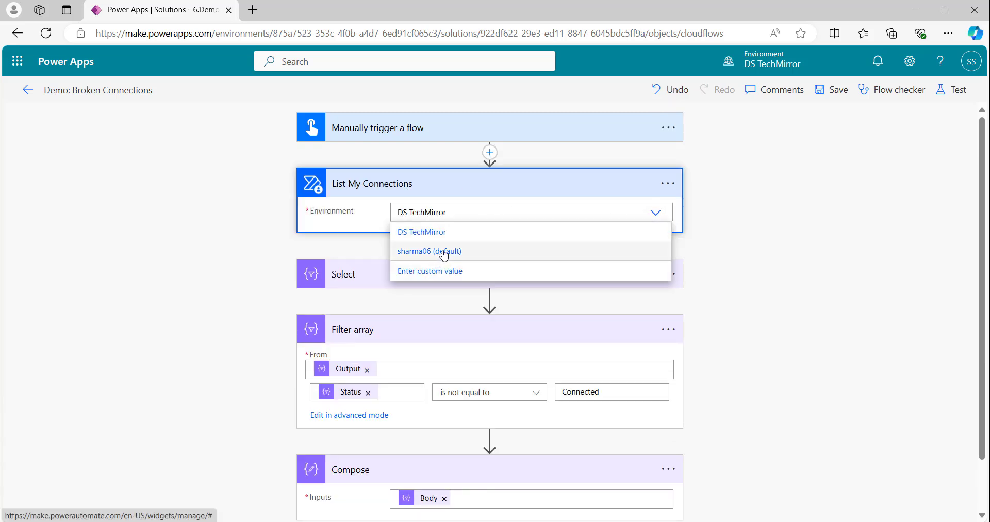
left_click(442, 252)
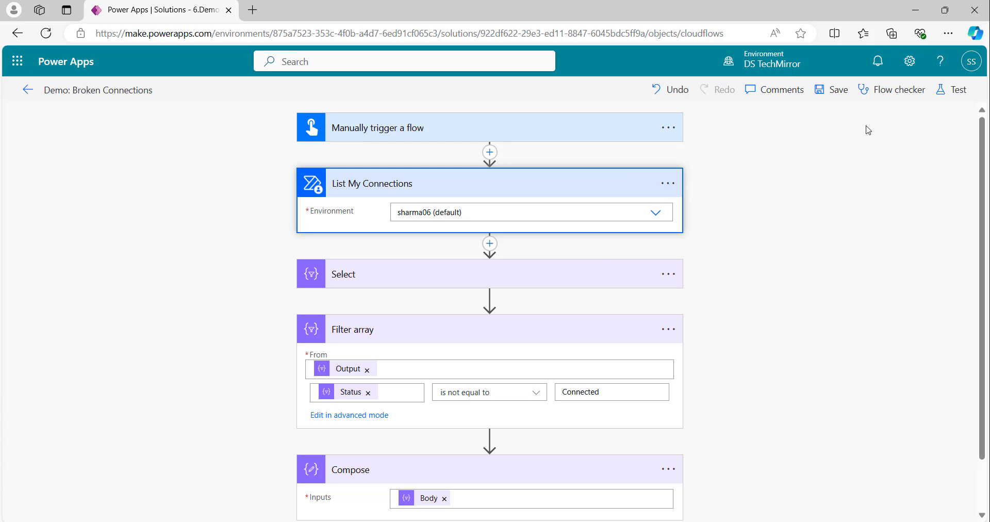
left_click(842, 97)
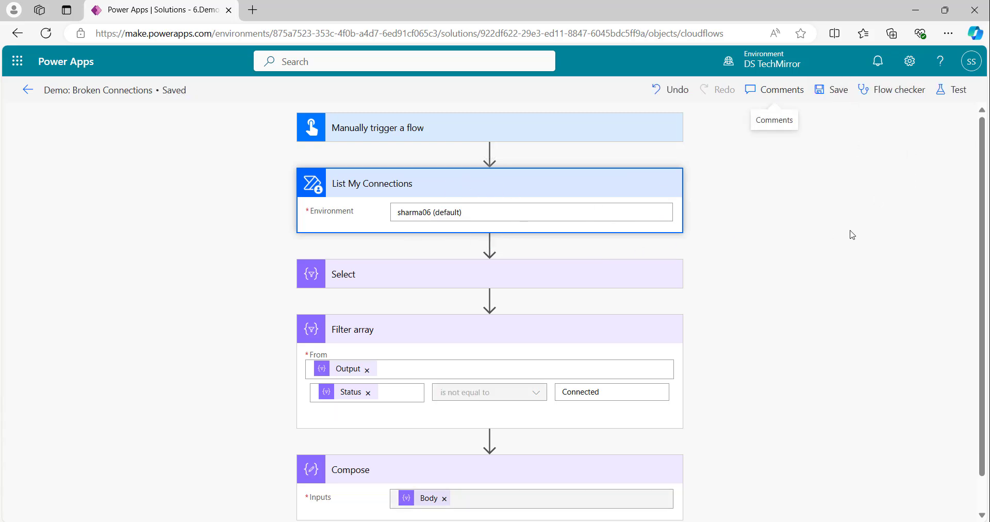
Step: Test the flow automatically with the most recently used trigger
left_click(951, 89)
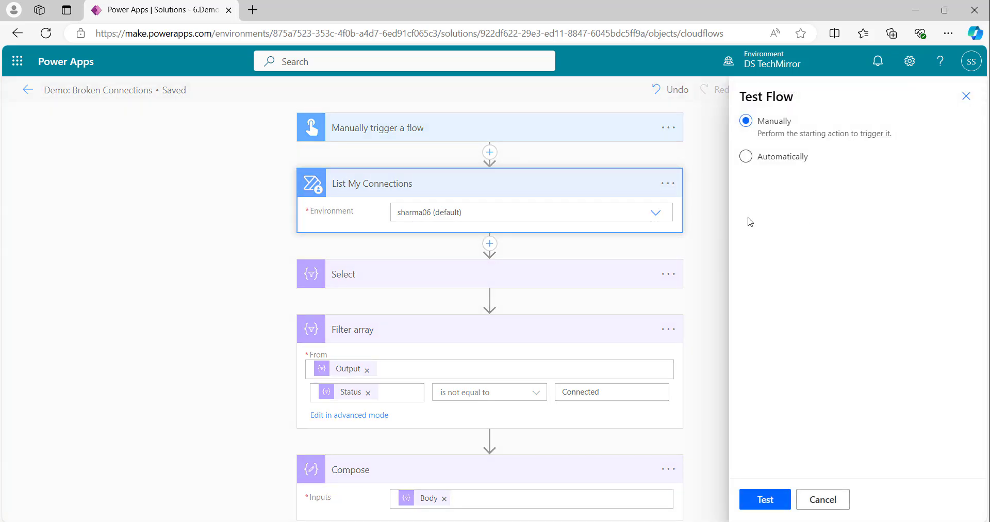
left_click(782, 156)
left_click(810, 181)
left_click(799, 216)
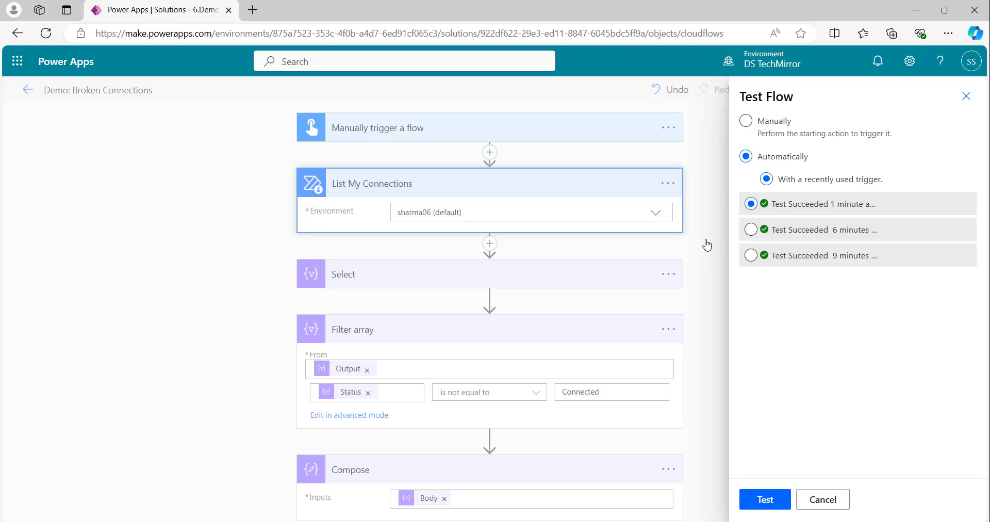
key("Return")
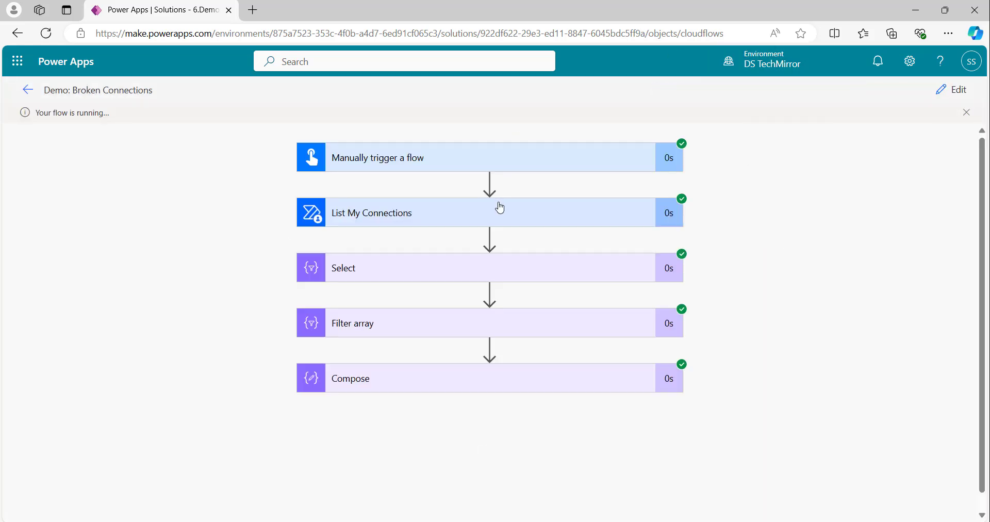
Step: Copy the entire value output of List My Connections from the new test run
left_click(437, 215)
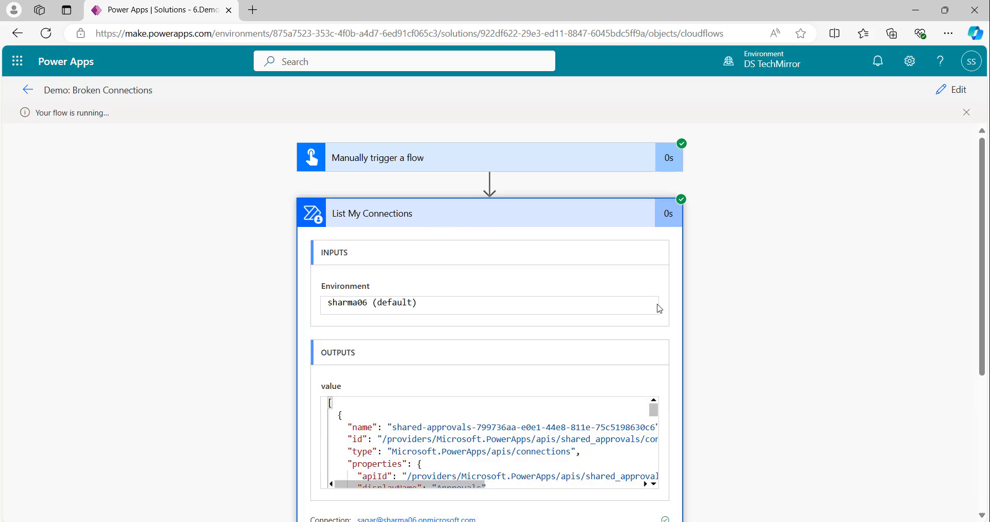
scroll(681, 303, "down", 1)
scroll(559, 356, "down", 1)
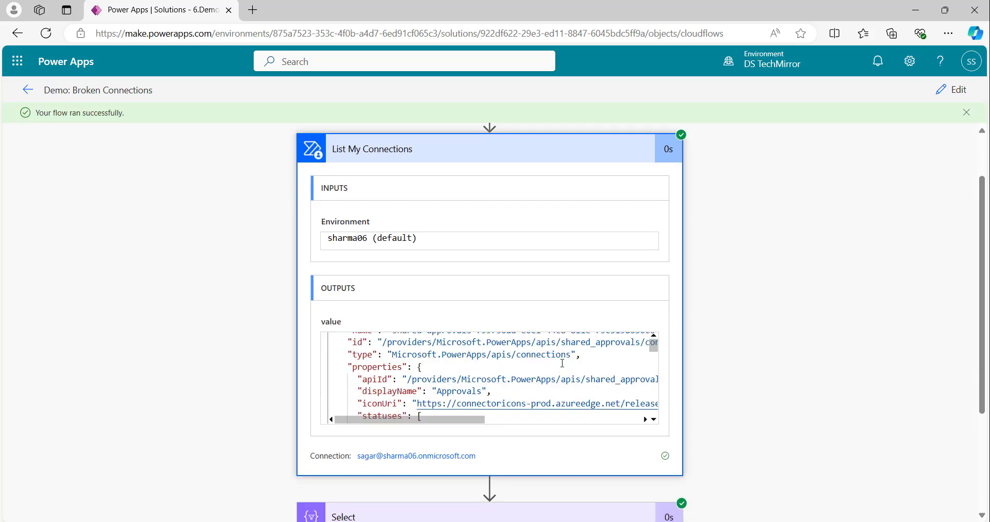
scroll(561, 363, "down", 5)
left_click(561, 369)
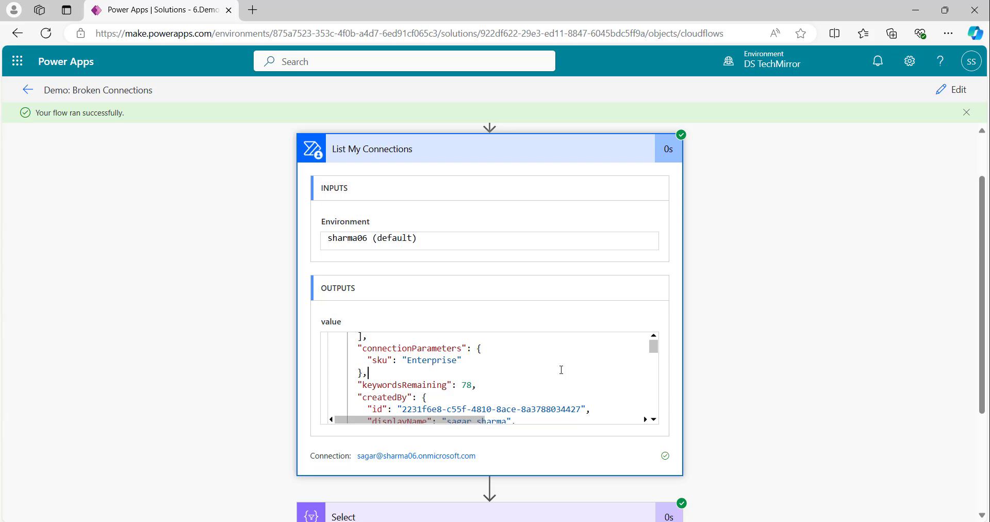
key("ctrl+a")
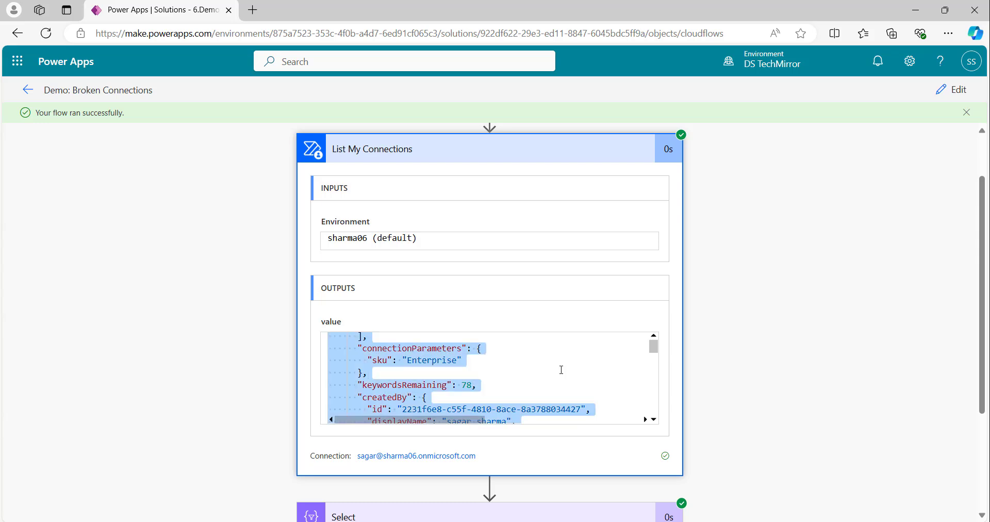
key("ctrl+c")
Step: Switch to Notepad and replace the whole JSON document with the copied List My Connections output
key("alt+Tab")
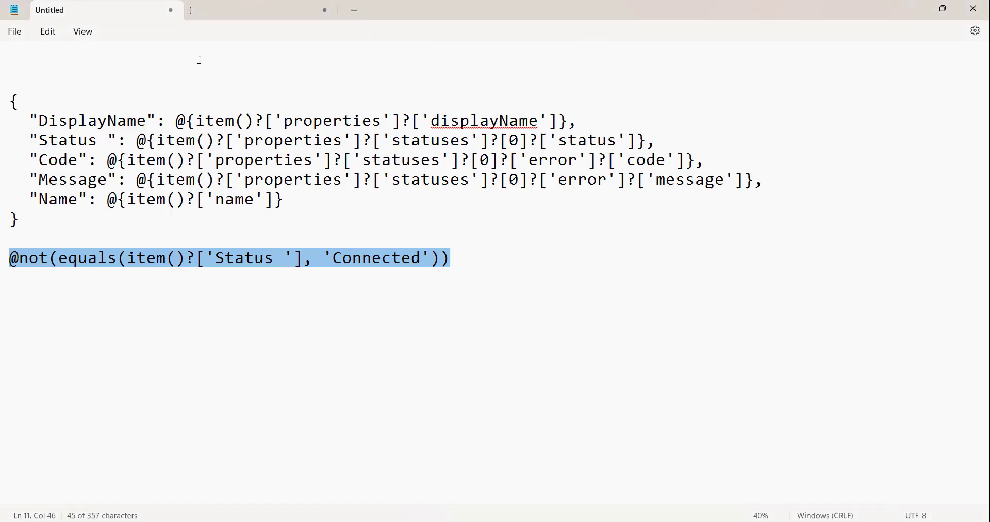
key("ctrl+n")
key("ctrl+v")
left_click(355, 204)
key("ctrl+a")
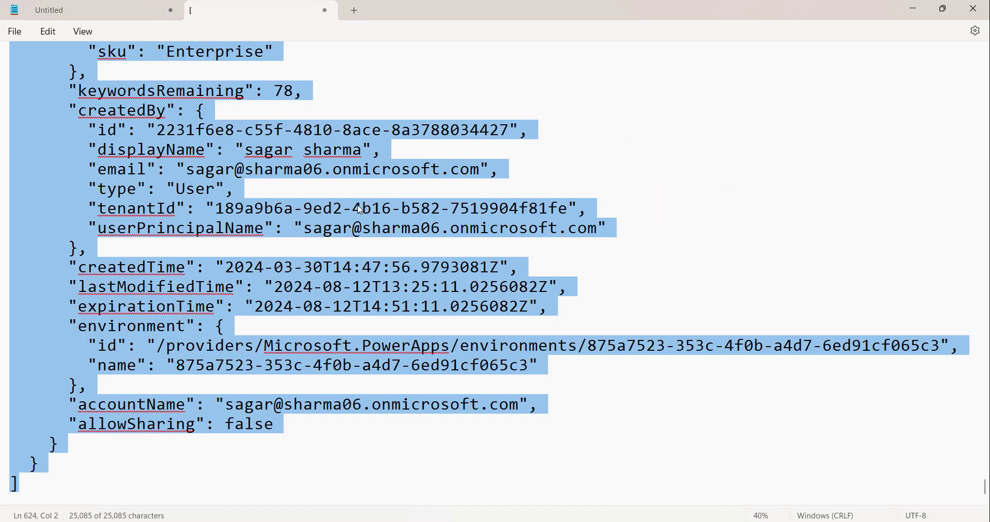
key("Delete")
key("ctrl+v")
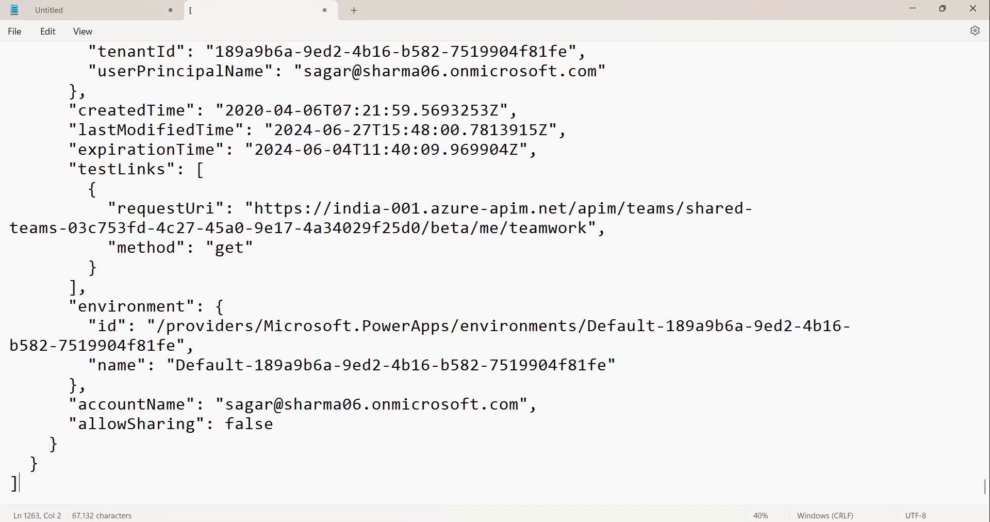
Step: Examine the pasted connections JSON, comparing a connected entry's statuses with a failing entry's status, error, code and message fields
scroll(96, 320, "up", 20)
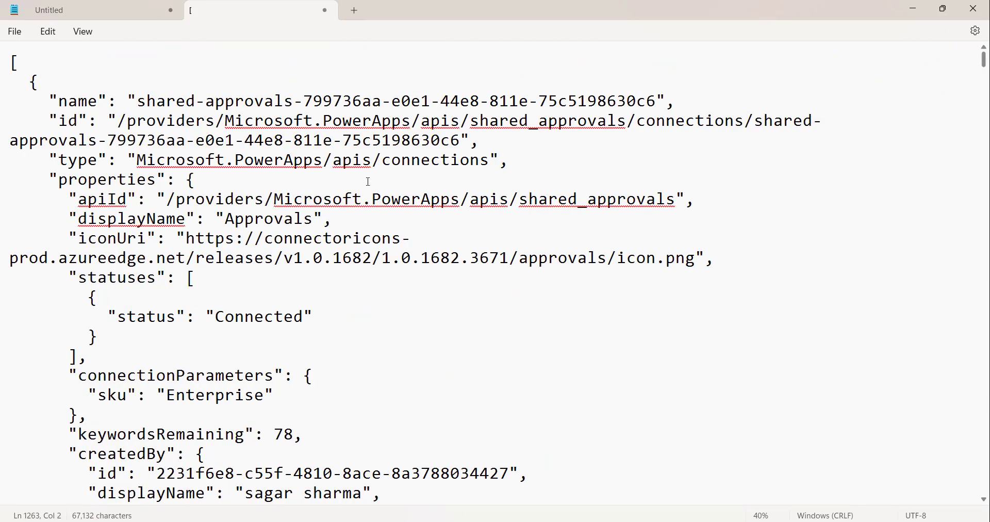
scroll(97, 320, "down", 1)
scroll(261, 262, "down", 7)
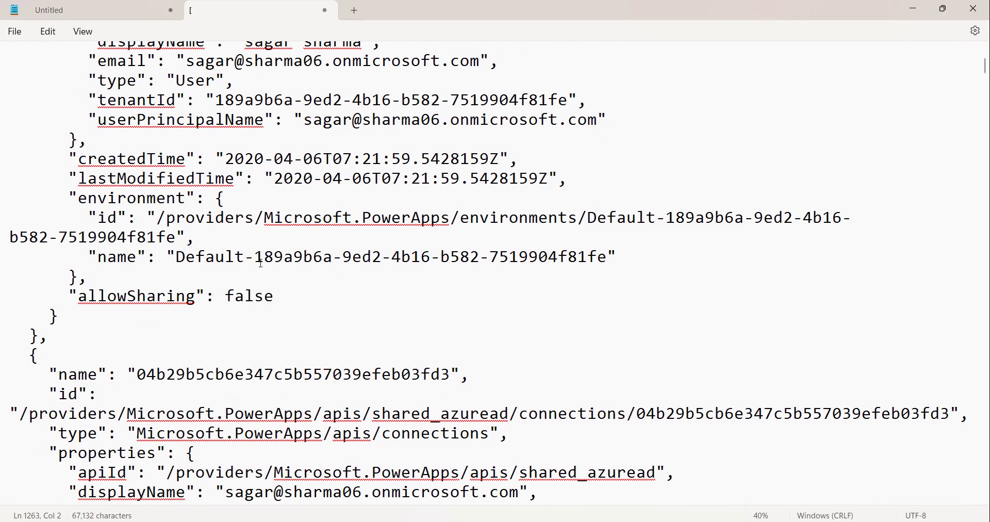
scroll(157, 193, "up", 1)
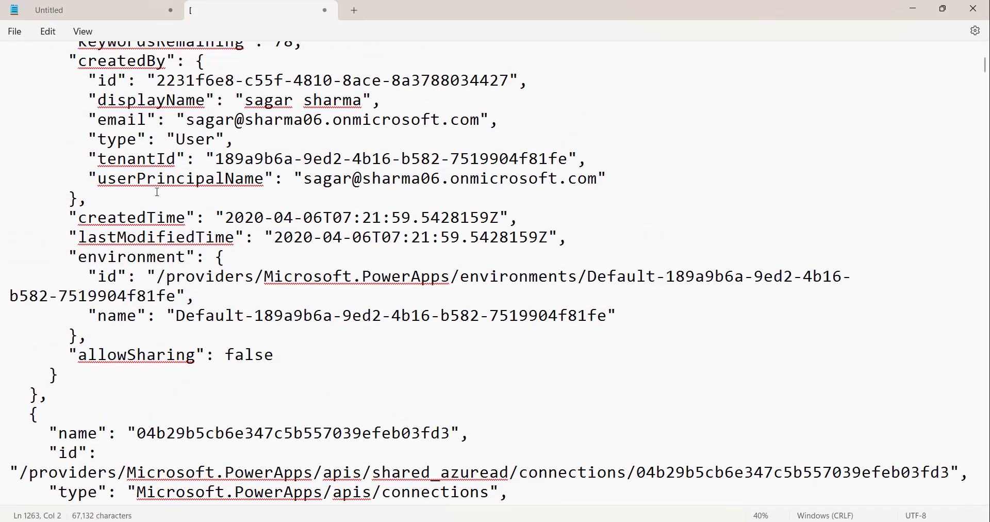
scroll(147, 217, "up", 2)
scroll(247, 290, "down", 9)
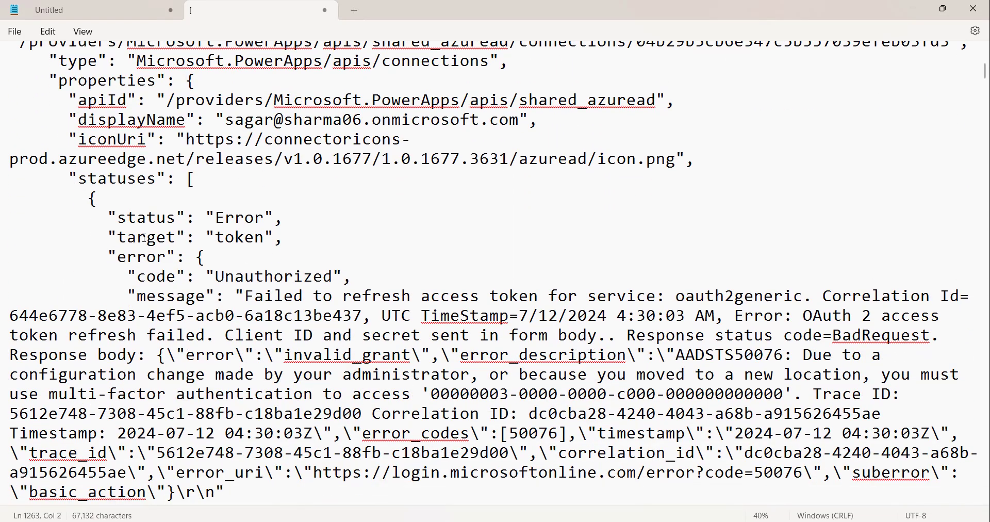
double_click(147, 221)
left_click(236, 213)
double_click(154, 223)
double_click(140, 260)
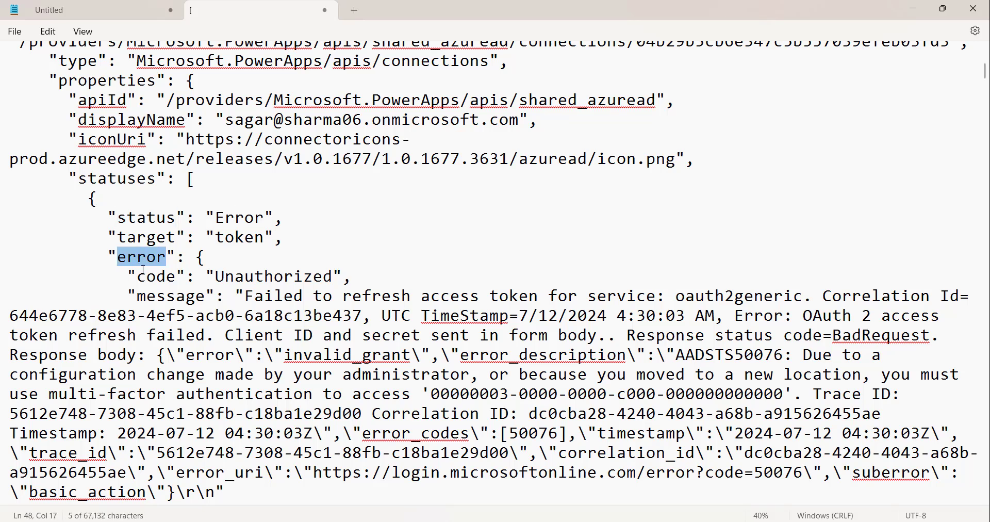
double_click(154, 276)
left_click(299, 274)
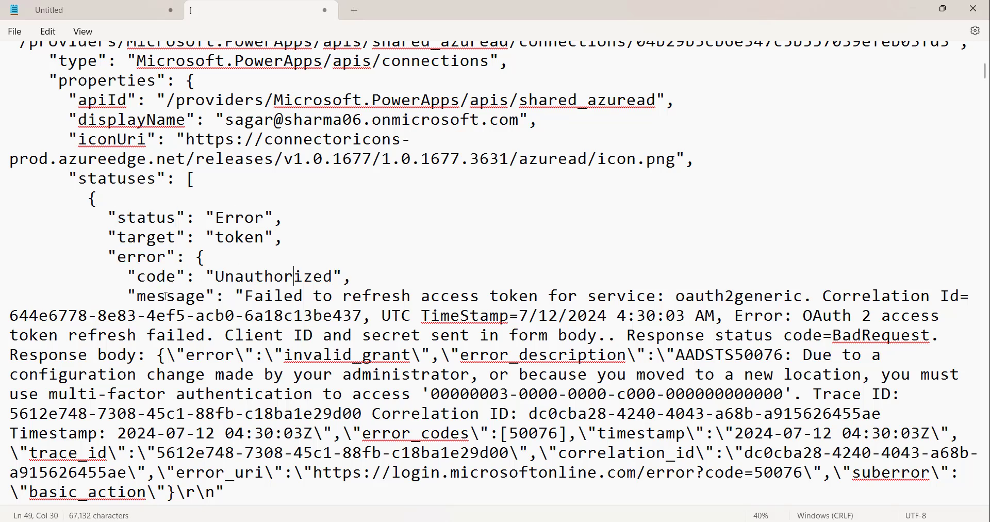
double_click(166, 297)
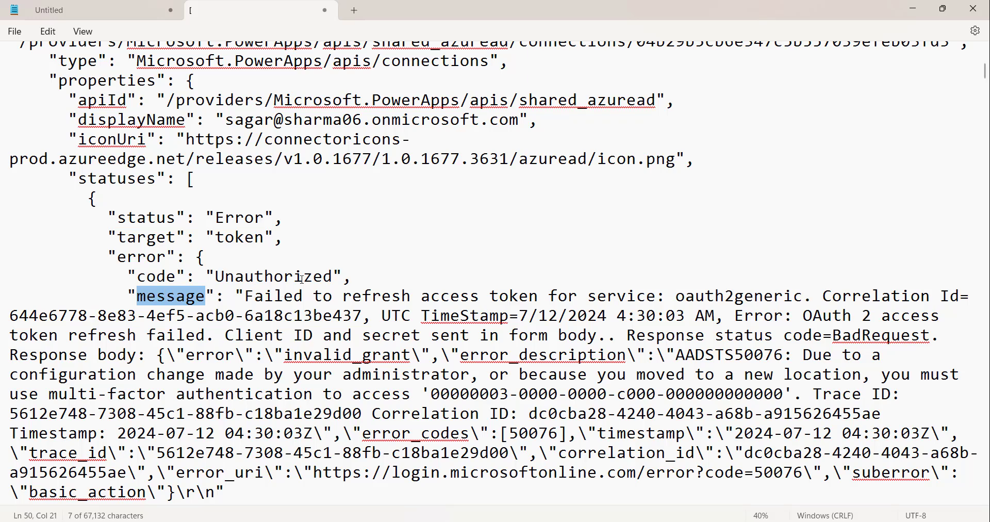
Step: Switch back to Power Apps and inspect the Select and Filter array results of the test run for connected entries
key("alt+Tab")
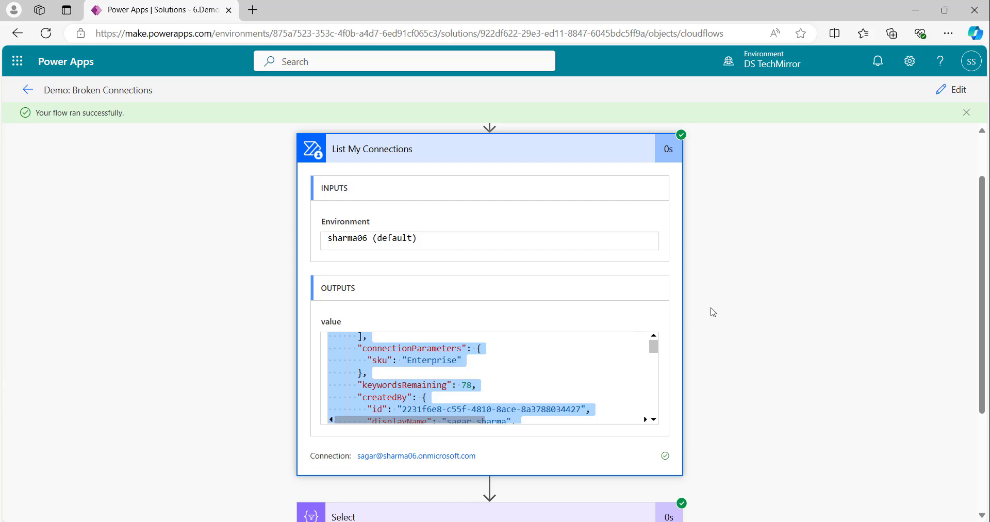
scroll(521, 354, "down", 3)
left_click(459, 370)
scroll(758, 367, "down", 7)
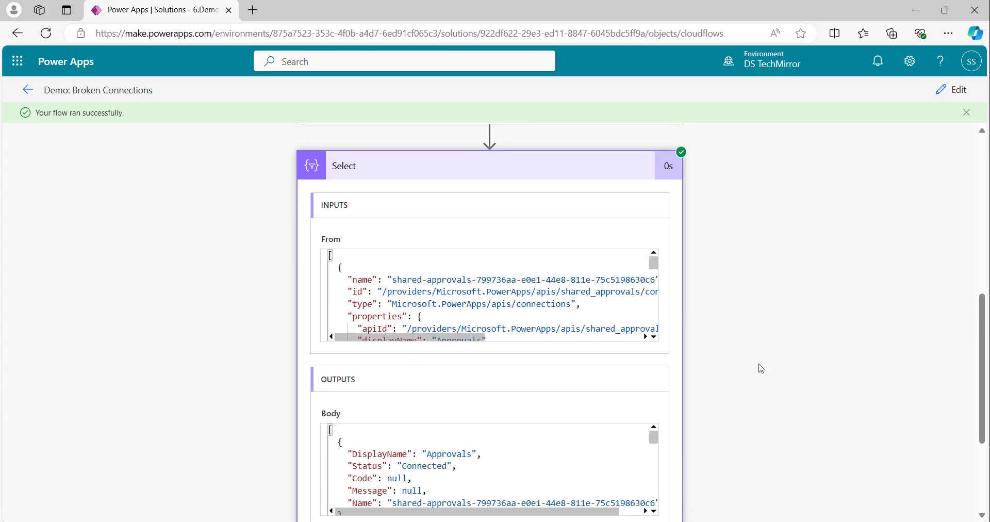
left_click(450, 415)
scroll(729, 311, "down", 6)
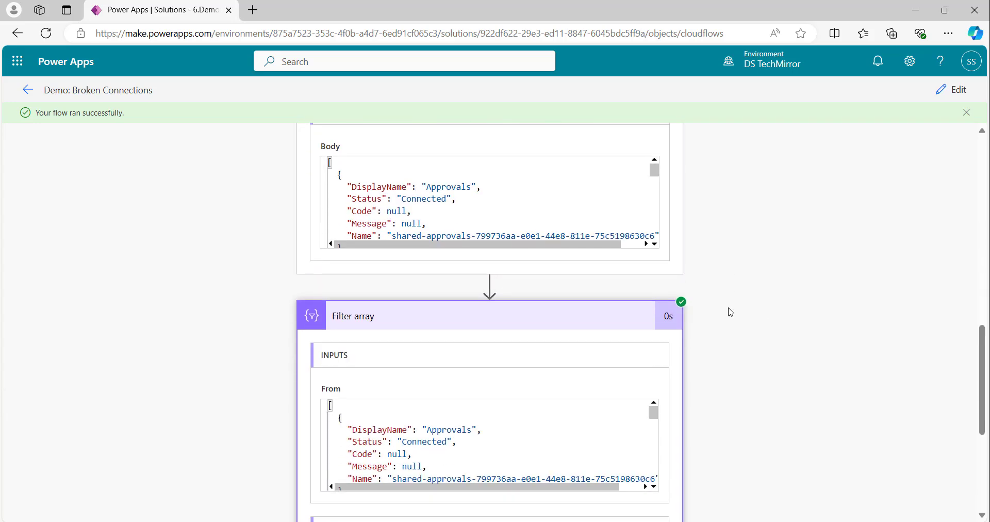
scroll(519, 390, "down", 2)
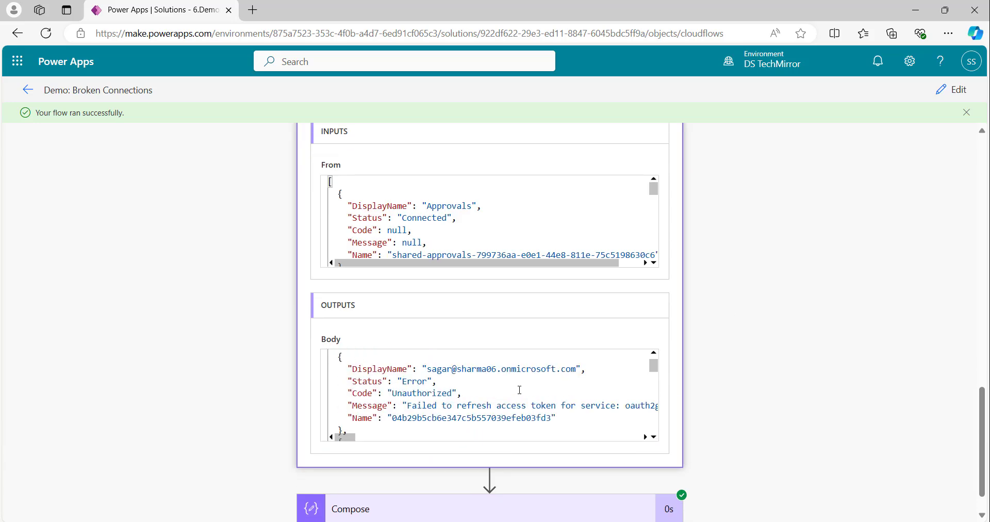
scroll(519, 390, "up", 3)
scroll(520, 389, "down", 2)
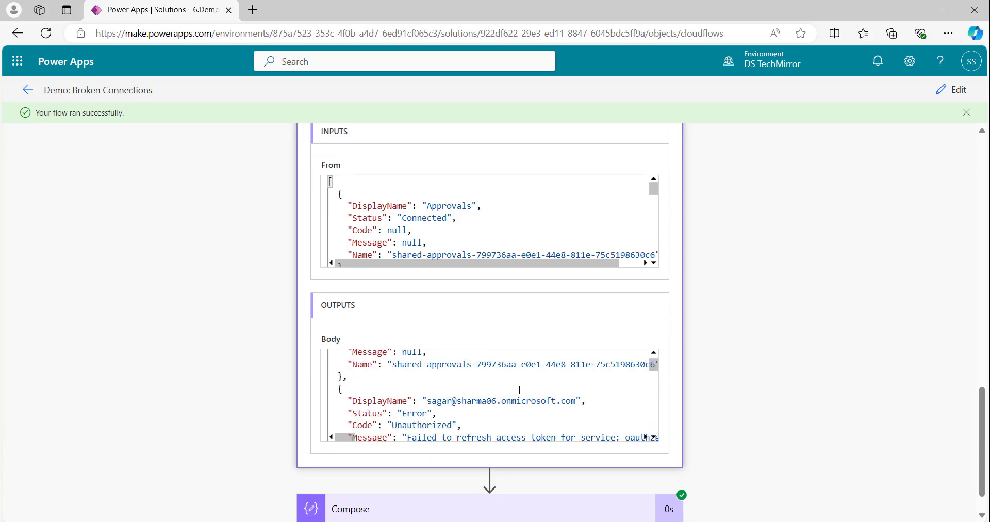
Step: Return the flow to editing, remove the trailing space after Status in the Filter array's advanced condition, and save the flow
left_click(954, 89)
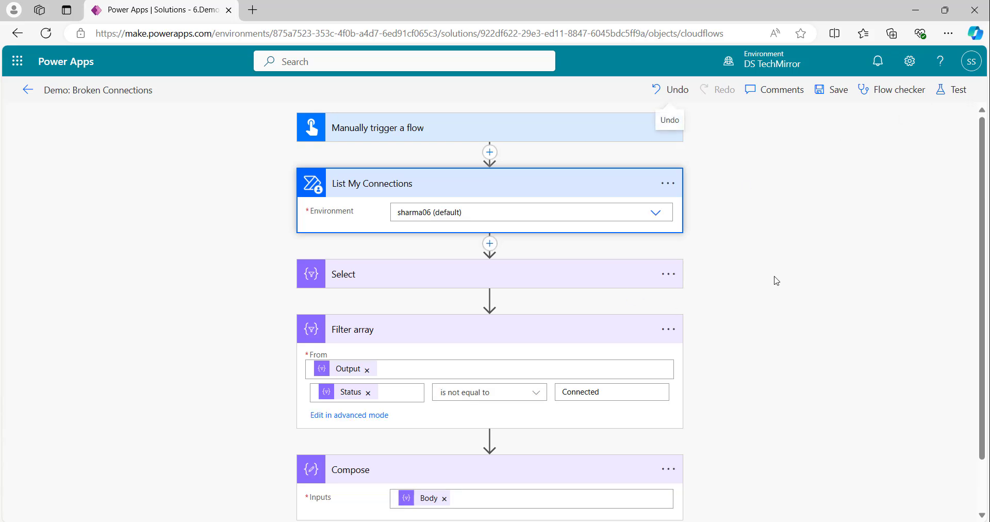
scroll(781, 278, "down", 1)
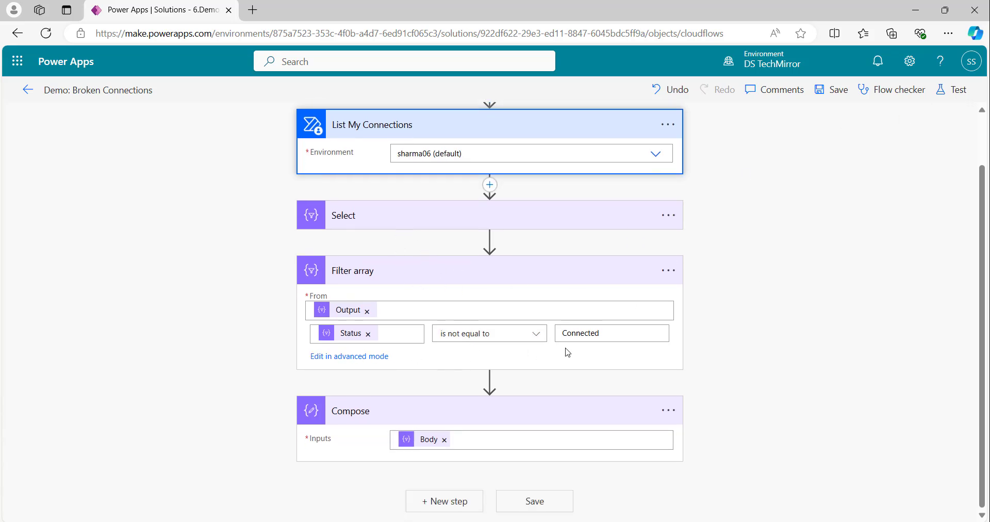
left_click(361, 364)
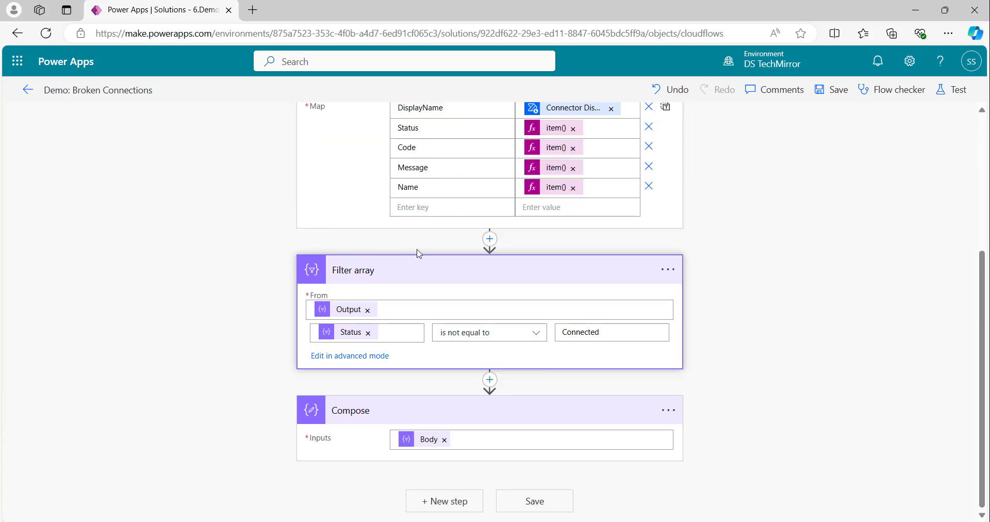
left_click(376, 355)
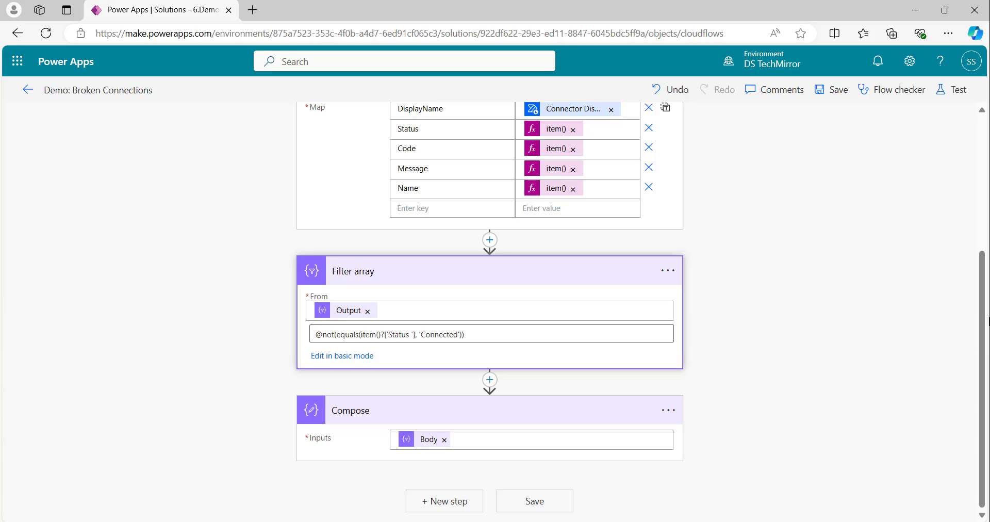
left_click(632, 332)
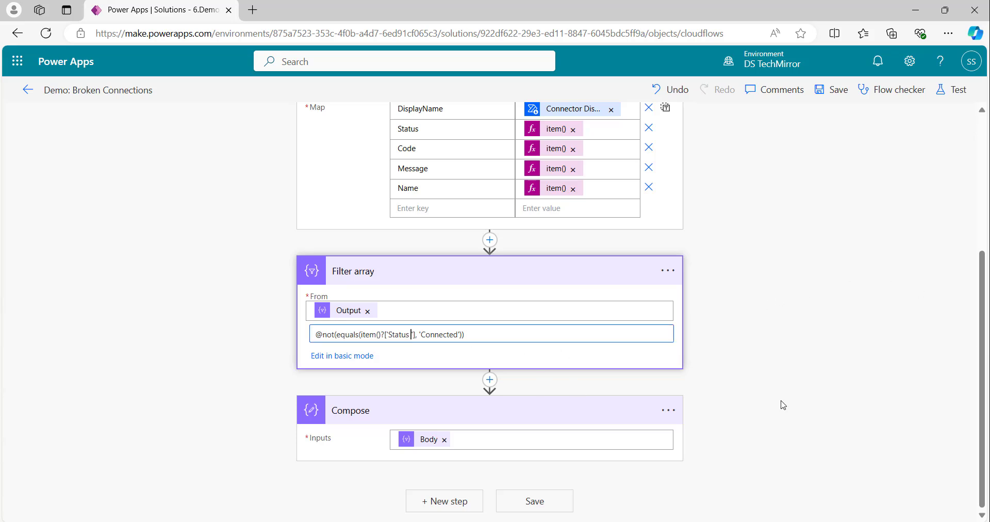
key("BackSpace")
key("End")
left_click(350, 356)
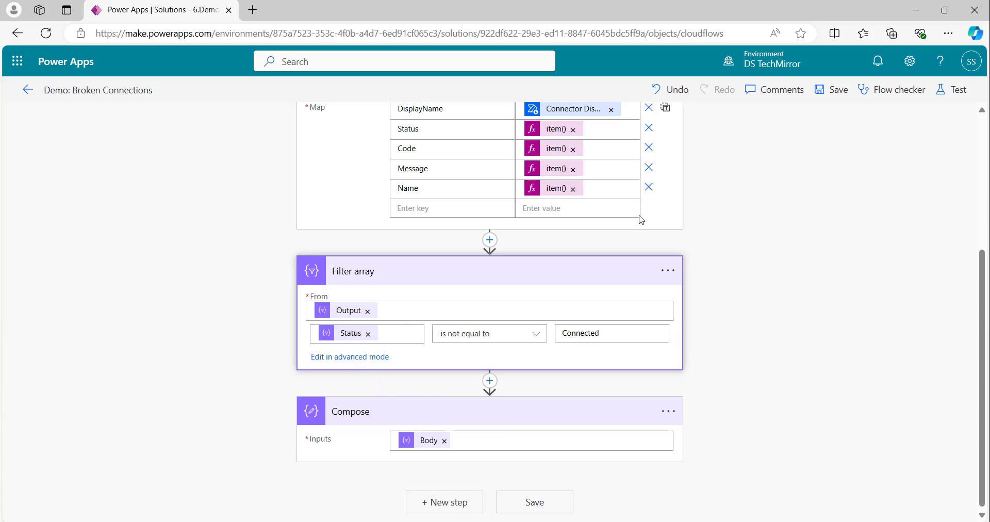
left_click(827, 91)
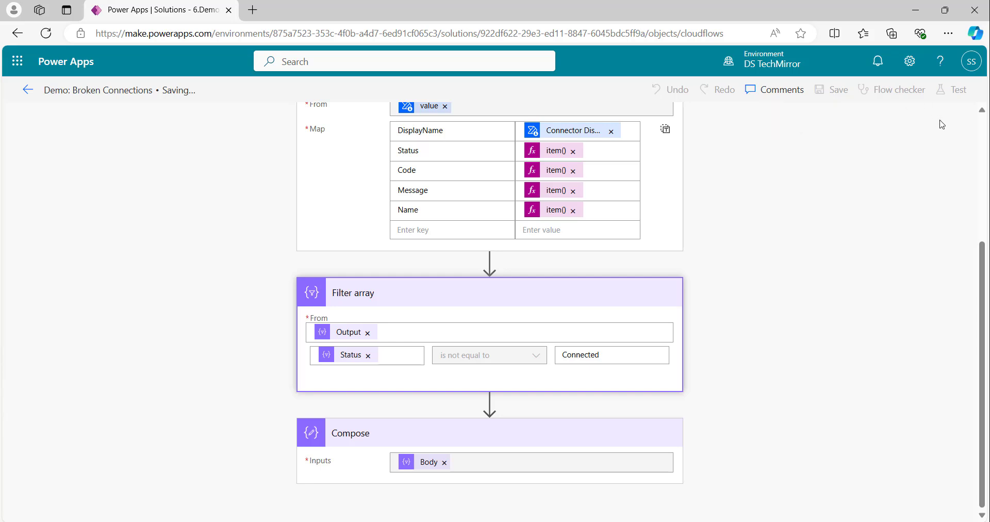
Step: Test the flow manually and run it
left_click(961, 90)
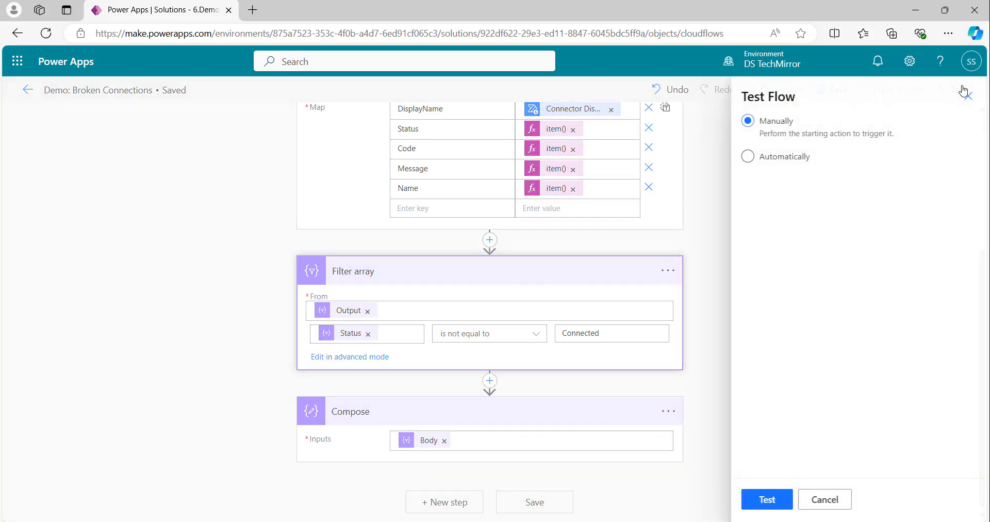
left_click(766, 498)
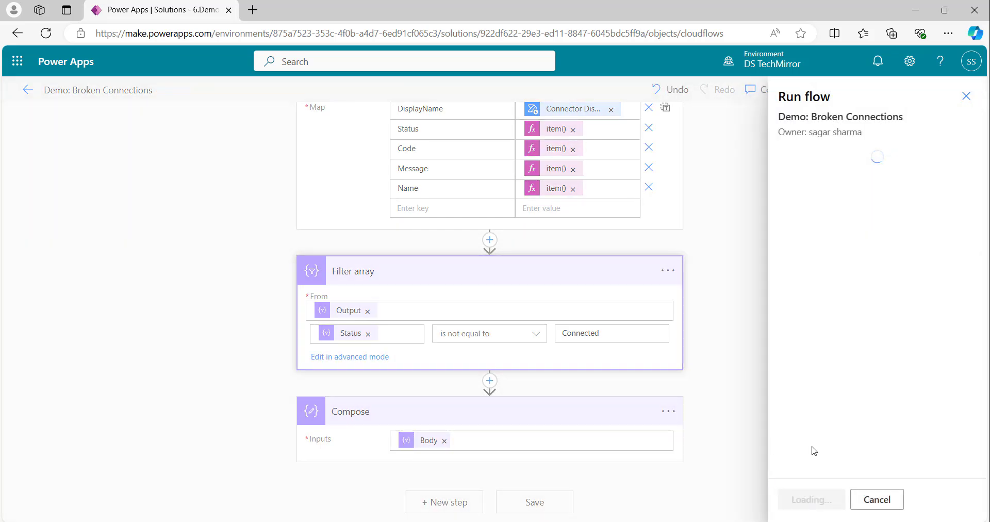
left_click(810, 502)
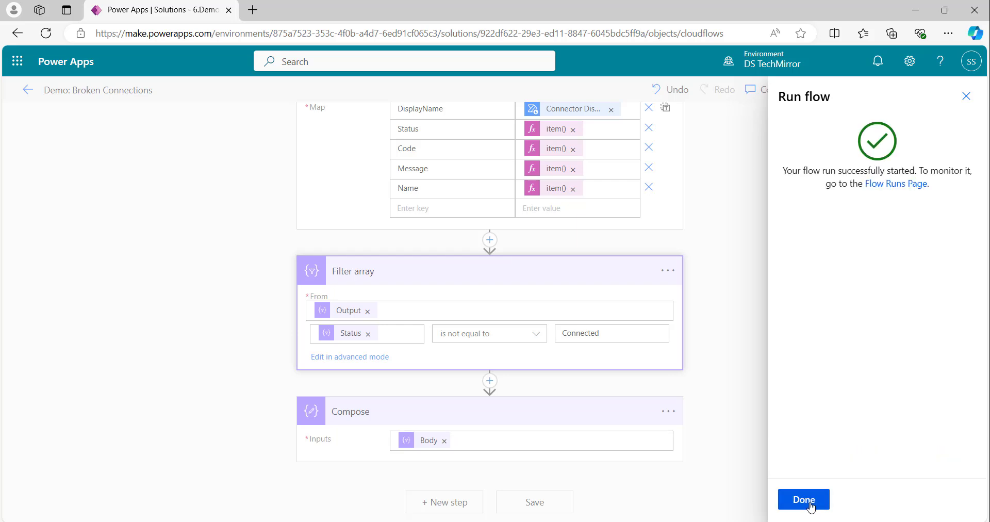
left_click(805, 499)
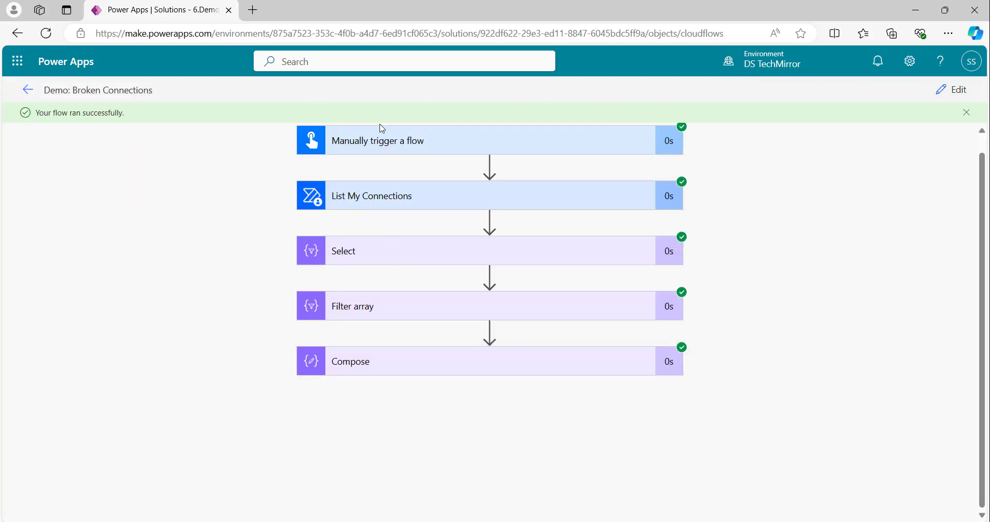
Step: Expand Compose in the new run and copy its entire Outputs value
left_click(458, 367)
scroll(831, 300, "down", 2)
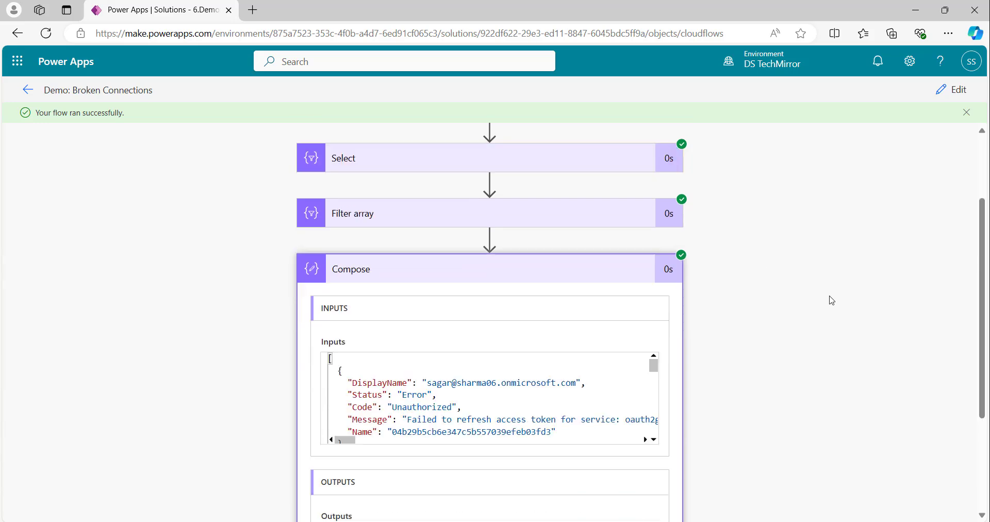
scroll(830, 300, "down", 2)
scroll(782, 345, "down", 1)
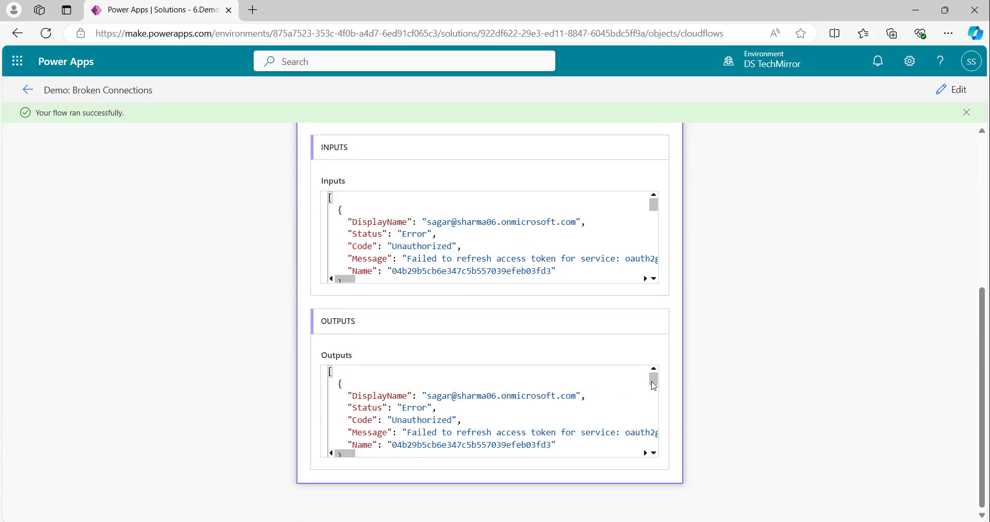
scroll(567, 407, "down", 1)
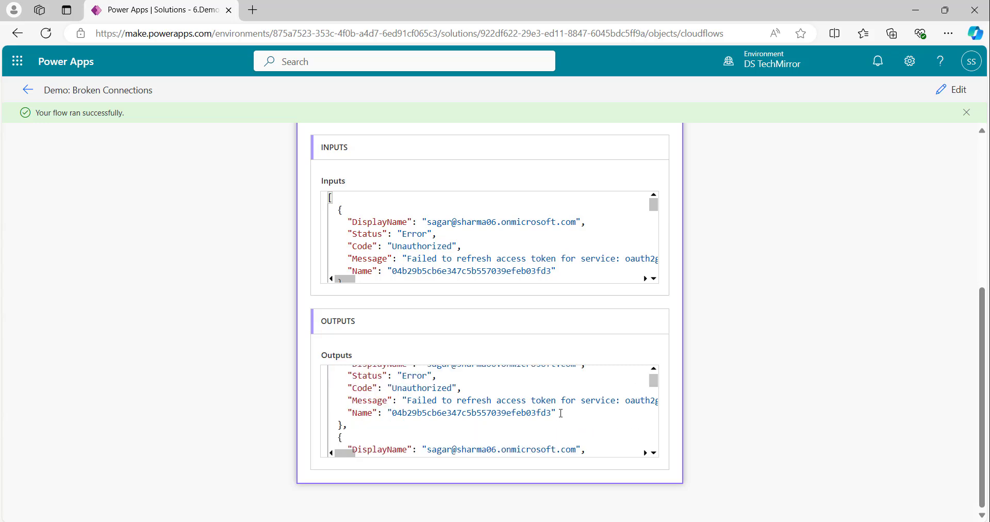
scroll(597, 400, "up", 1)
left_click(597, 400)
key("ctrl+a")
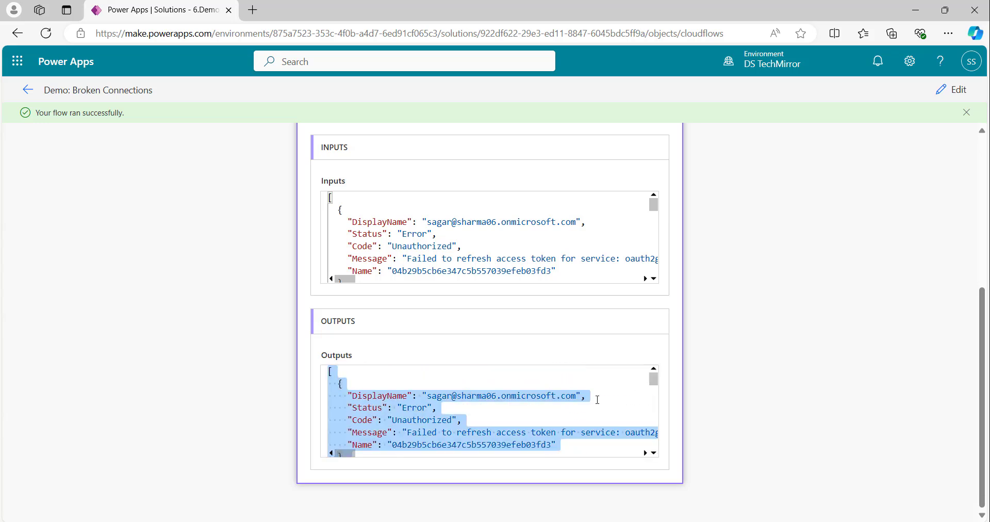
Step: Switch to Notepad, replace the JSON document with the copied Compose output, and review the status of its entries
key("alt+Tab")
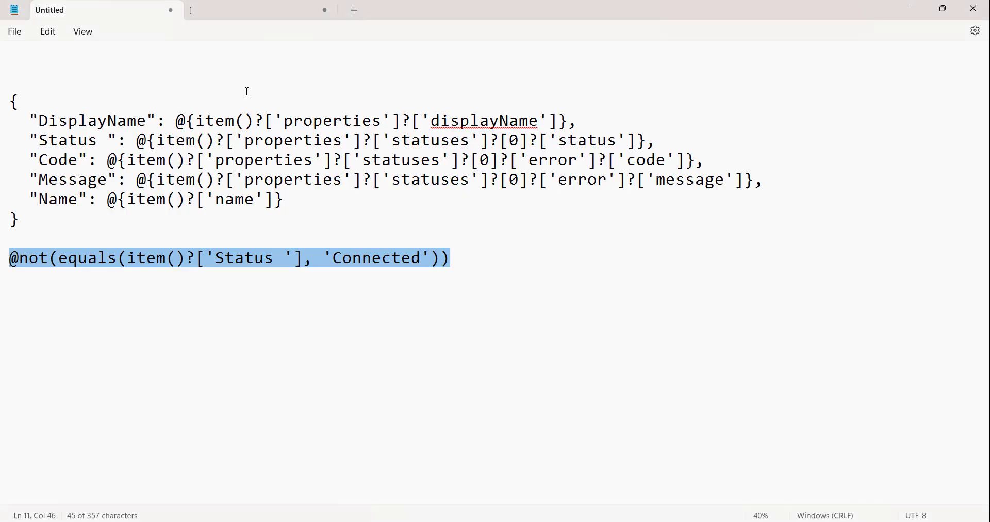
key("ctrl+n")
key("ctrl+v")
key("ctrl+a")
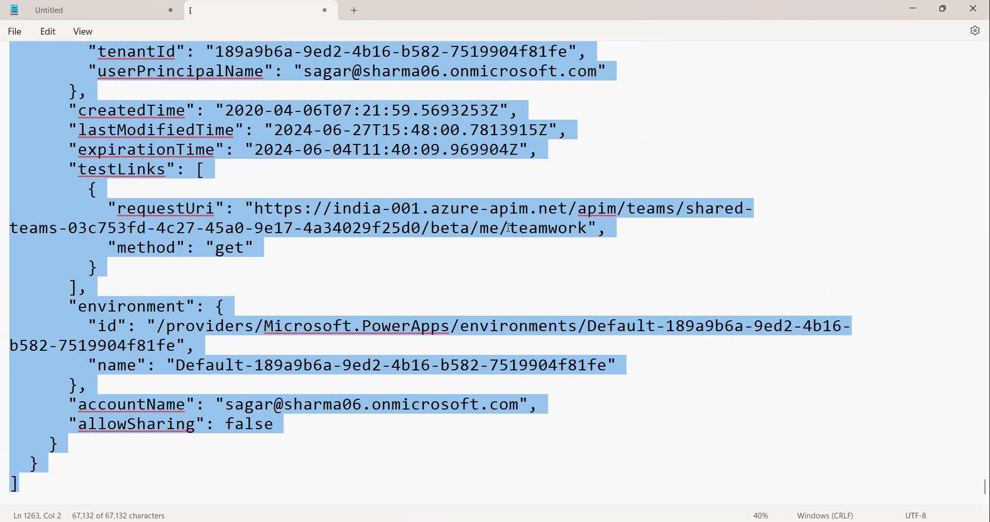
key("ctrl+v")
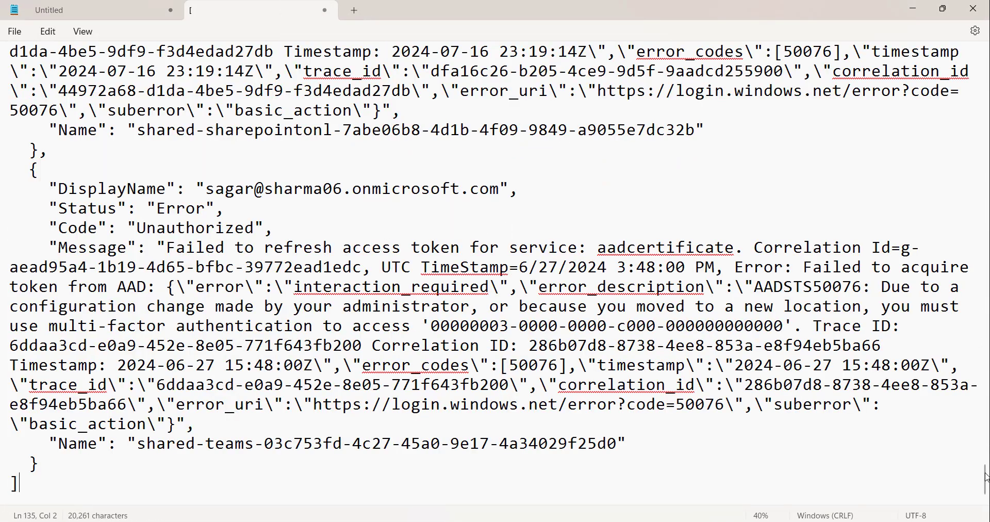
left_click_drag(985, 478, 983, 66)
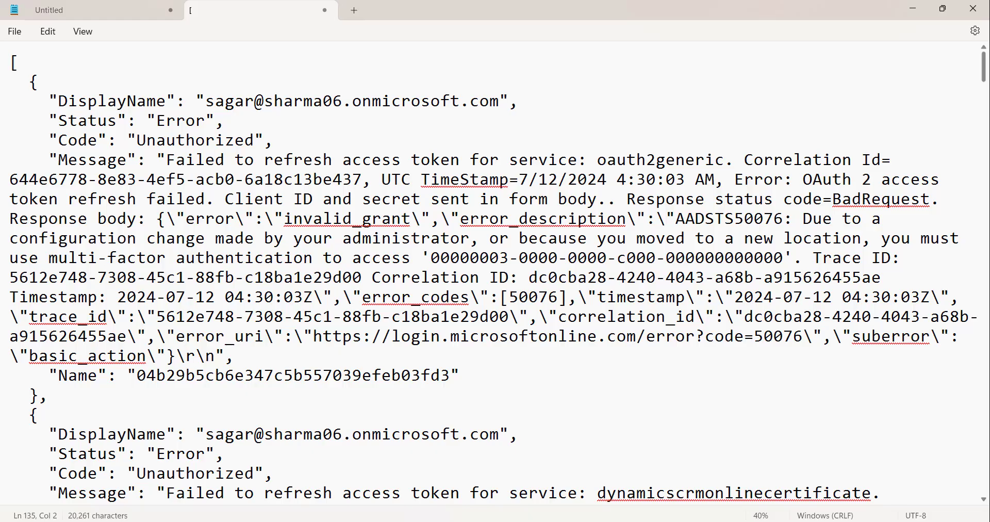
left_click_drag(985, 68, 980, 250)
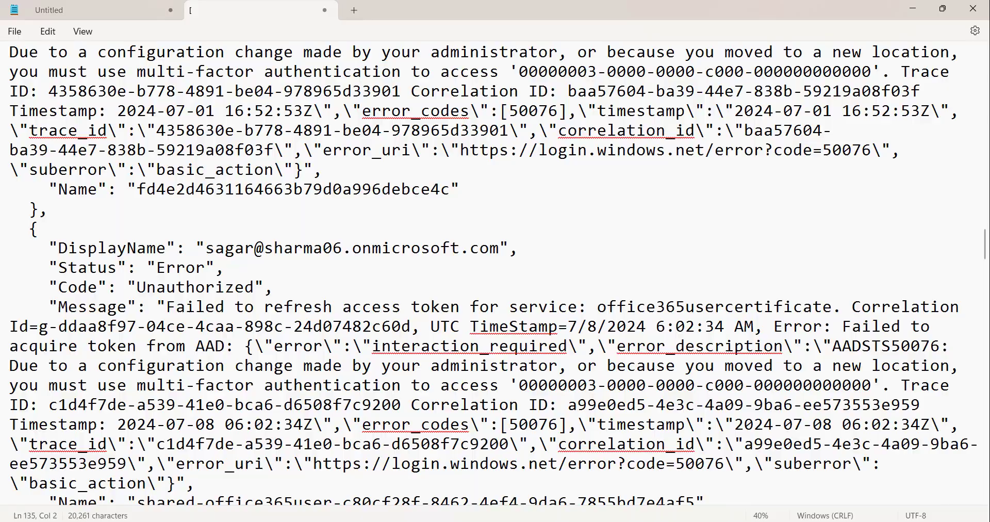
Step: Return to the flow run in the browser, collapse and reopen Compose, and examine the DisplayName entry in its Outputs
left_click(288, 519)
scroll(495, 284, "up", 1)
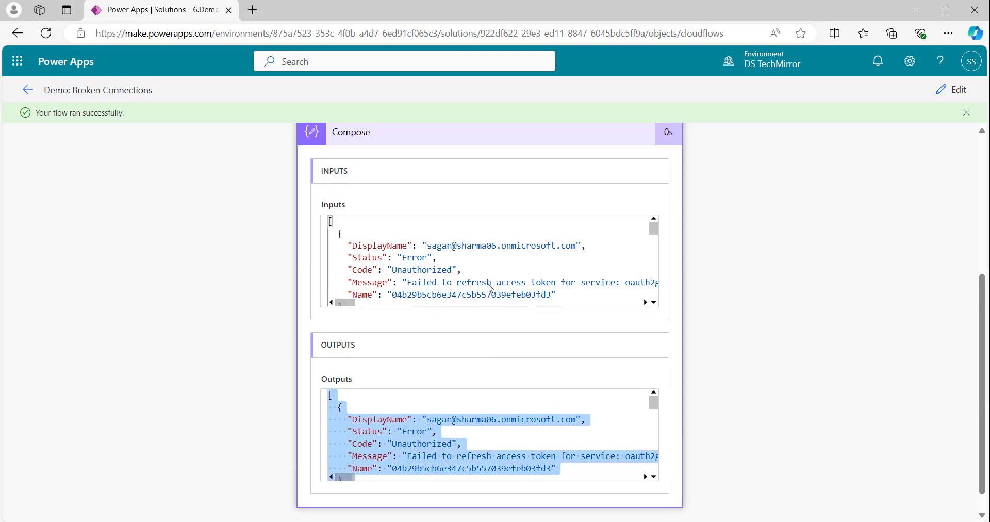
scroll(489, 287, "up", 2)
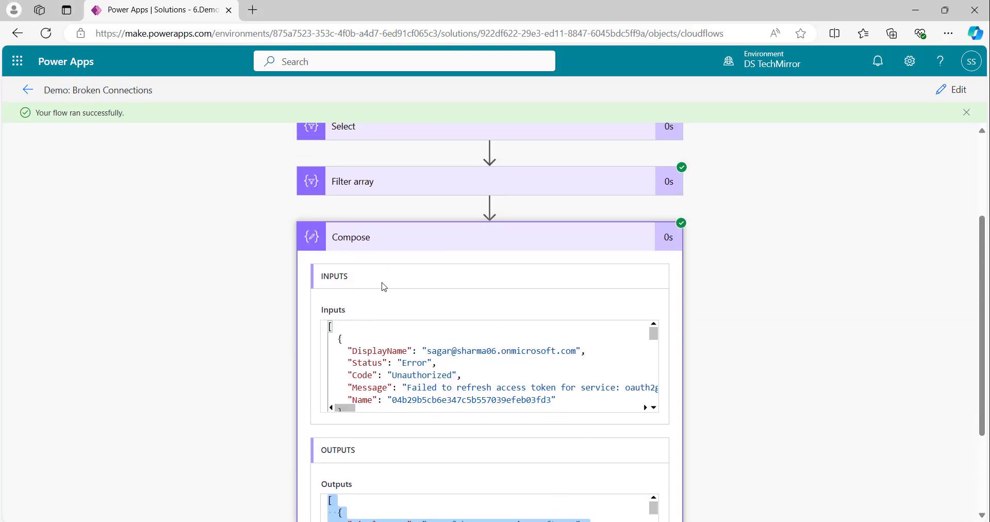
left_click(432, 242)
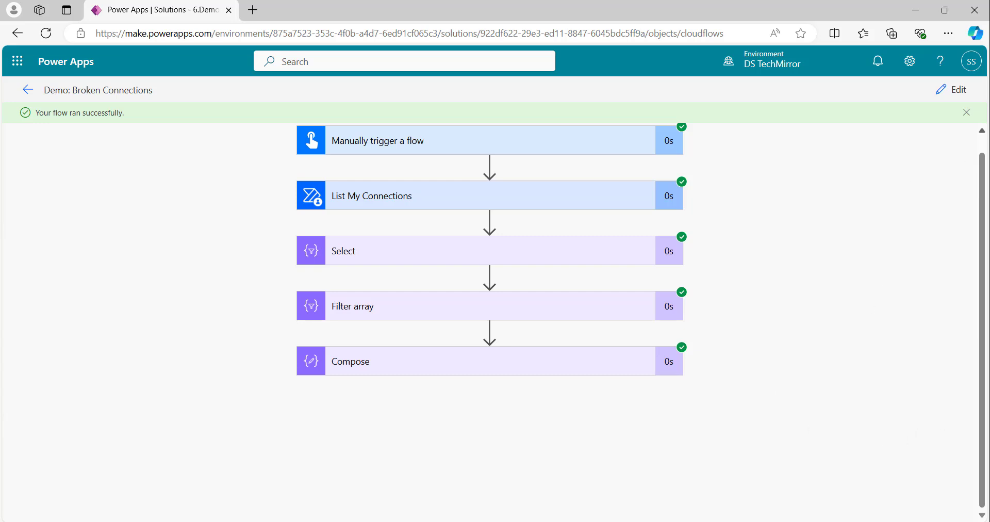
left_click(428, 366)
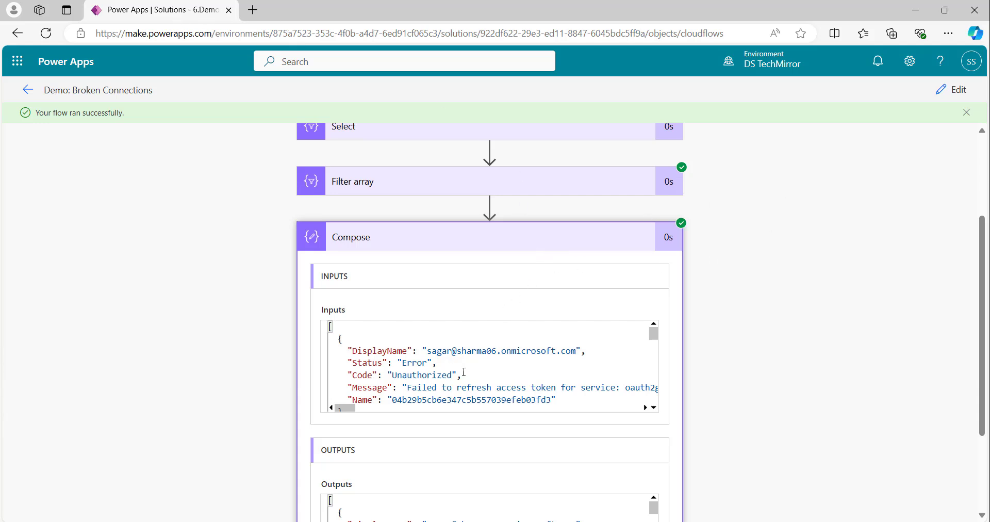
scroll(442, 369, "down", 2)
scroll(718, 360, "down", 3)
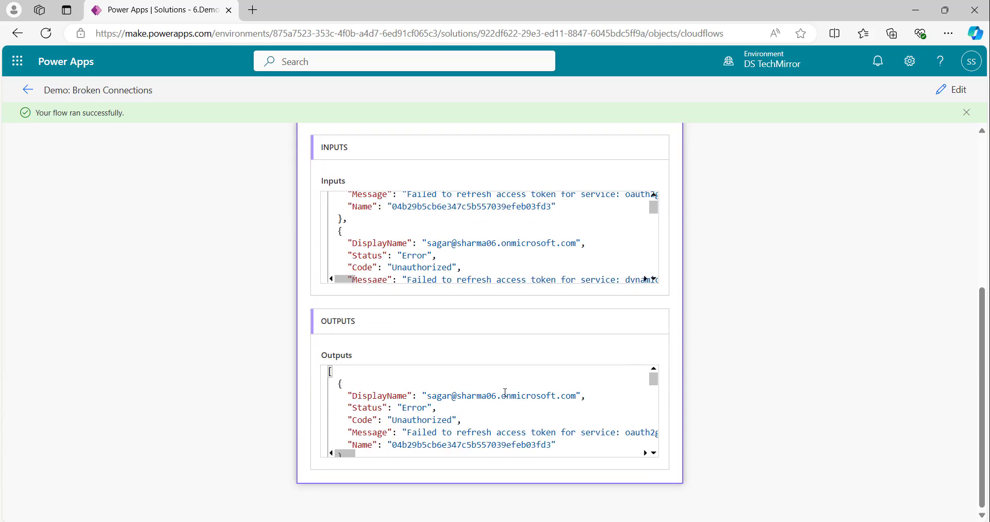
double_click(389, 398)
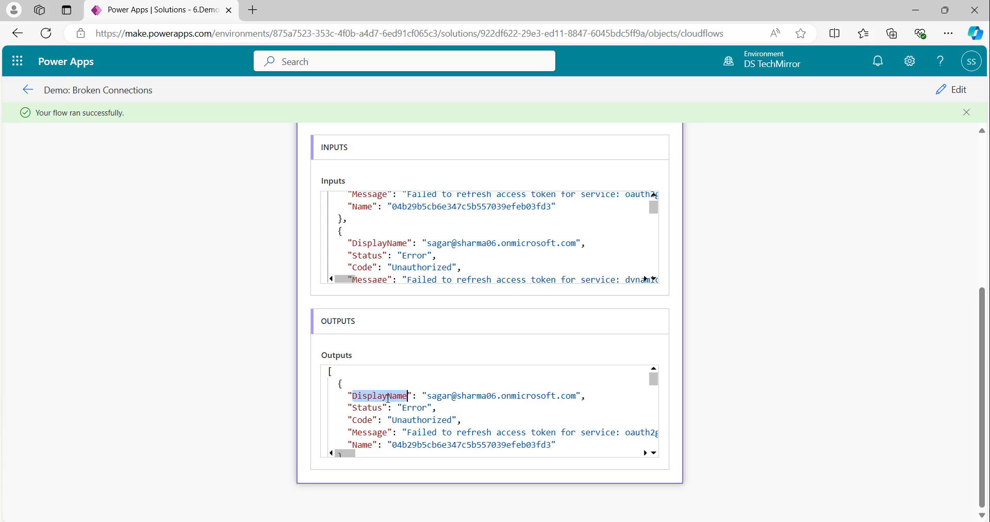
double_click(484, 397)
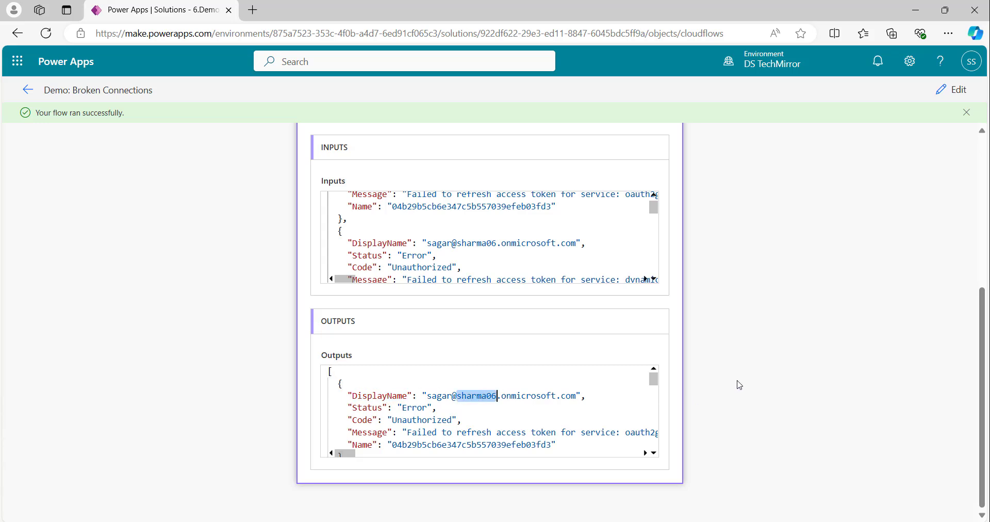
Step: Open make.powerapps.com in a new browser tab and review the statuses of all connections in the DS TechMirror environment
left_click(253, 10)
type("make.powerapps.com")
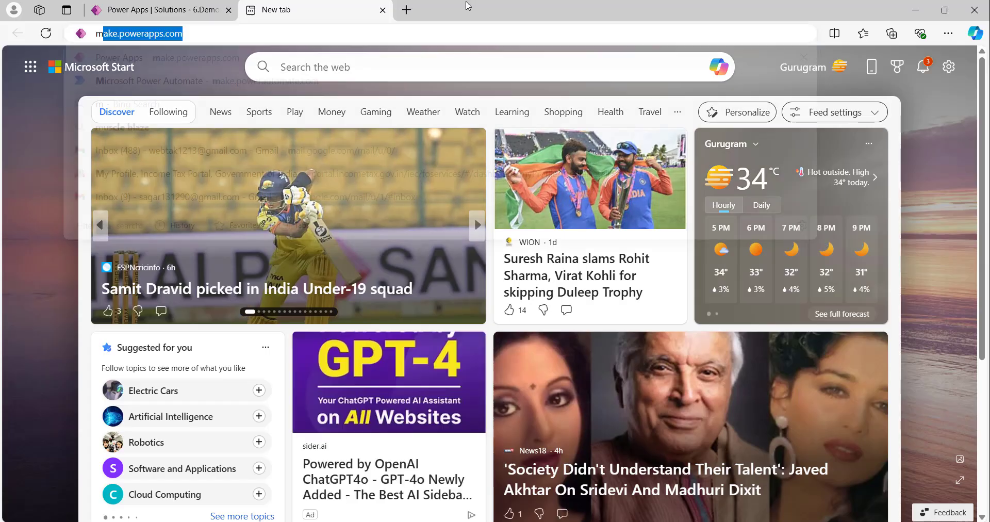
key("Return")
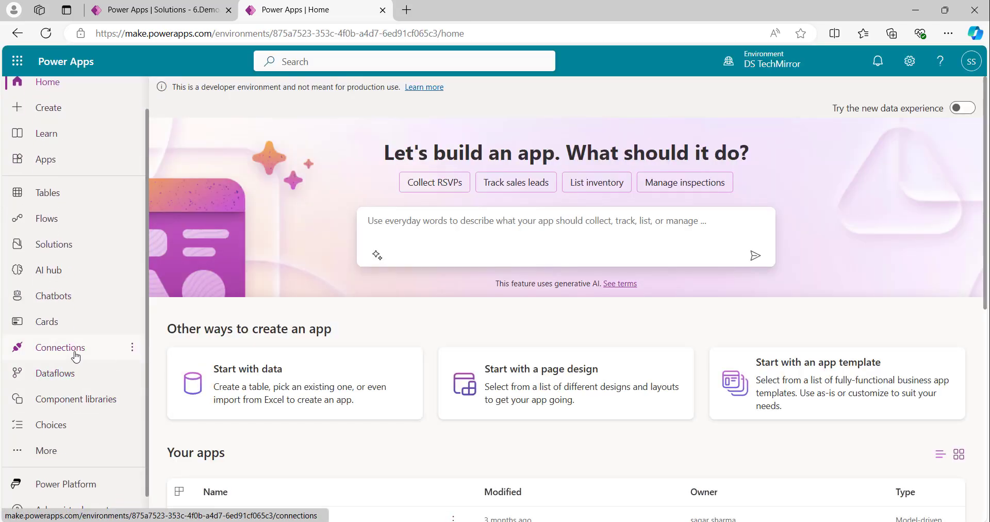
left_click(76, 354)
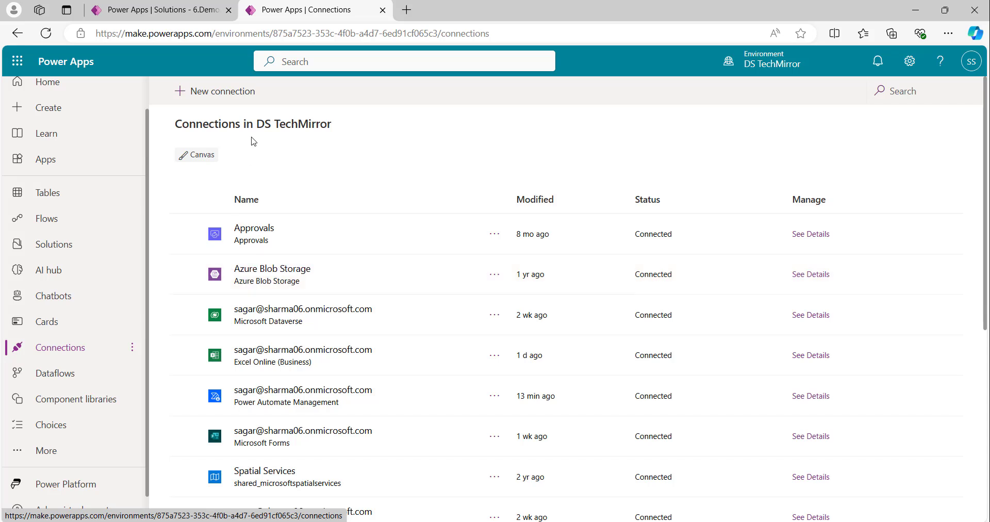
left_click(895, 95)
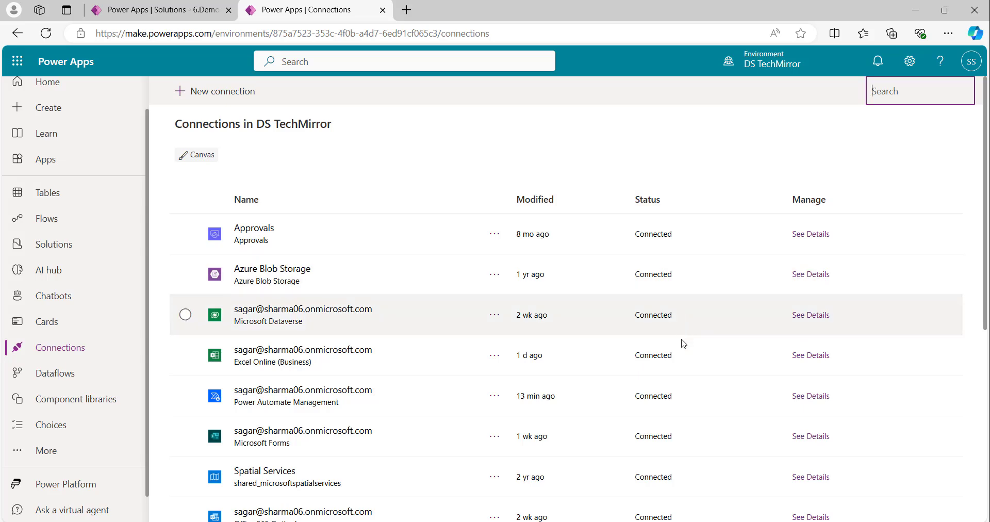
scroll(680, 344, "down", 5)
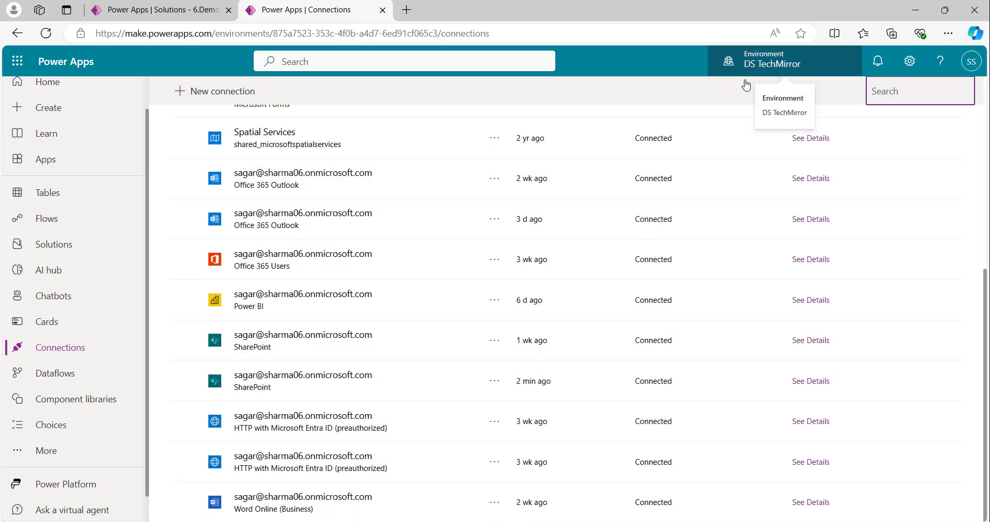
scroll(676, 371, "up", 5)
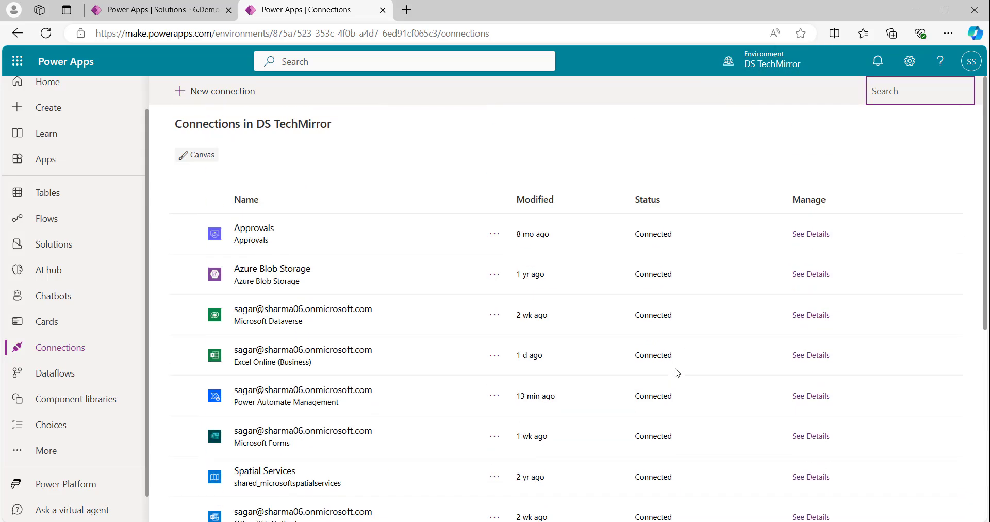
Step: Switch to the default environment, review its connection statuses, and compare them with the Compose output in Notepad
left_click(768, 66)
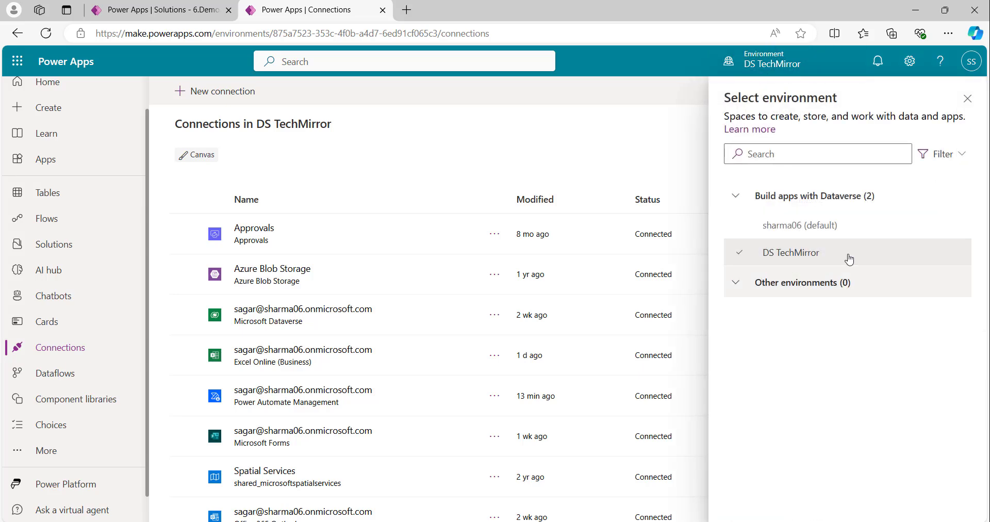
left_click(807, 225)
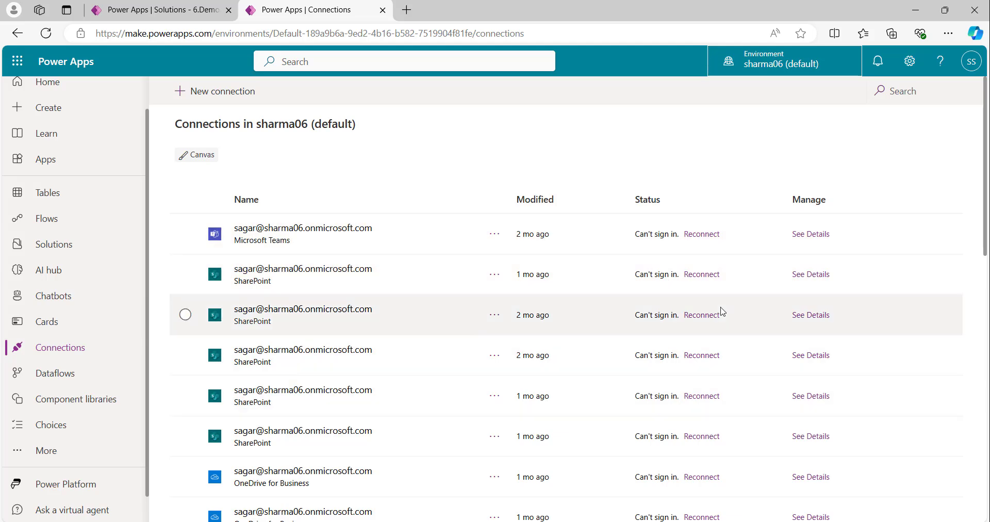
scroll(699, 309, "down", 10)
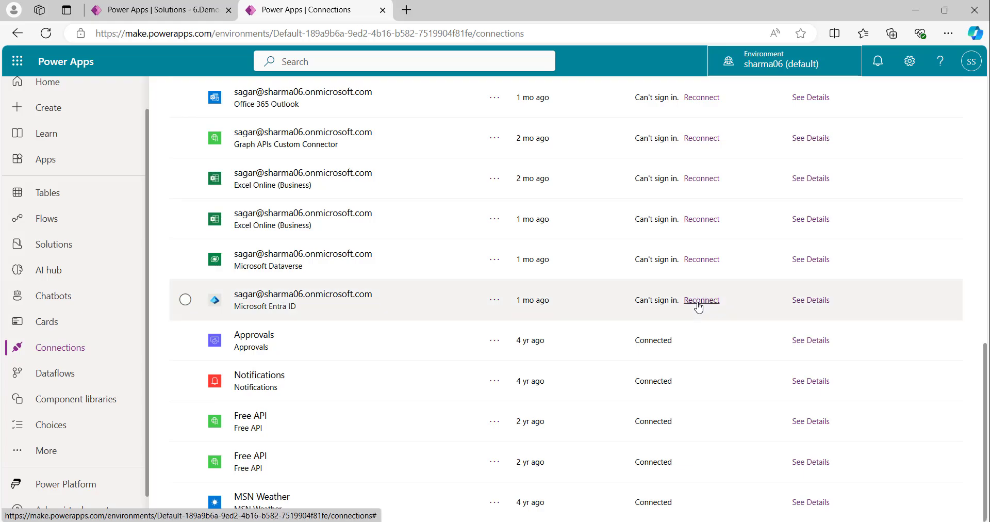
key("alt+Tab")
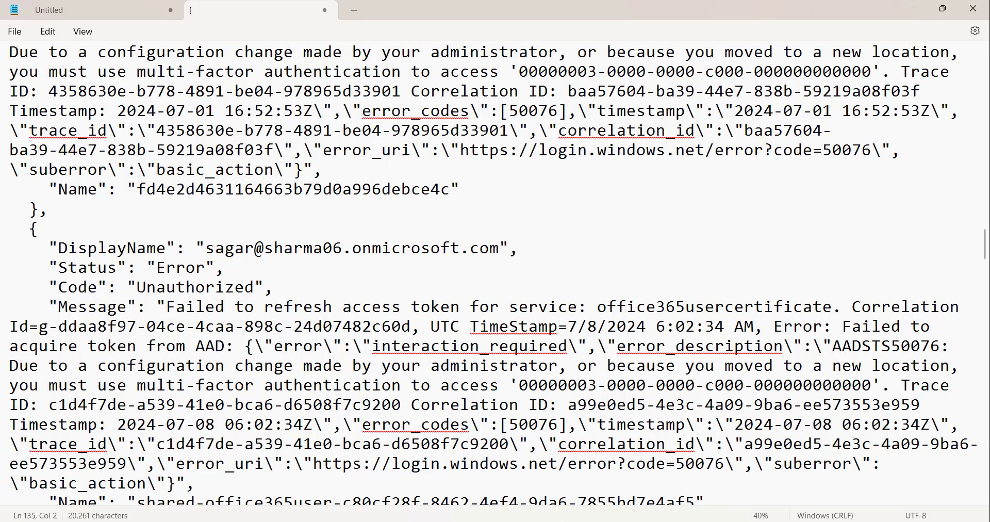
key("alt+Tab")
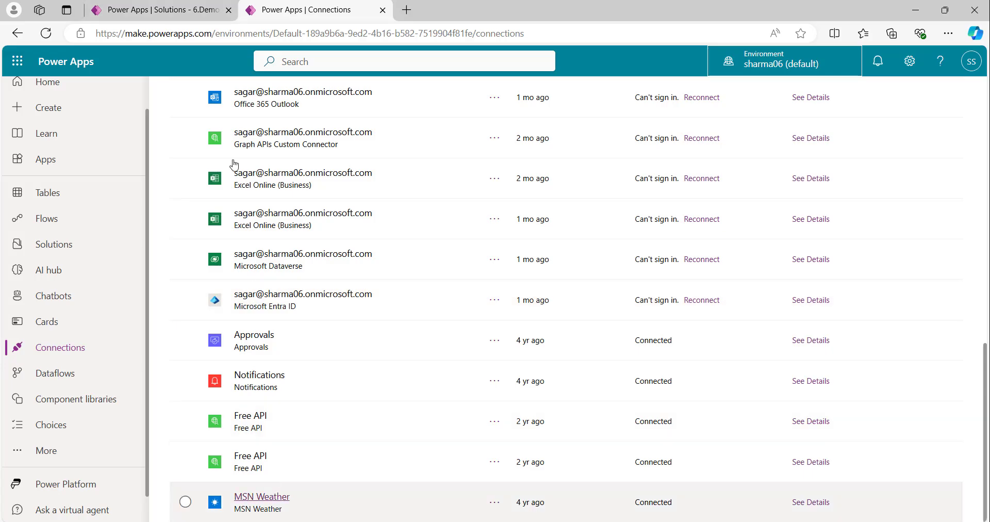